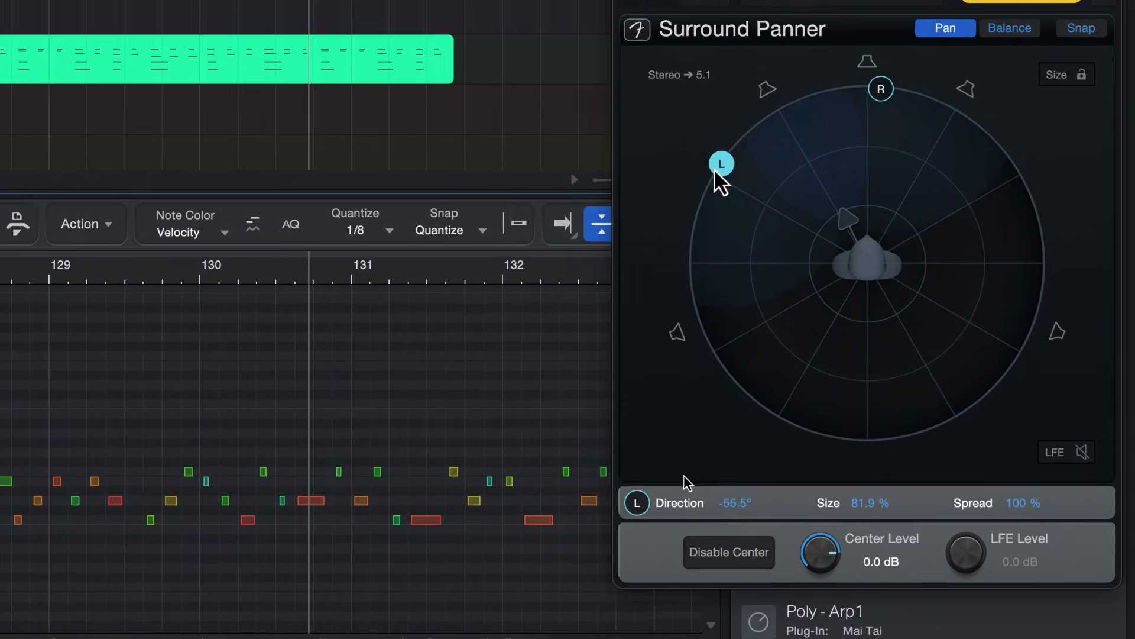
- Reposition the left and right channels around the listener in the Mai Tai 2 Surround Panner, adjusting direction, size and spread
left_click_drag(715, 168, 716, 191)
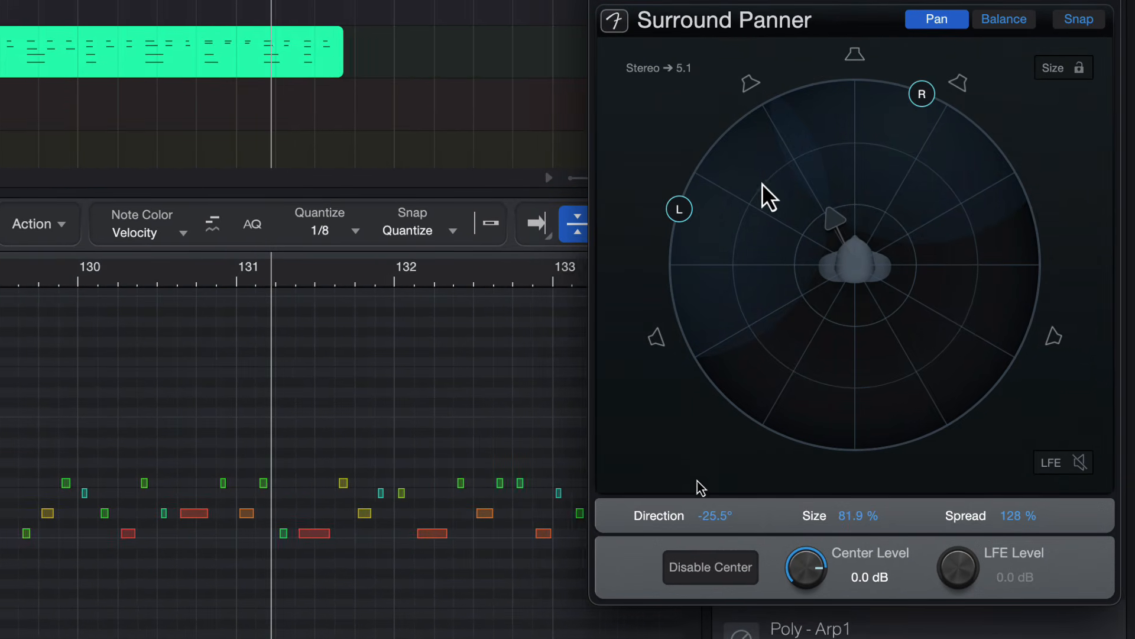
left_click_drag(849, 221, 875, 175)
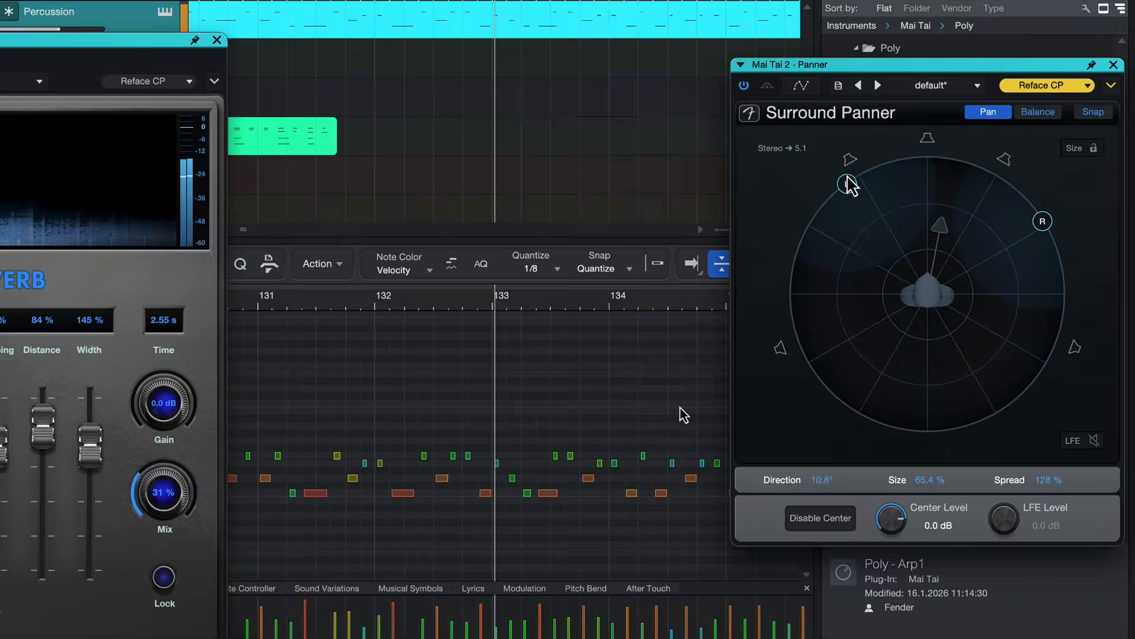
left_click_drag(791, 148, 768, 171)
left_click_drag(976, 265, 939, 284)
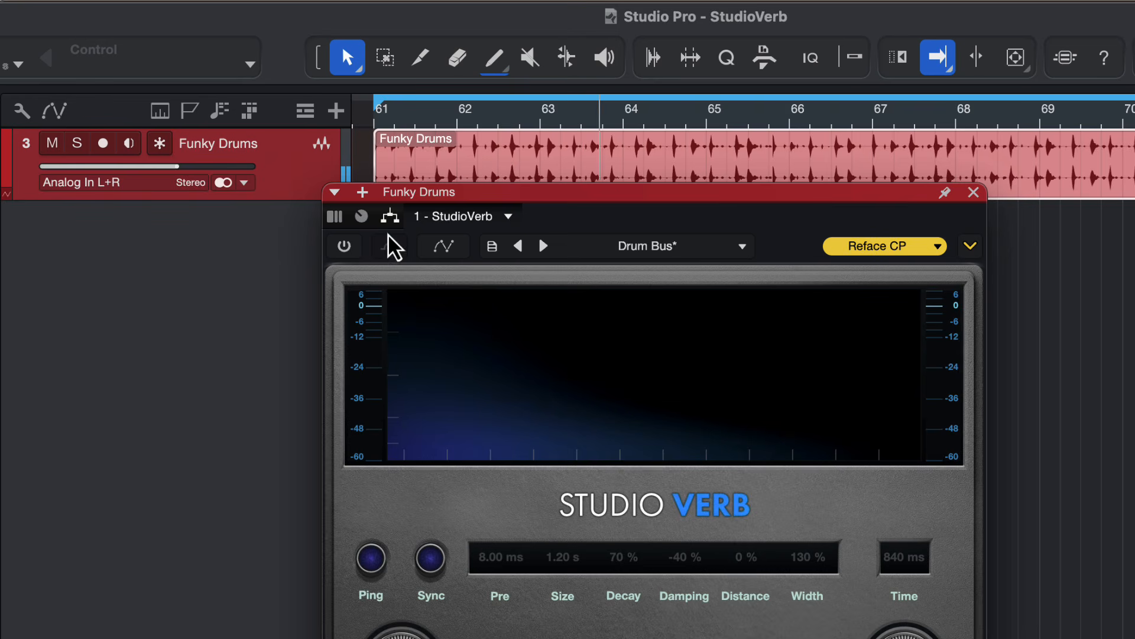
- Enable StudioVerb on the Funky Drums track and set Size to 2.19 s, Damping to -45 % and Mix to 39 %
left_click(345, 247)
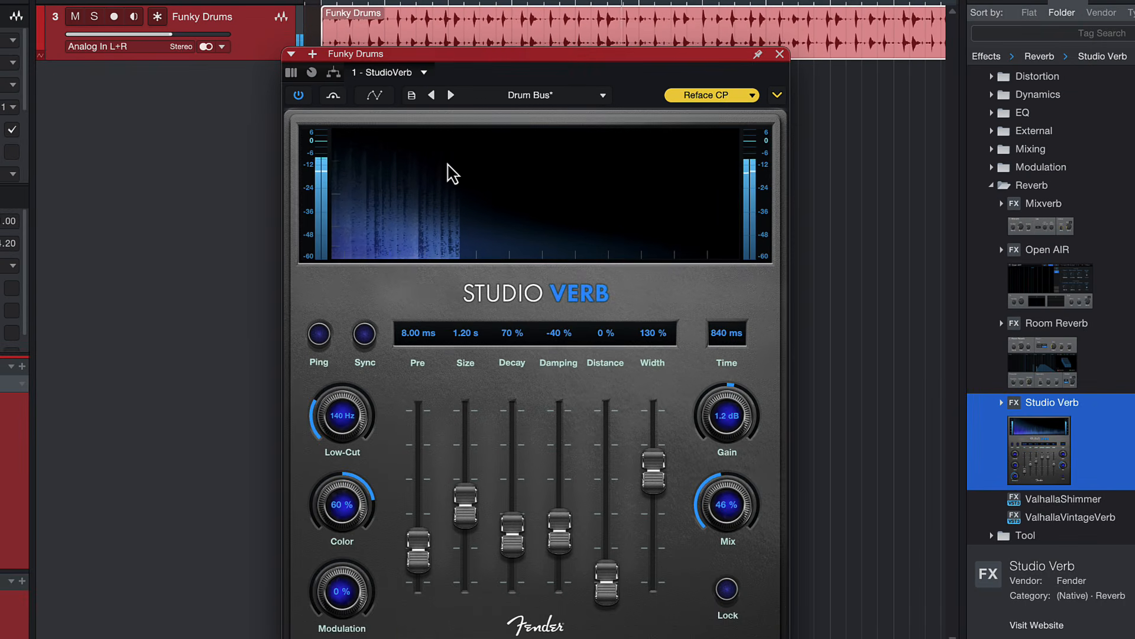
mouse_move(464, 507)
left_mouse_down()
mouse_move(464, 480)
mouse_move(467, 514)
mouse_move(467, 494)
left_mouse_up()
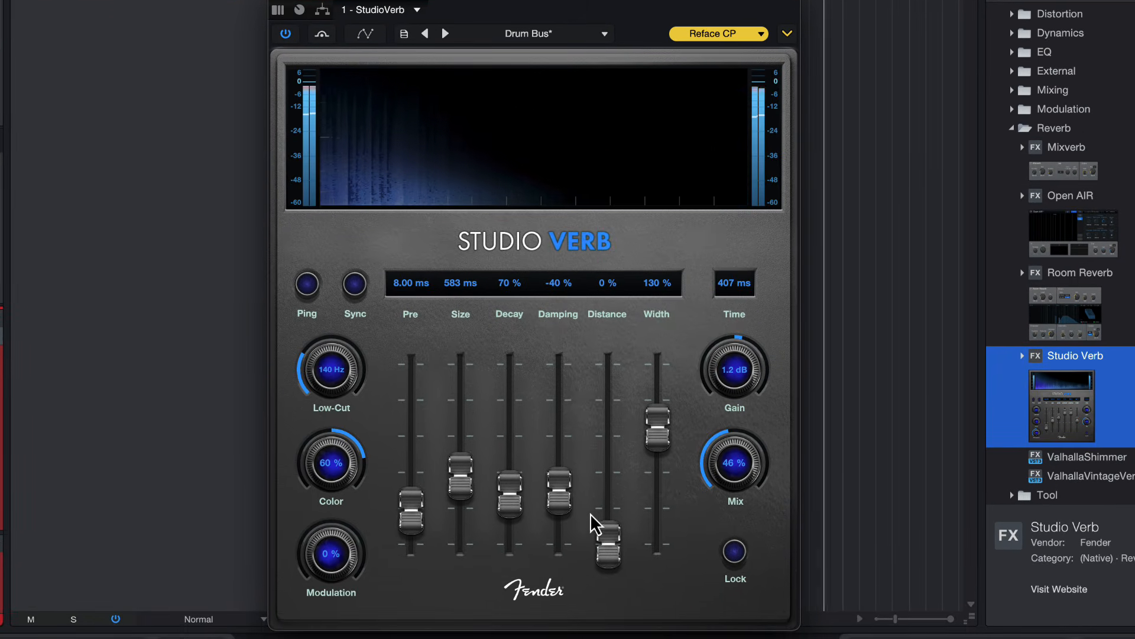
mouse_move(558, 500)
left_mouse_down()
mouse_move(567, 421)
mouse_move(563, 514)
left_mouse_up()
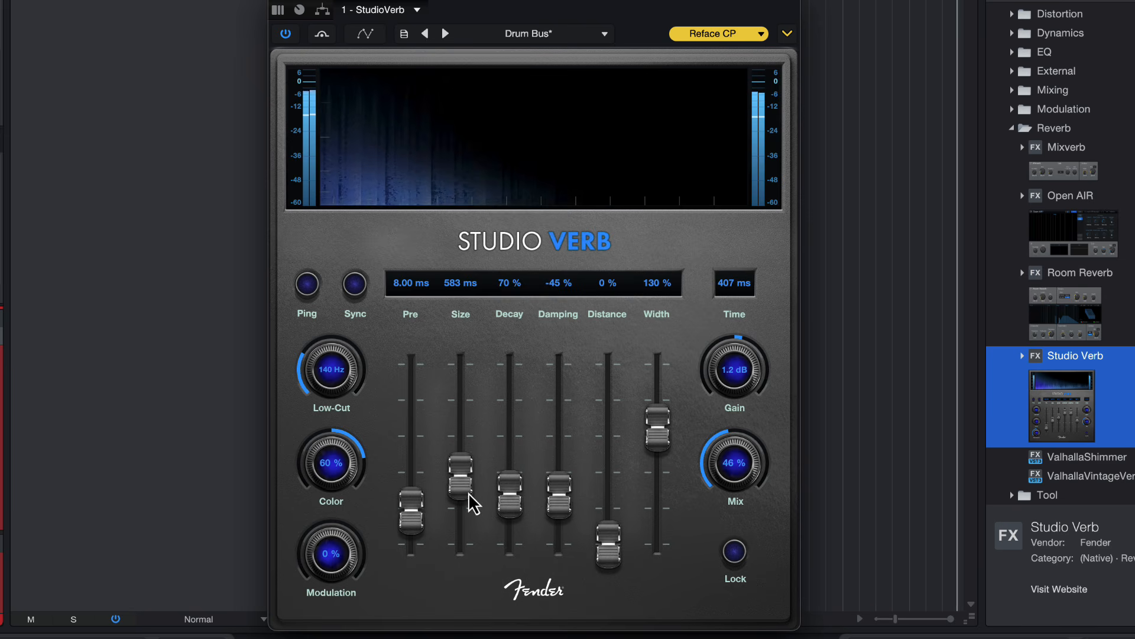
left_click_drag(463, 490, 464, 471)
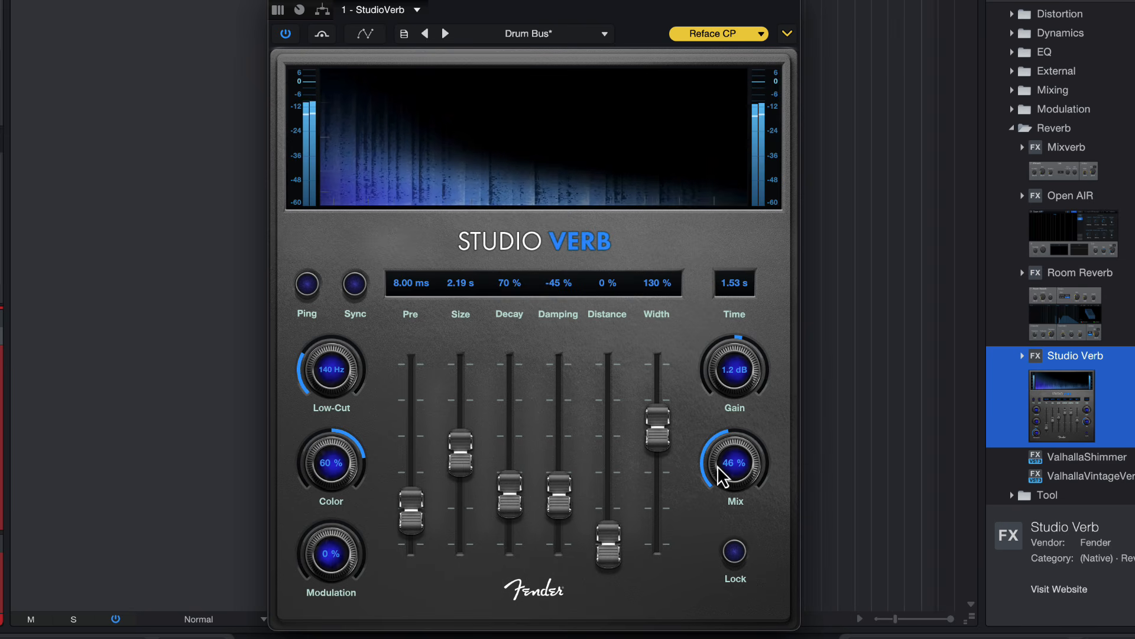
left_click_drag(731, 474, 727, 473)
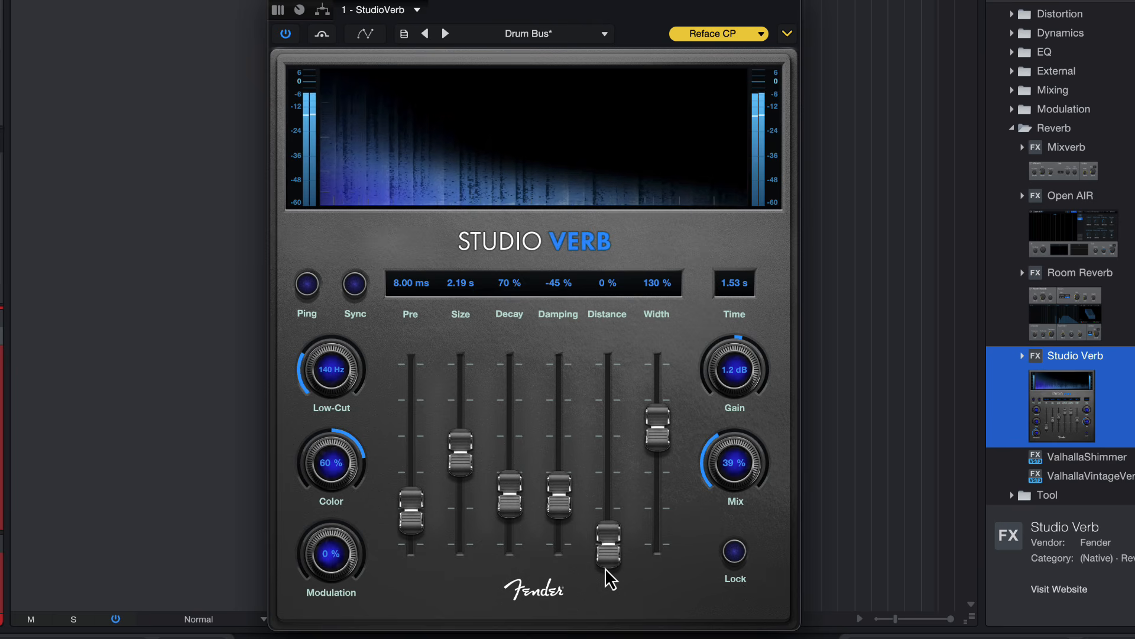
- Set the drum reverb's Distance to 29 %, Color to 22 % and Width to 183 %, comparing it with the effect bypassed
left_click_drag(608, 553, 610, 423)
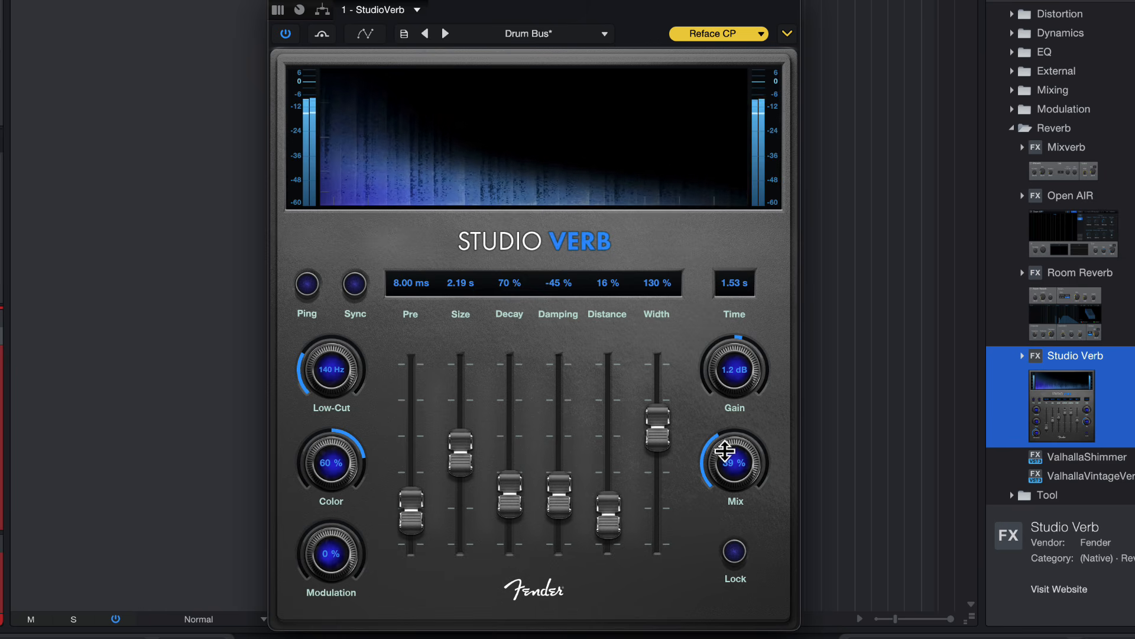
left_click_drag(329, 461, 340, 417)
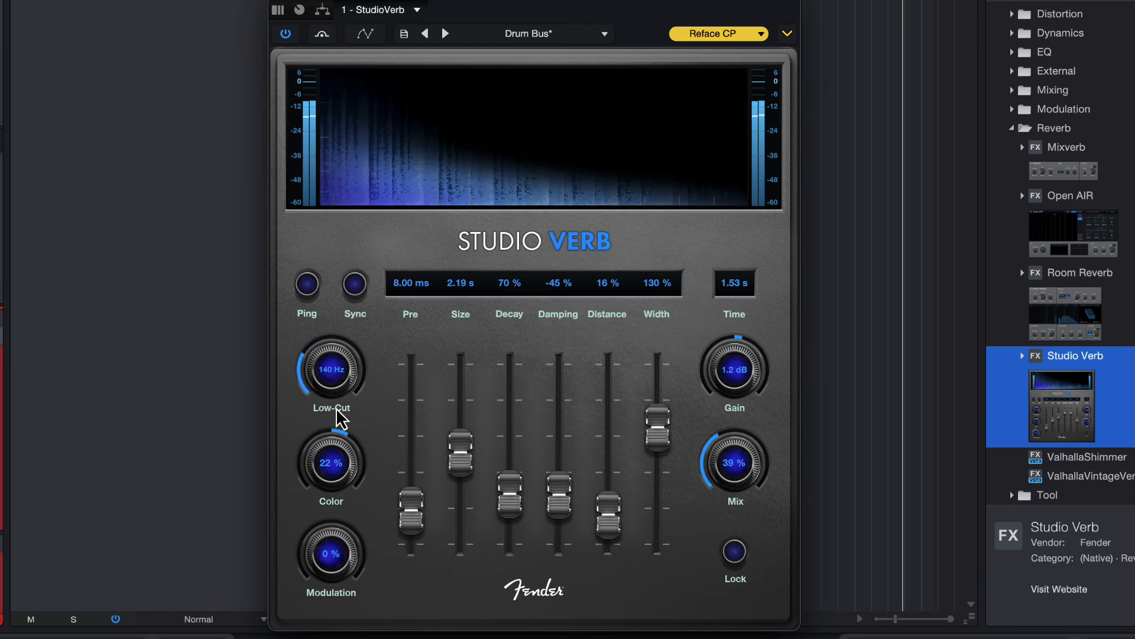
mouse_move(608, 512)
left_mouse_down()
mouse_move(619, 411)
mouse_move(600, 500)
left_mouse_up()
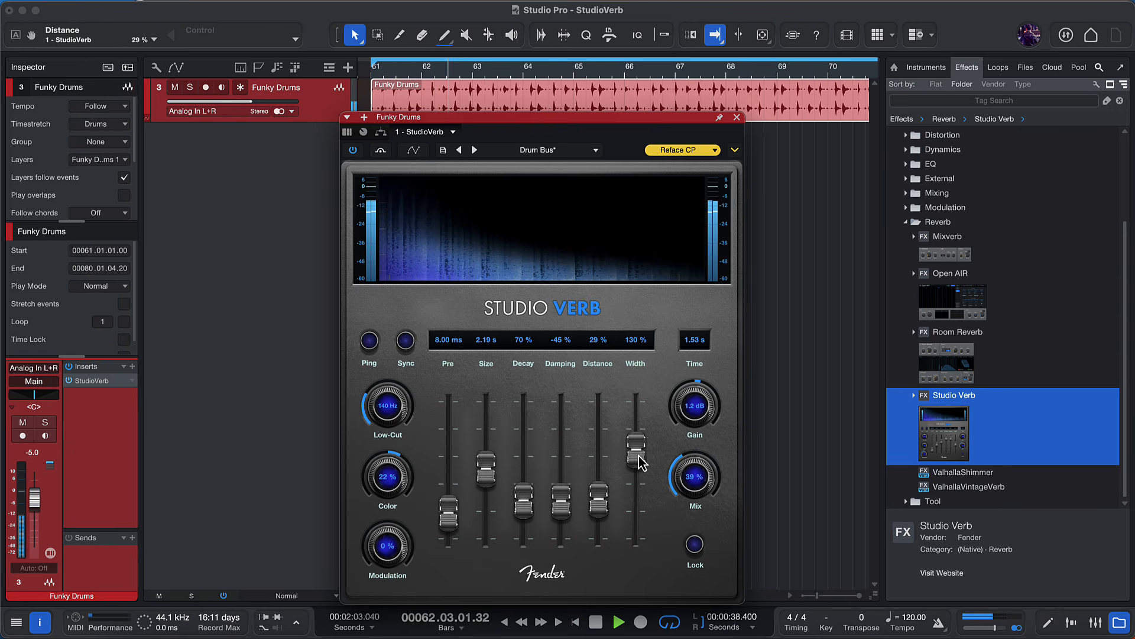
left_click_drag(640, 463, 637, 517)
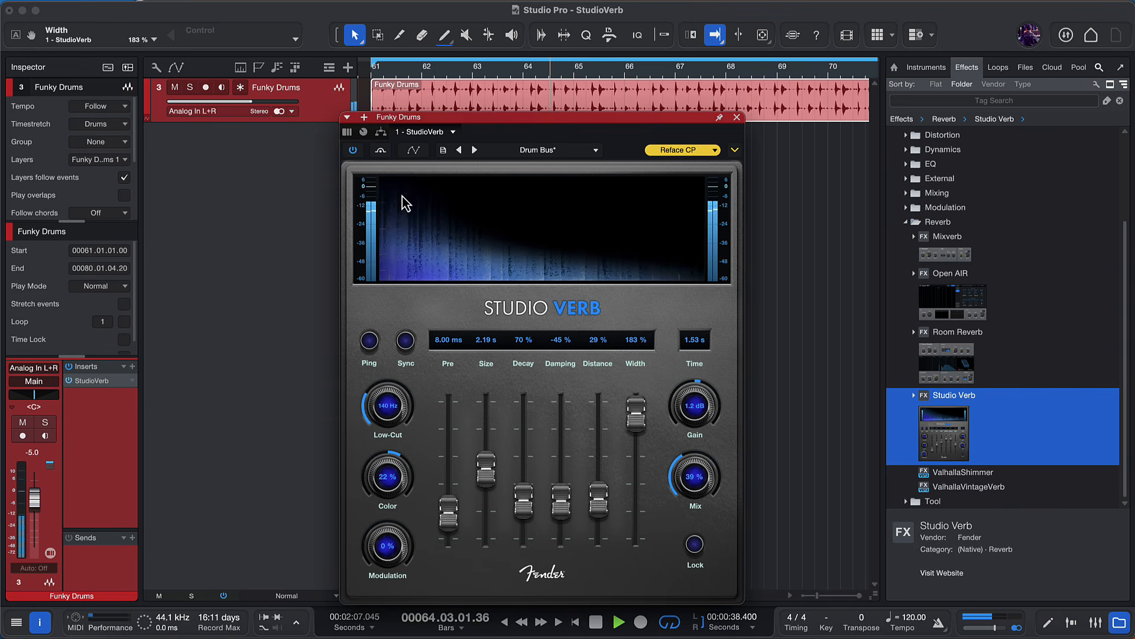
left_click(353, 154)
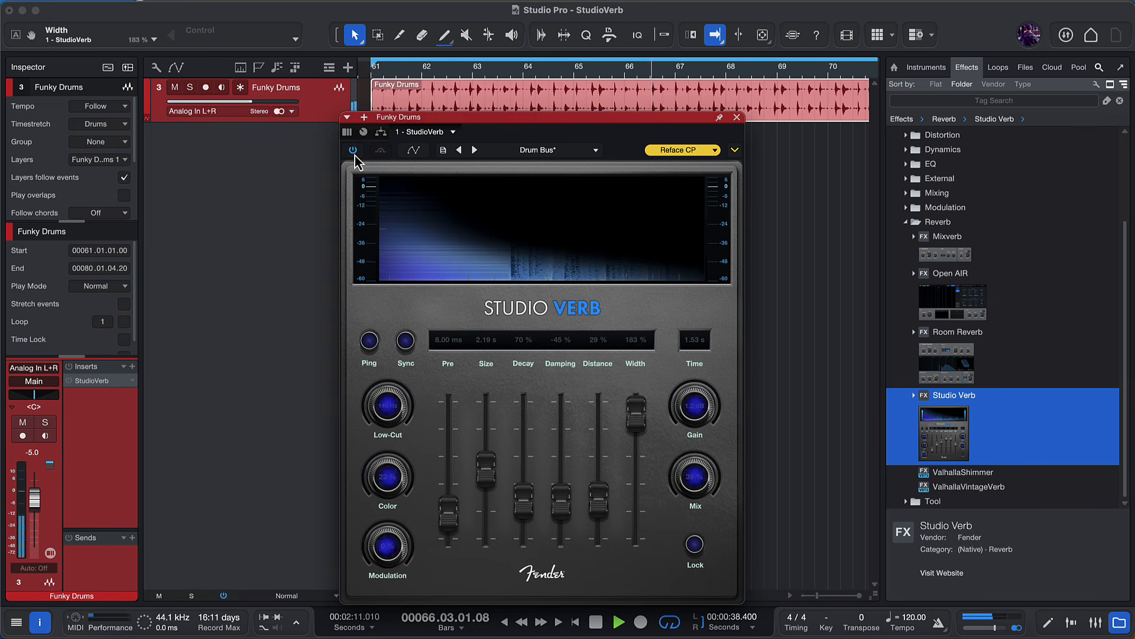
left_click(353, 151)
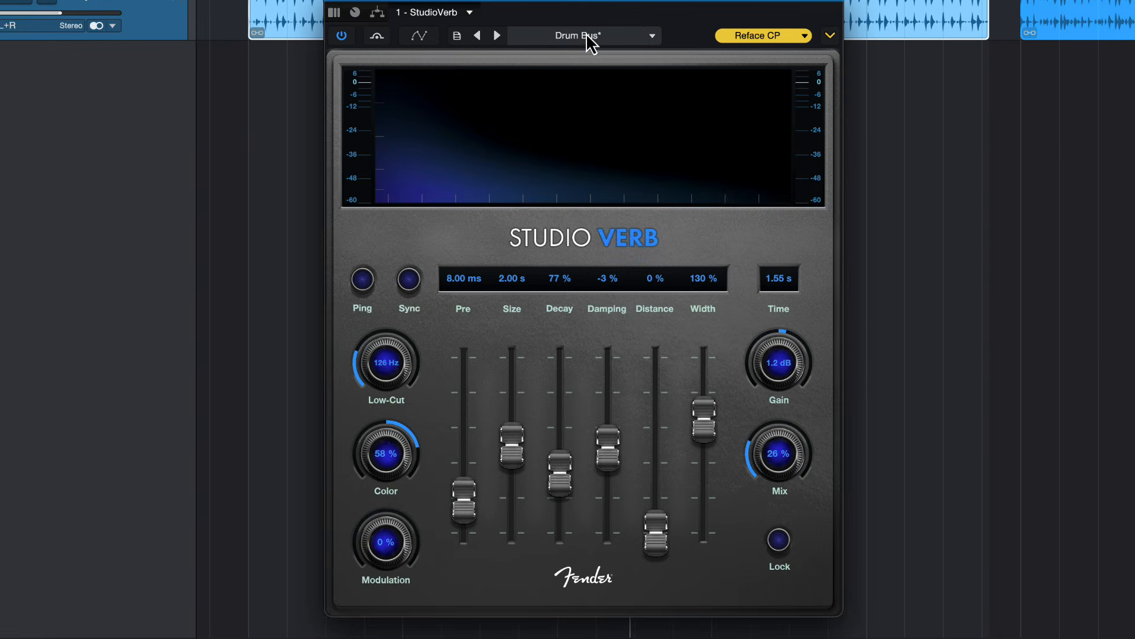
- Browse the StudioVerb preset folders, including Cathedral, Concert Hall, Creative Spaces, Real Rooms and Special Spaces, without loading a preset
left_click(586, 34)
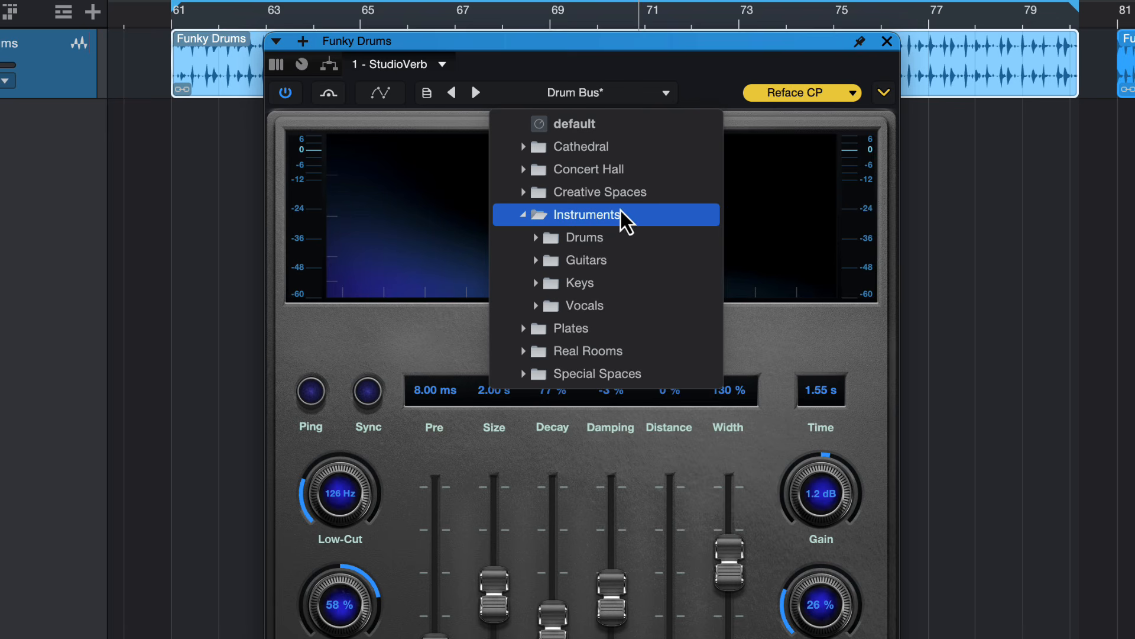
left_click(574, 217)
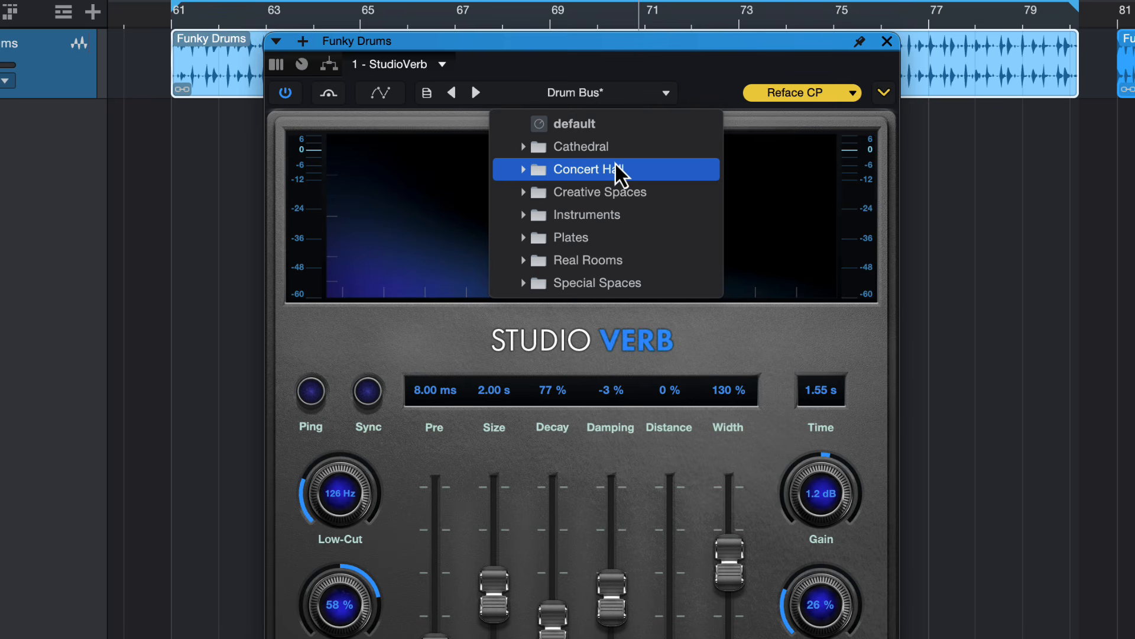
left_click(596, 153)
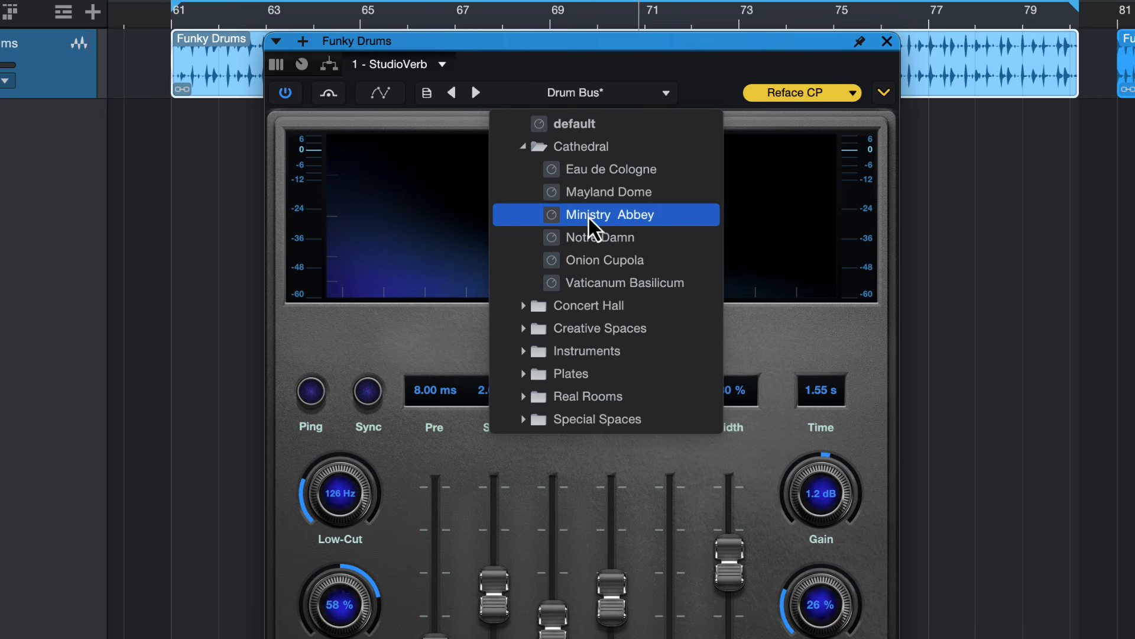
left_click(588, 308)
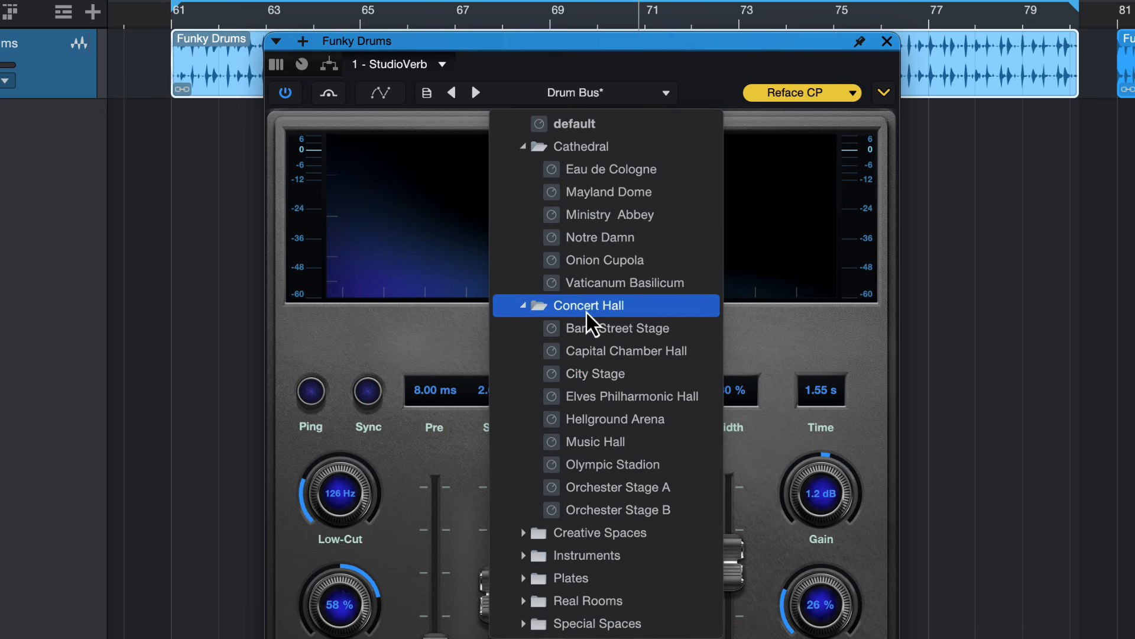
left_click(598, 600)
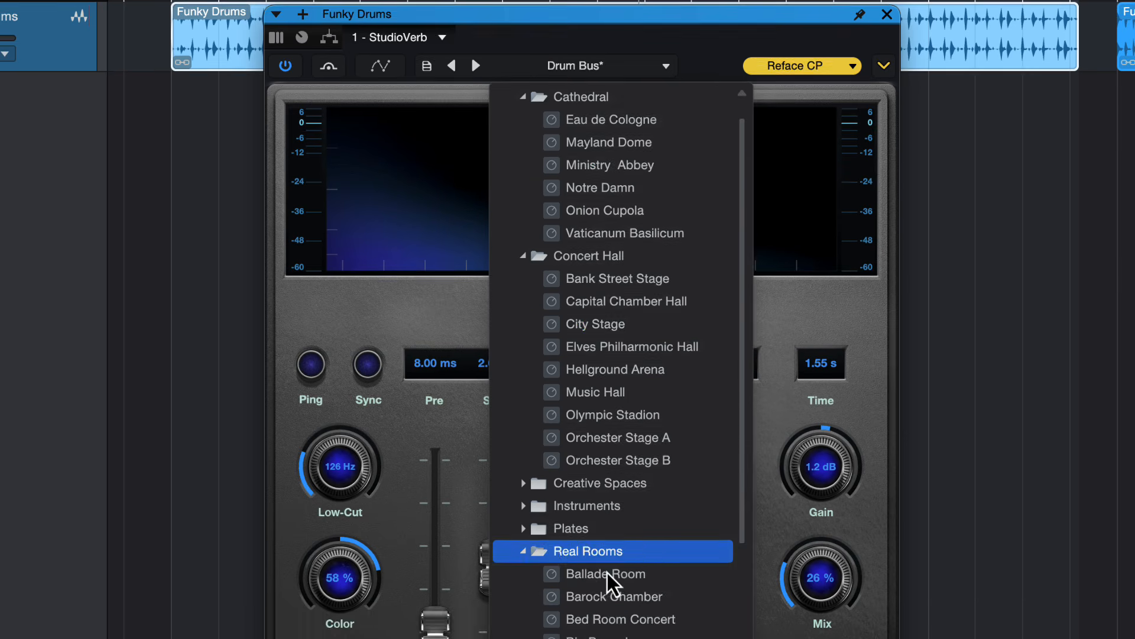
scroll(608, 572, "down", 4)
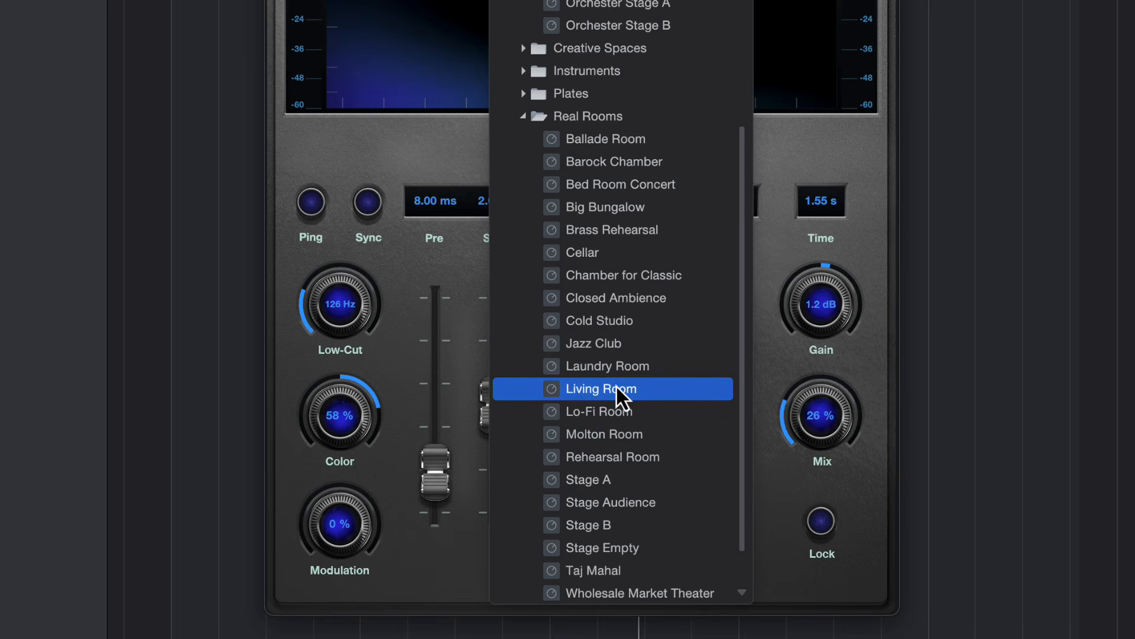
scroll(629, 264, "down", 2)
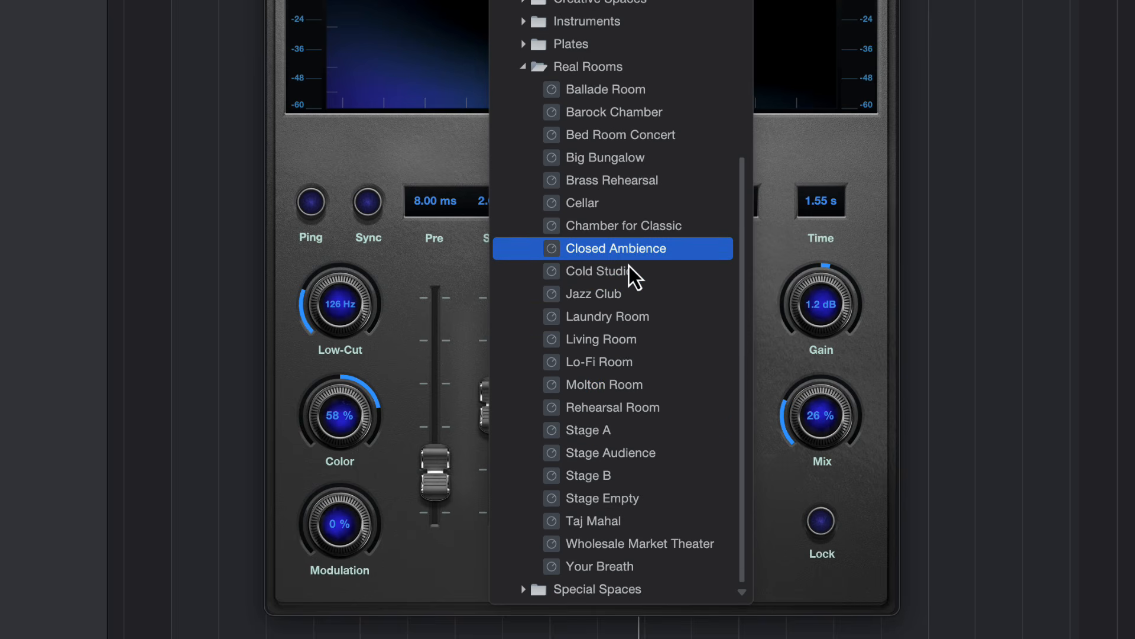
scroll(629, 265, "up", 6)
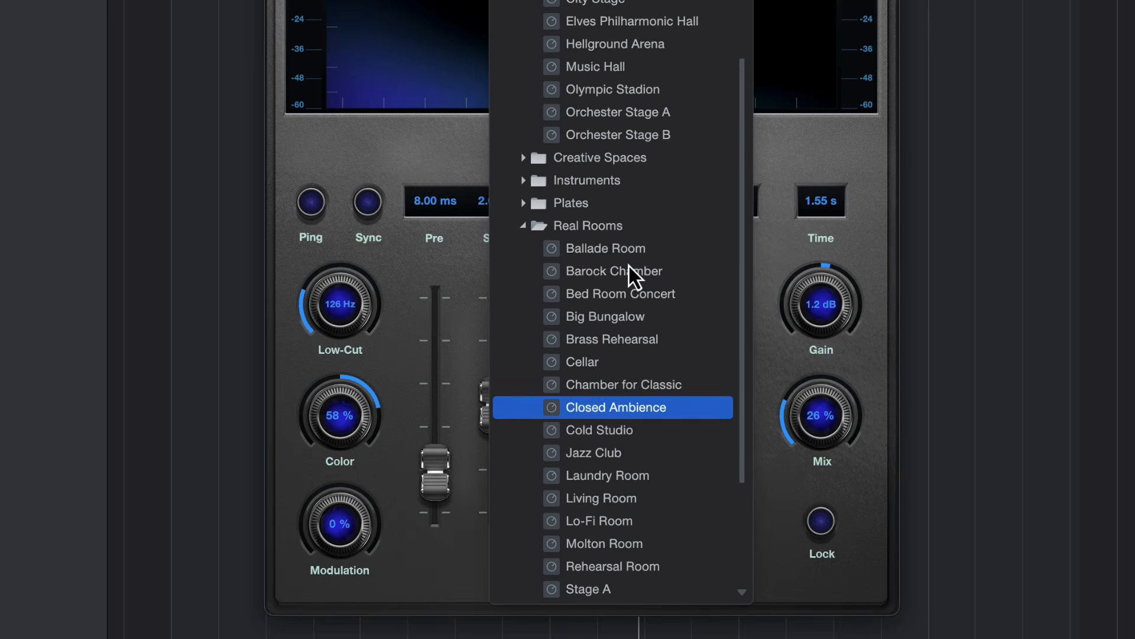
left_click(594, 227)
left_click(594, 248)
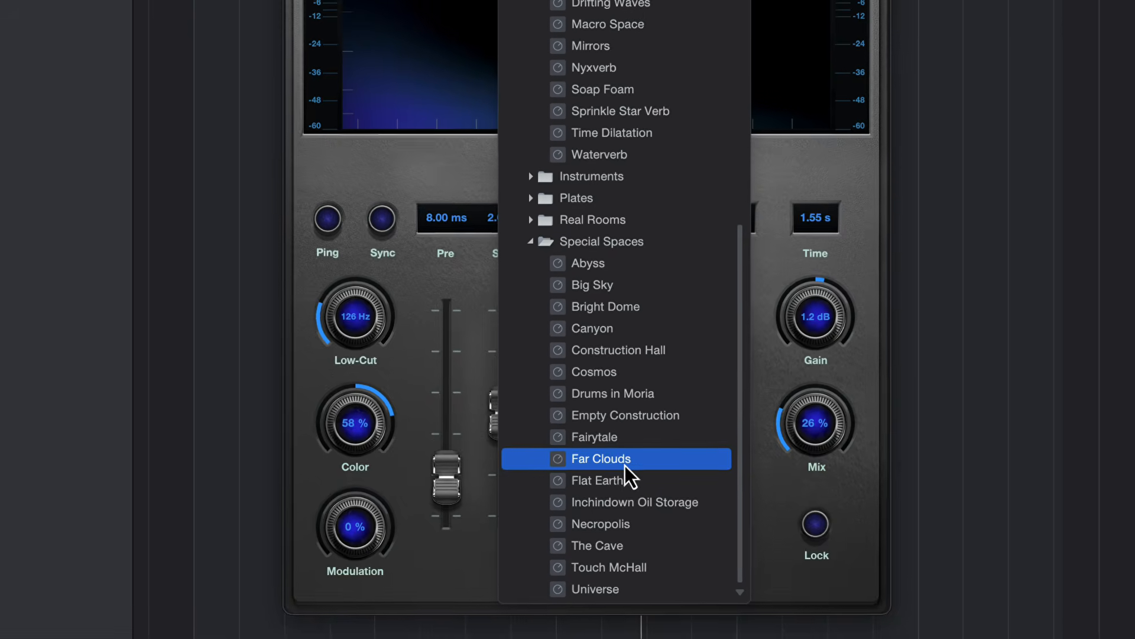
left_click(772, 403)
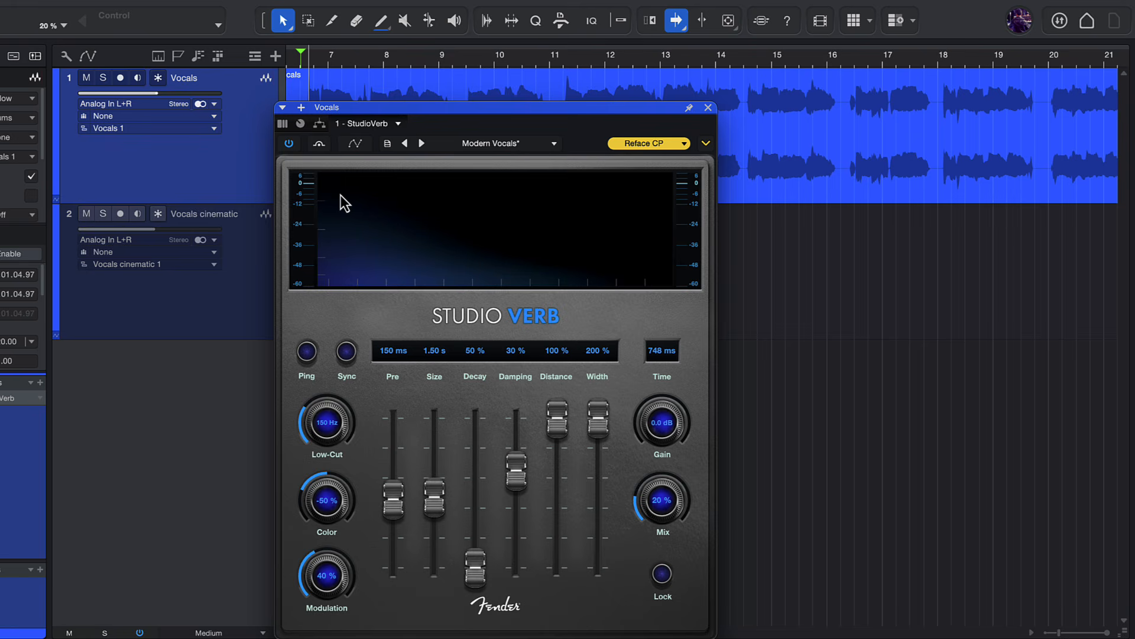
- Play the Vocals track with StudioVerb bypassed and re-enable the reverb during playback to compare
left_click(285, 148)
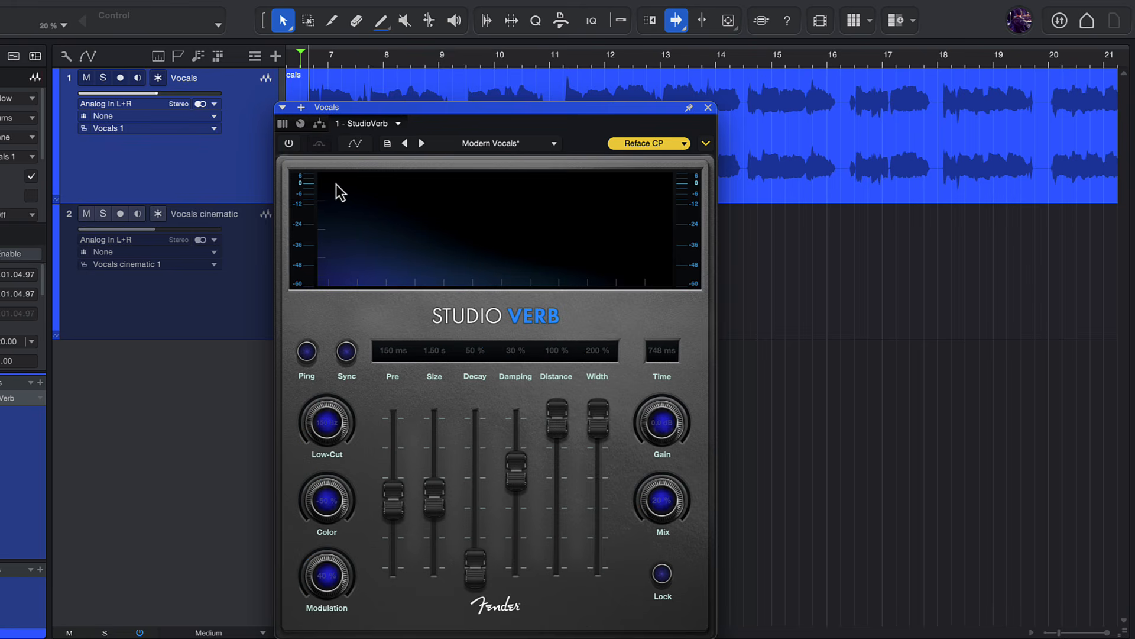
key("space")
left_click(289, 144)
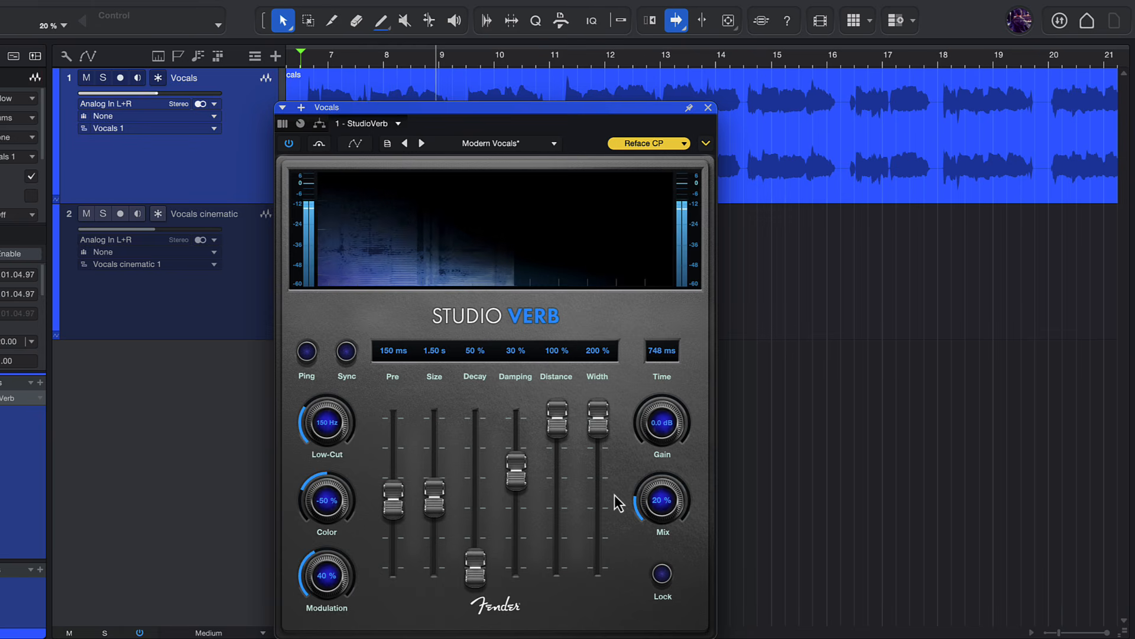
- Set the vocal reverb's Mix to 31 %, Size to 5.44 s, Distance to 58 % and Damping to -56 %
left_click_drag(656, 505, 655, 484)
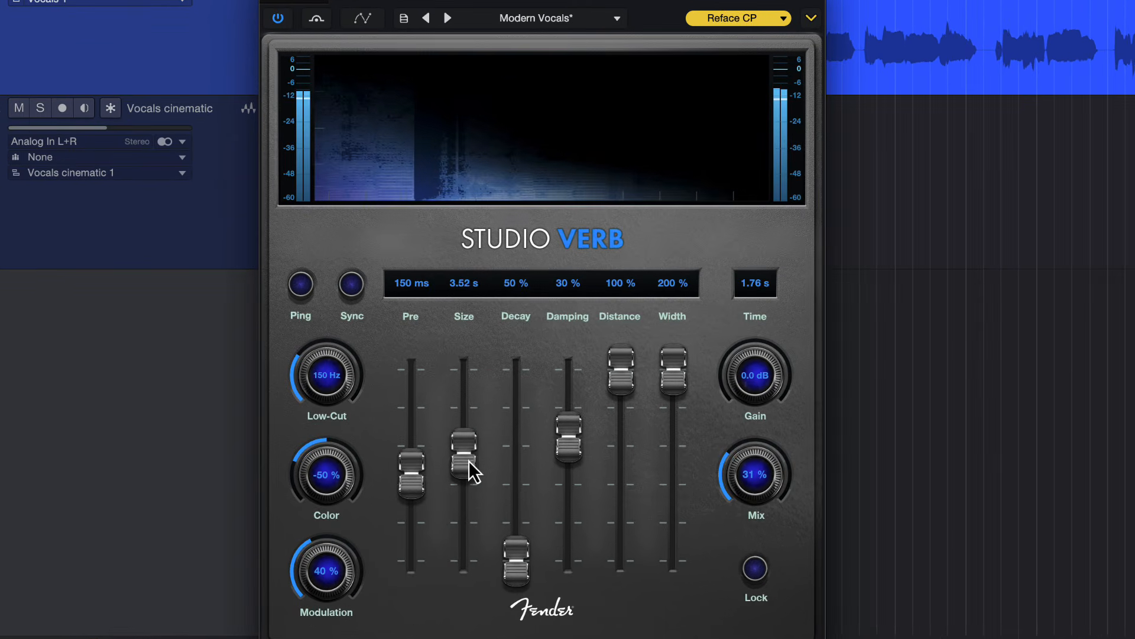
left_click_drag(470, 460, 466, 451)
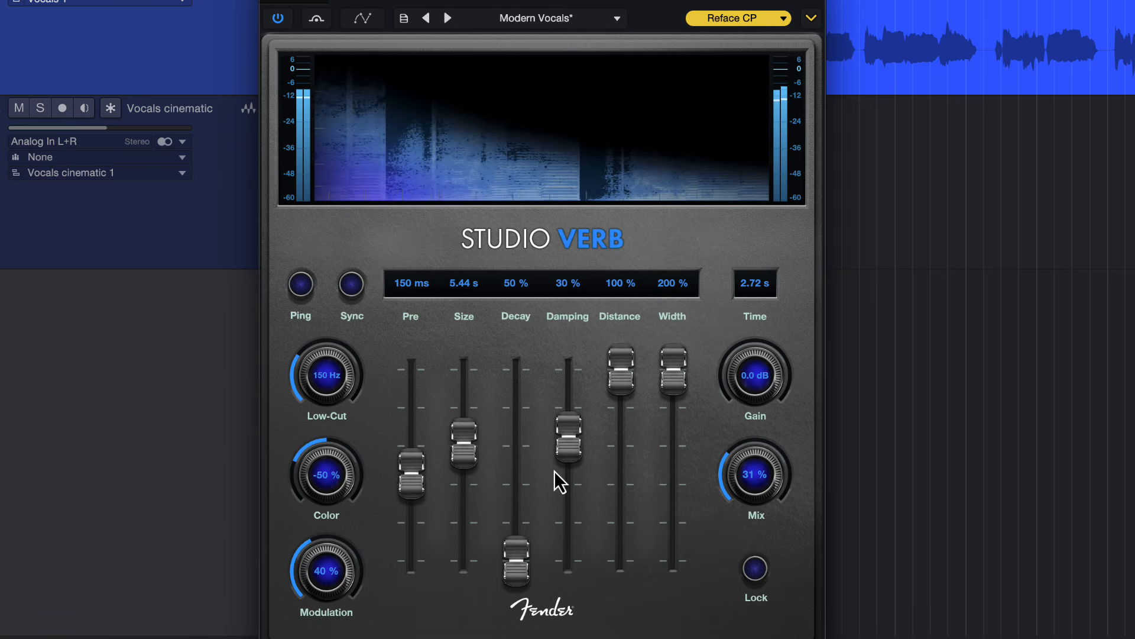
left_click_drag(627, 374, 631, 460)
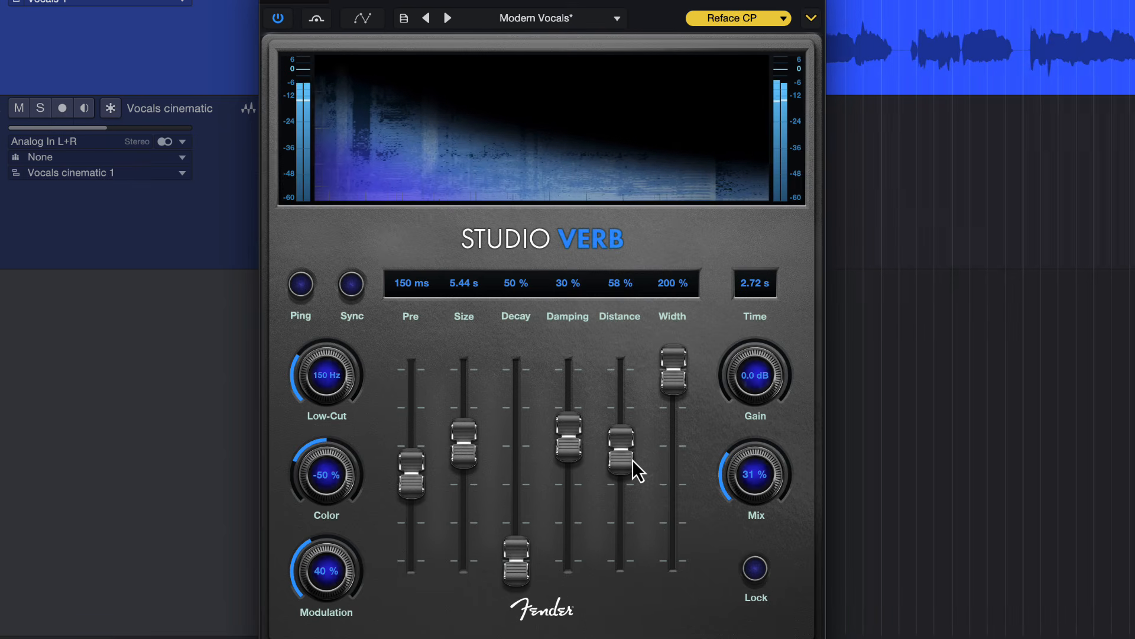
left_click_drag(580, 459, 587, 530)
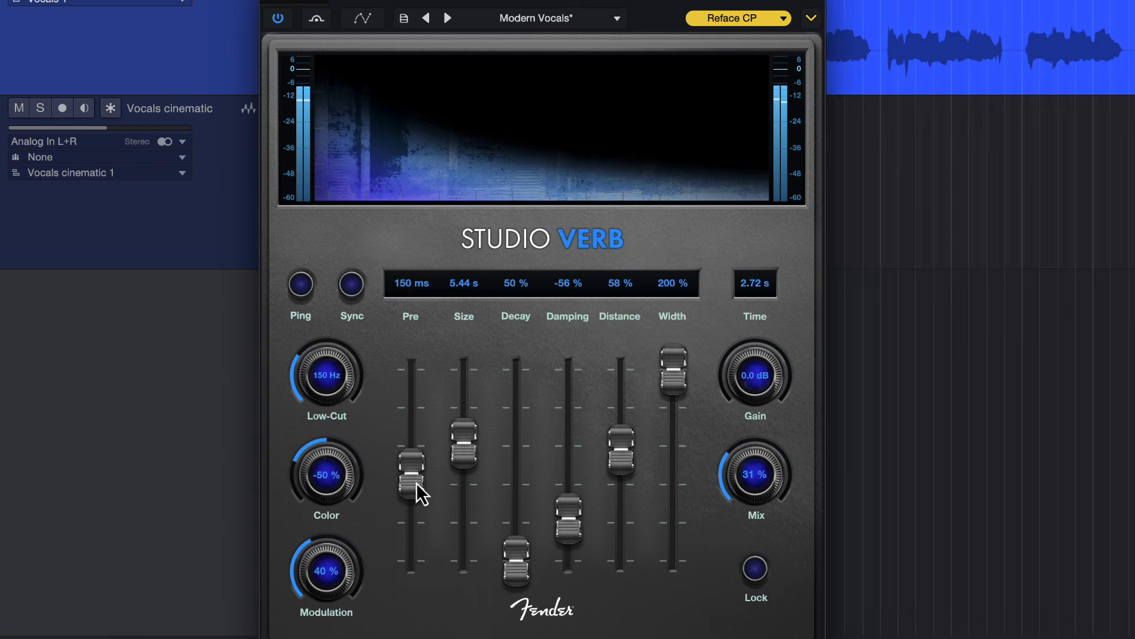
- Set the vocal reverb's Pre to 340 ms and Mix to 32 %, and stop playback
left_click_drag(416, 483, 423, 542)
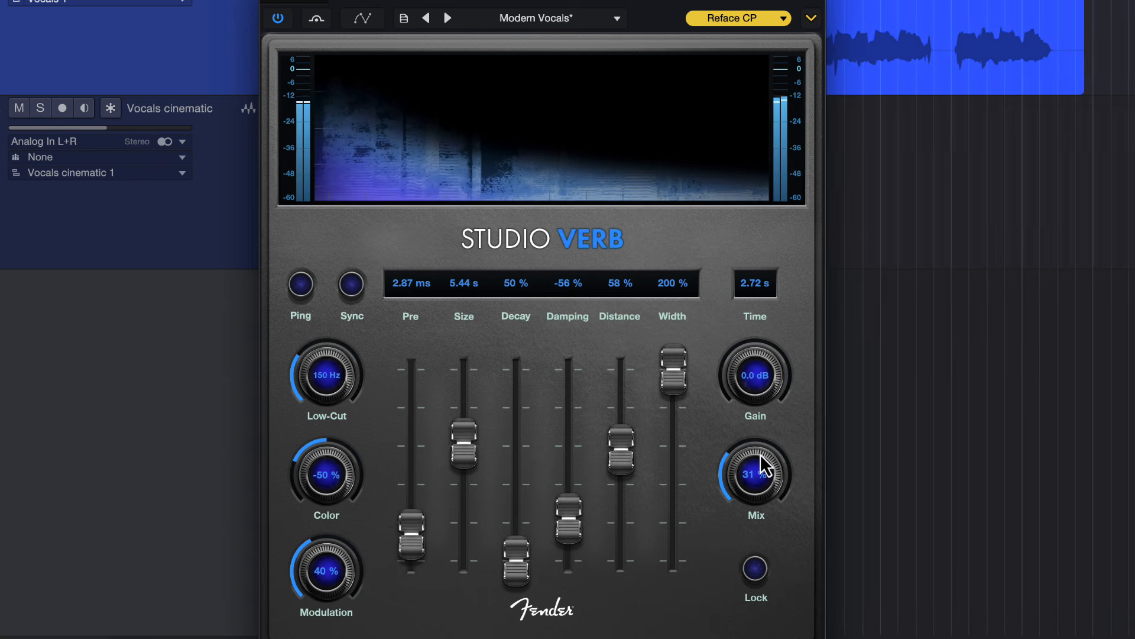
left_click_drag(750, 465, 743, 477)
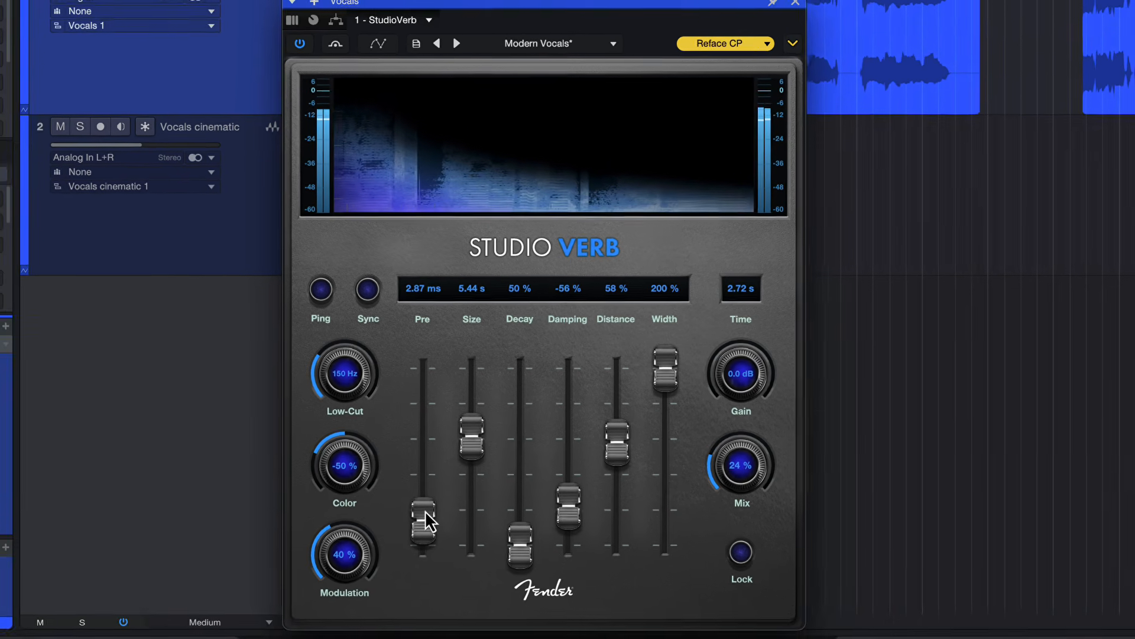
left_click_drag(424, 510, 423, 445)
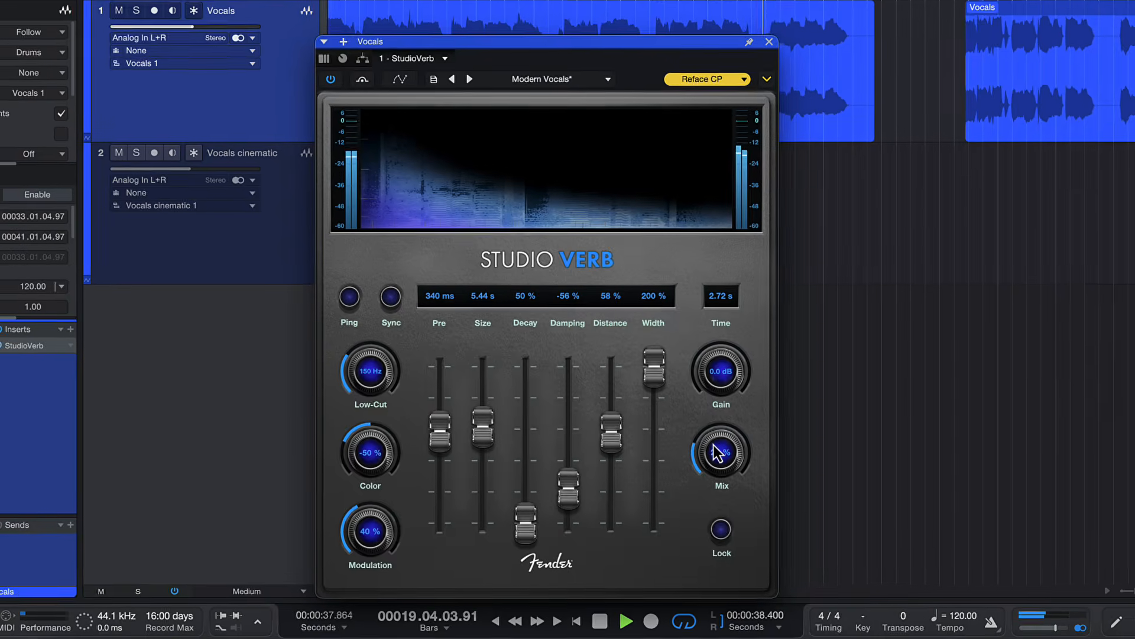
left_click_drag(716, 452, 718, 439)
key("space")
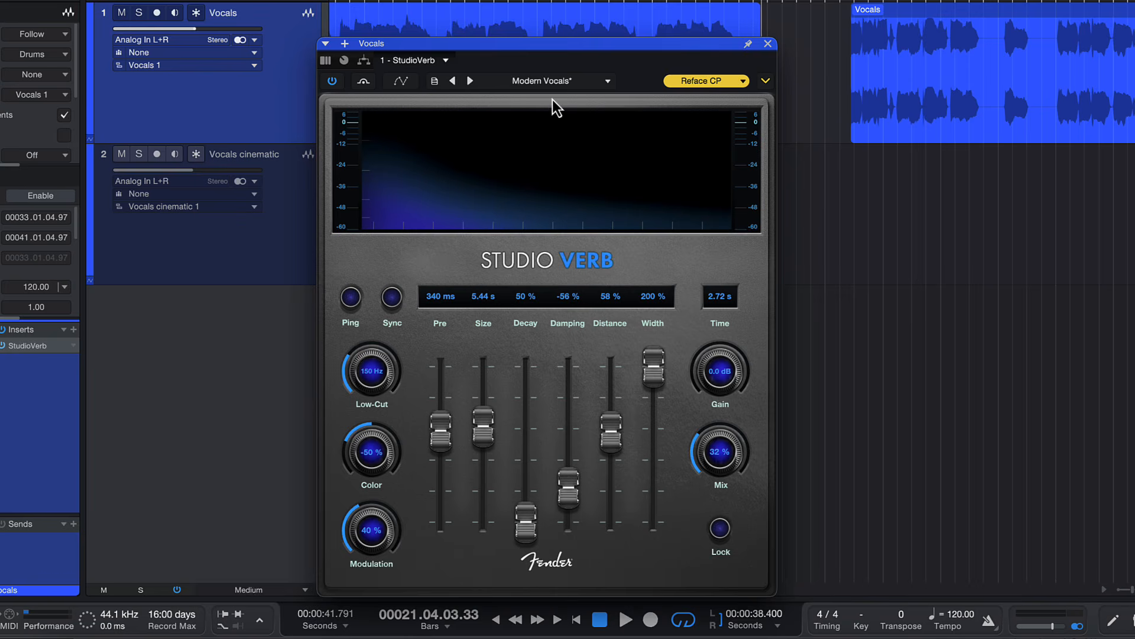
- Load the Bright Vocals preset from the Instruments vocal presets on the Vocals track's StudioVerb and start playback
left_click(548, 83)
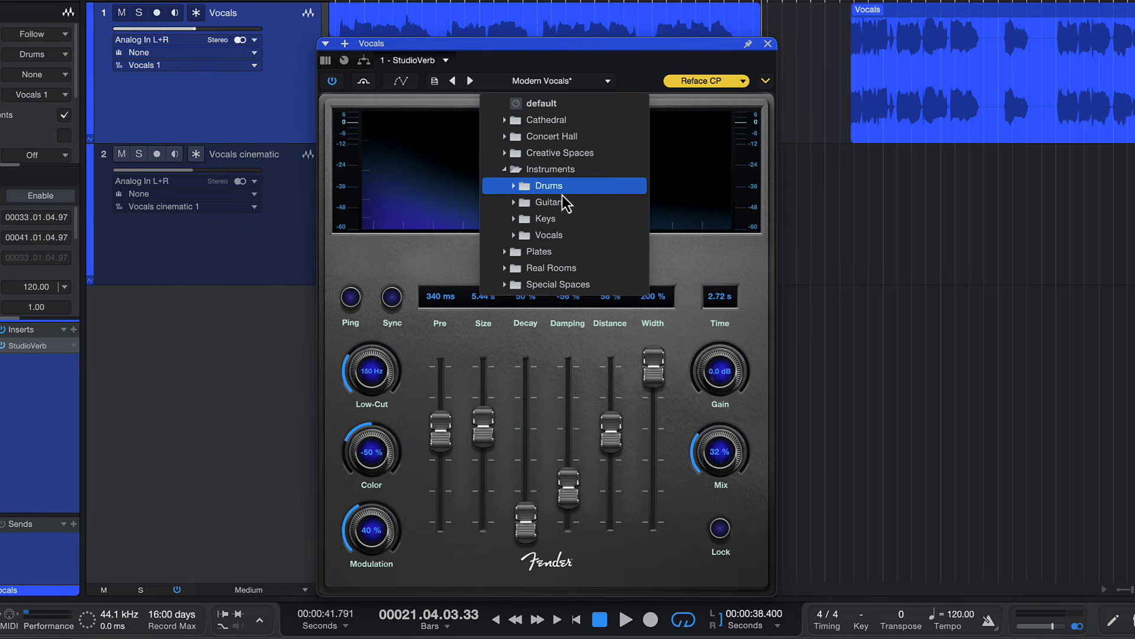
left_click(549, 237)
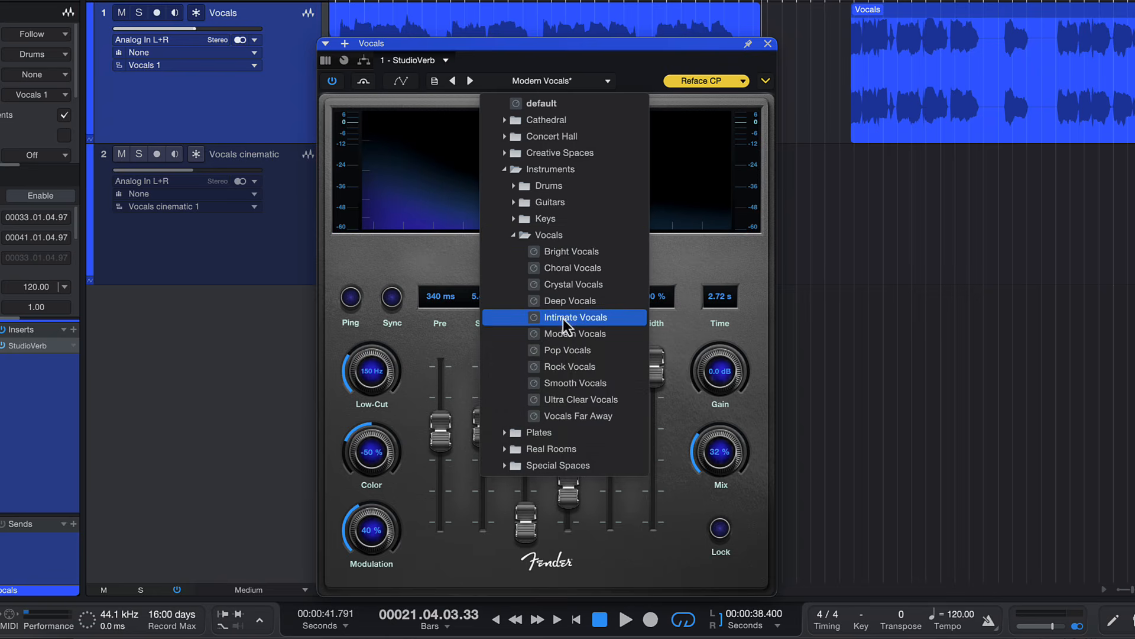
left_click(562, 254)
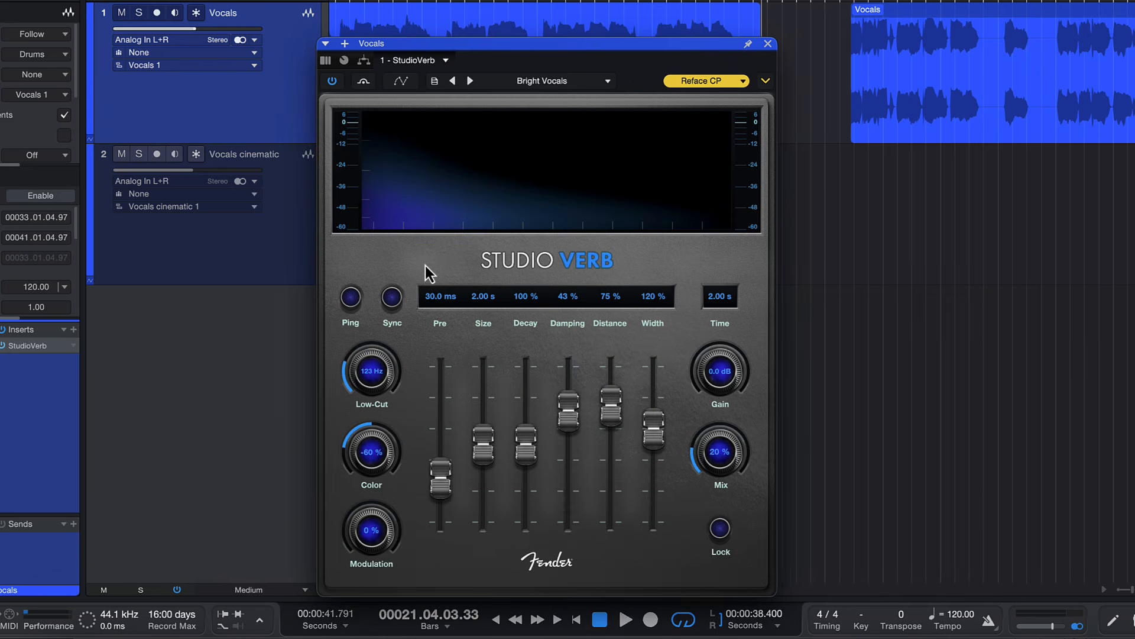
key("space")
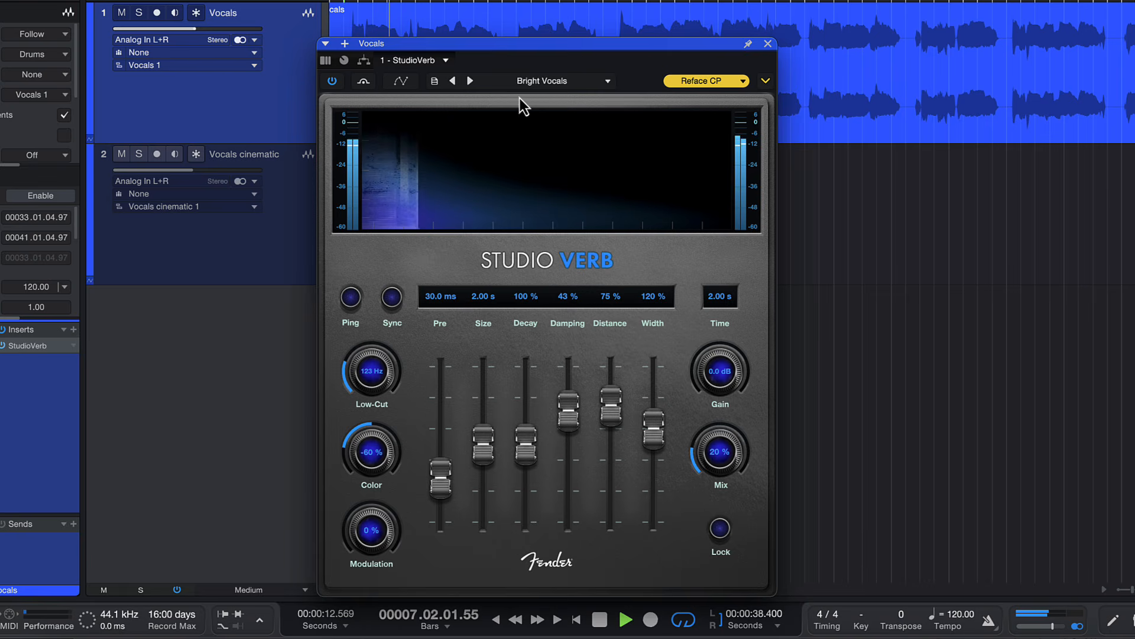
- Audition the Crystal Vocals, Intimate Vocals and Pop Vocals presets on the Vocals track during playback
left_click(533, 86)
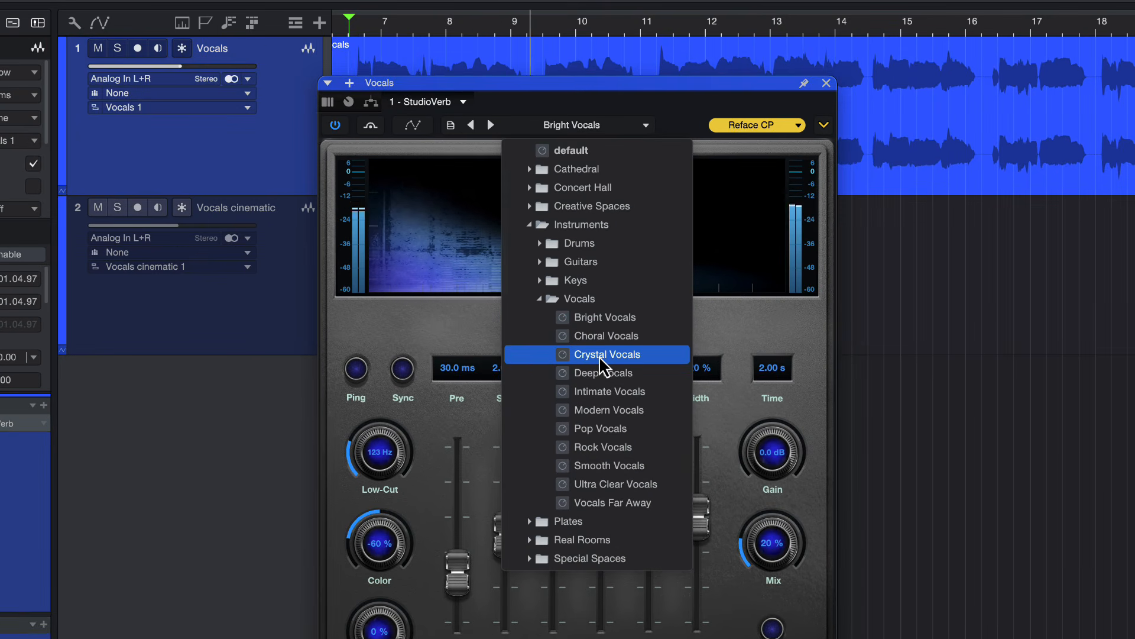
left_click(598, 355)
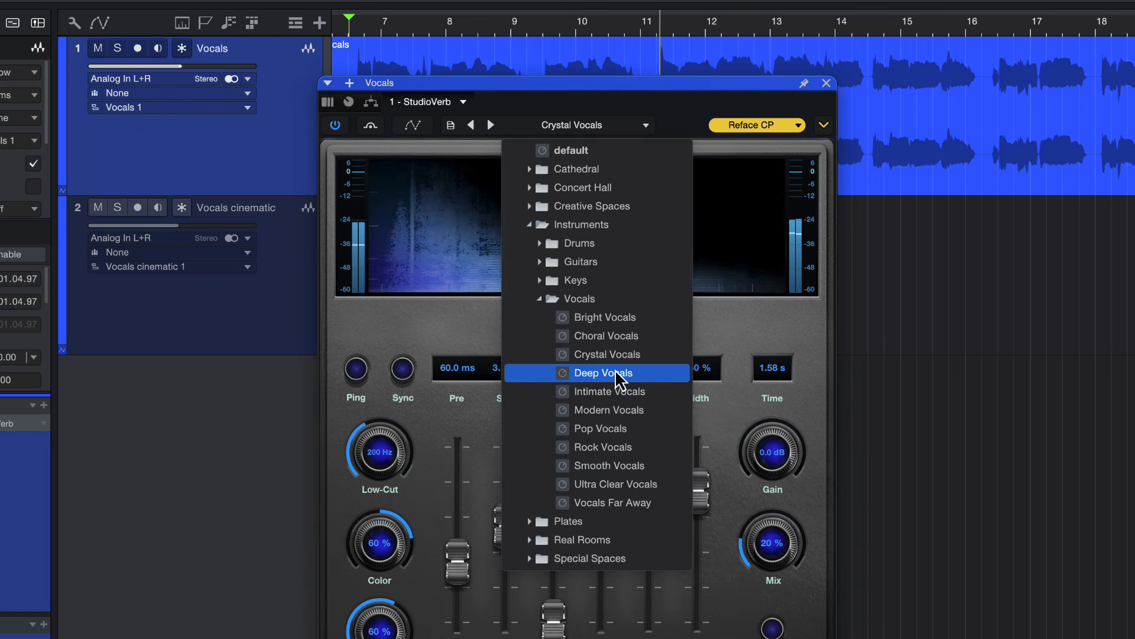
left_click(616, 390)
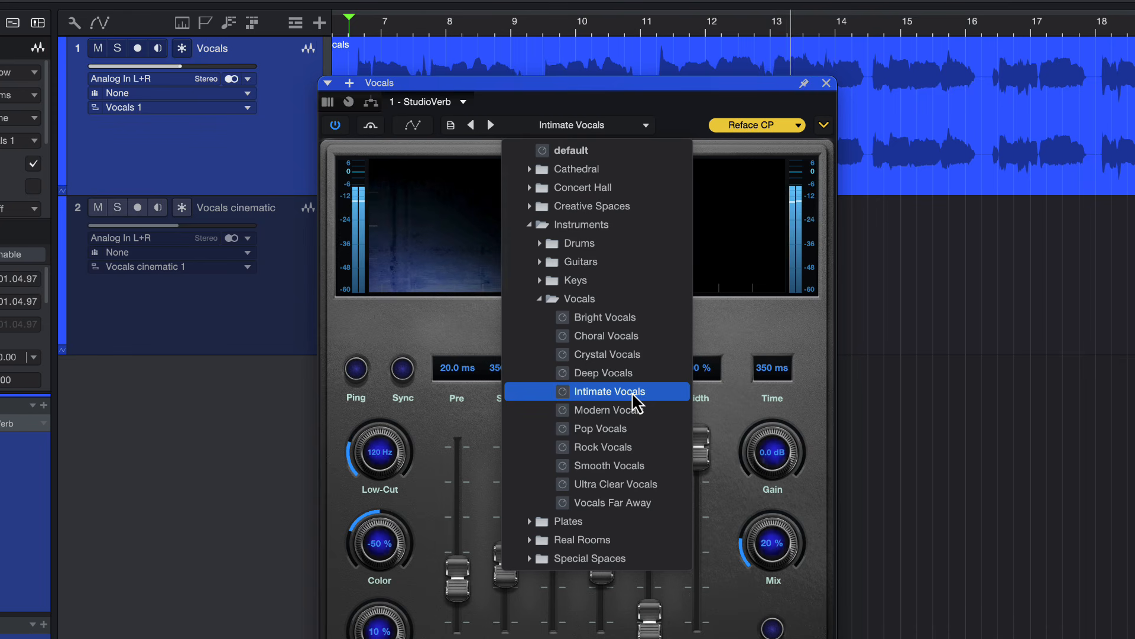
left_click(627, 428)
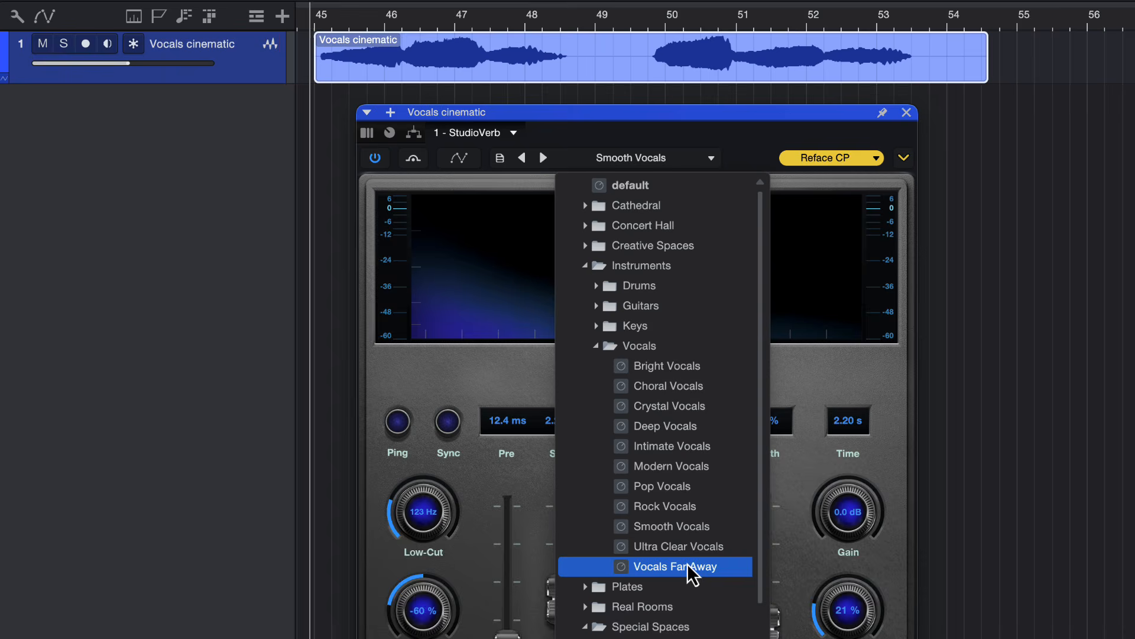
- Load the Vocals Far Away preset on Vocals cinematic and bypass and re-enable StudioVerb during playback to compare
left_click(690, 567)
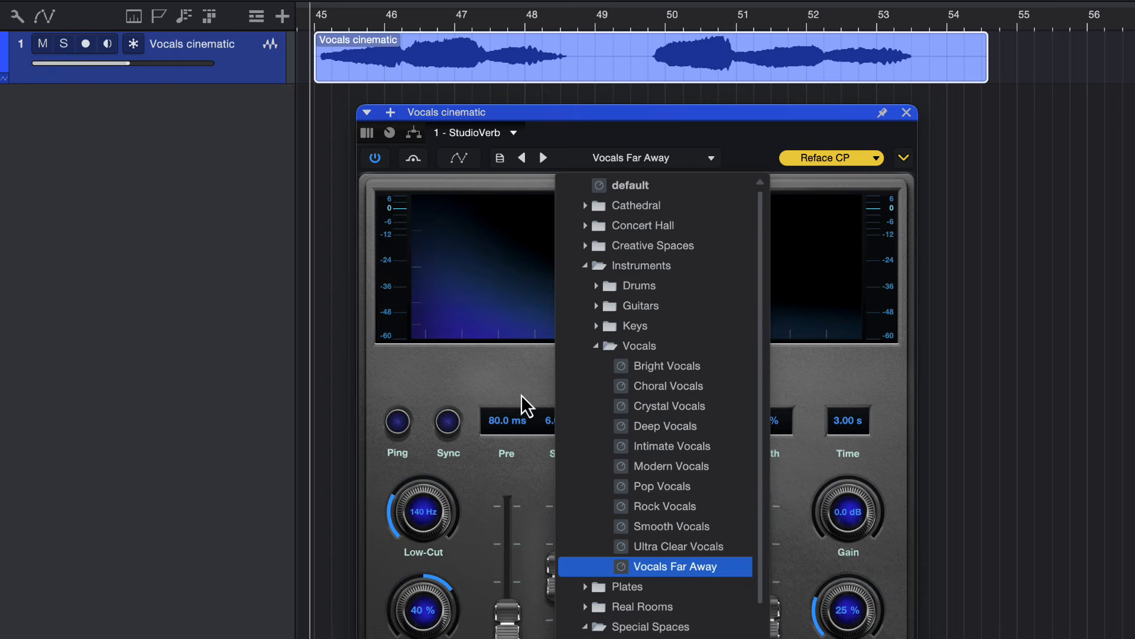
left_click(375, 158)
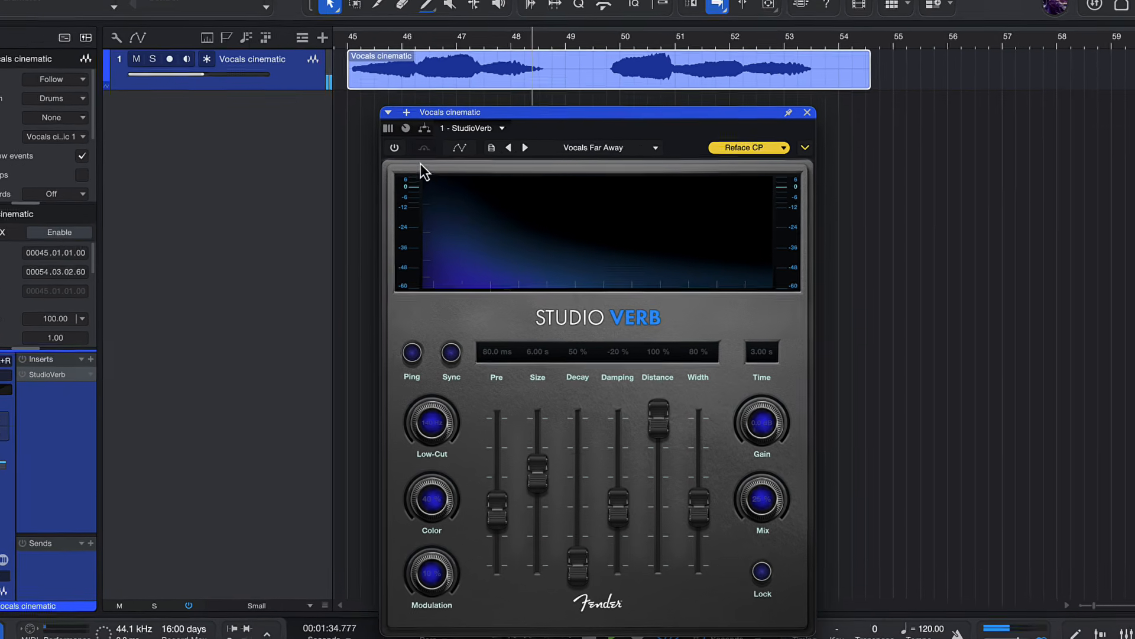
left_click(415, 170)
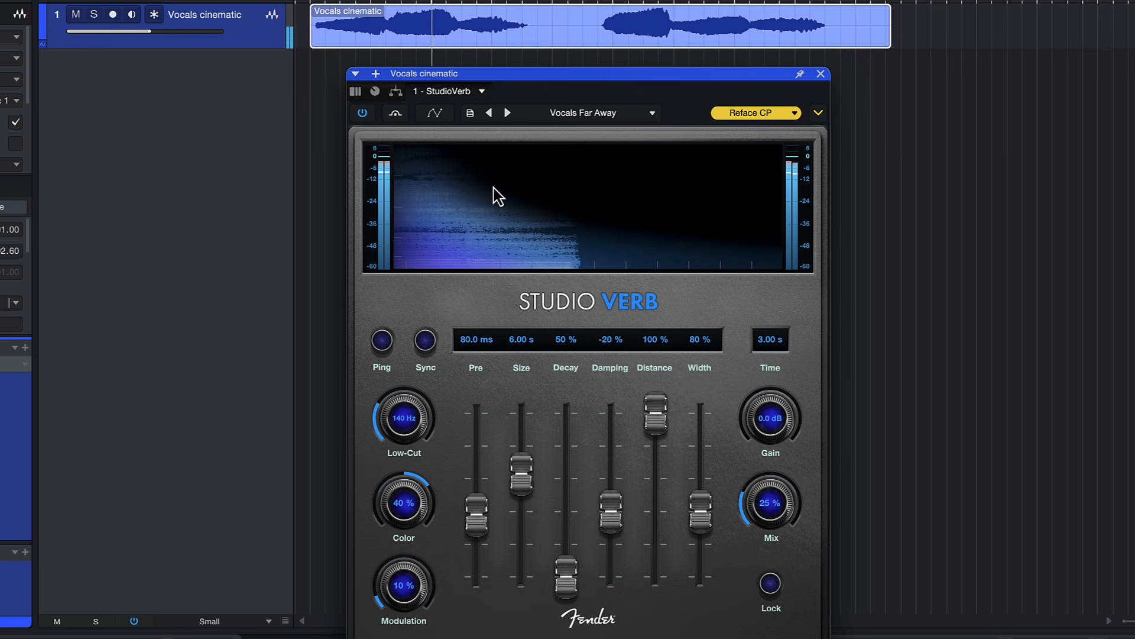
- Load the Universe preset from Special Spaces on the Vocals cinematic track's StudioVerb
left_click(598, 113)
scroll(597, 414, "down", 5)
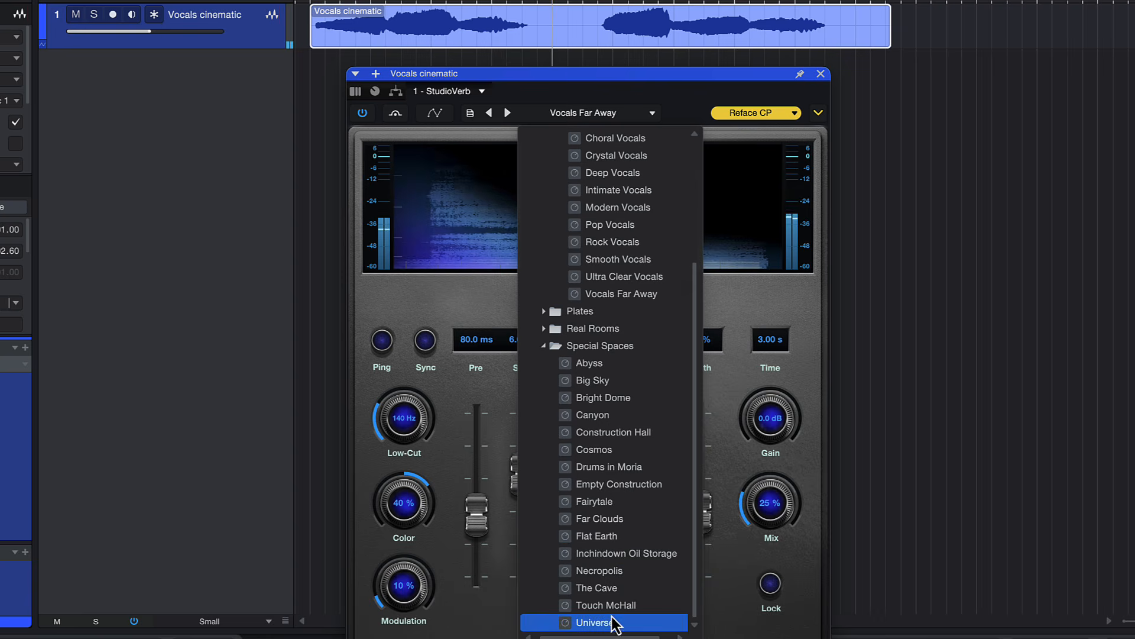
left_click(639, 621)
left_click(464, 289)
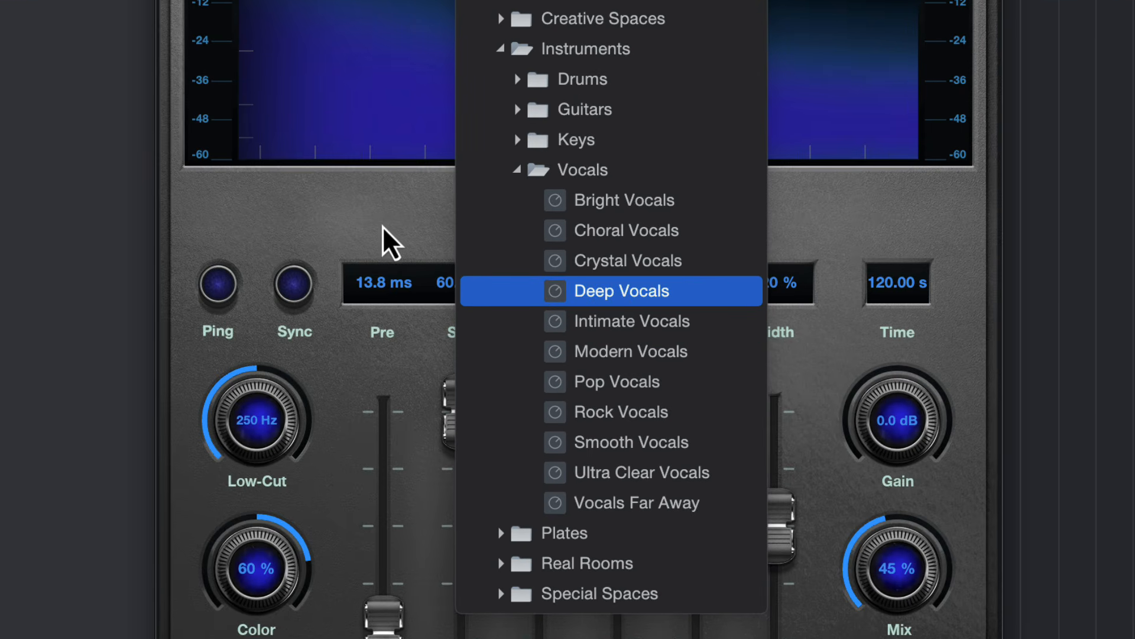
- Load the Crystal Vocals preset on Vocals cinematic and close the StudioVerb window
left_click(612, 258)
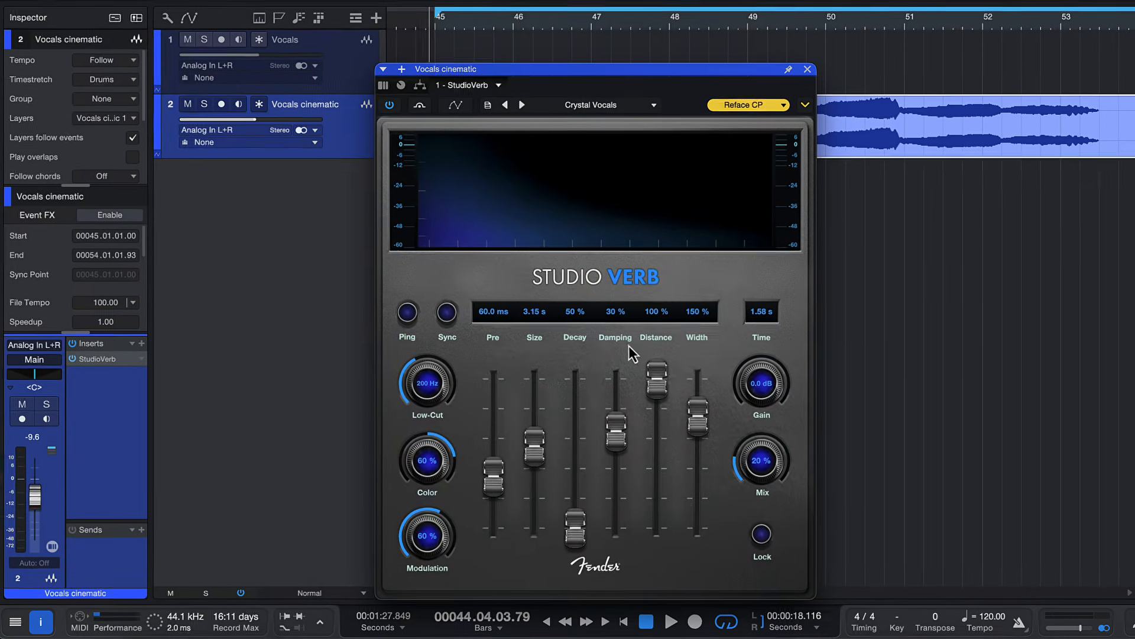
key("Escape")
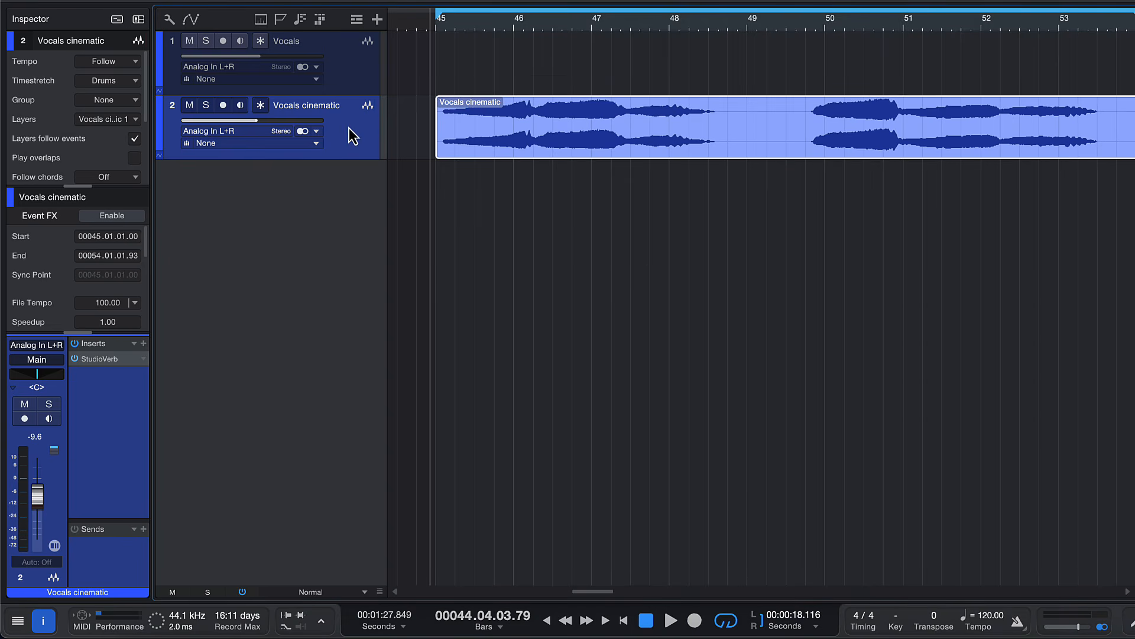
- Show the compact insert view below the arrangement and set the Vocals track compressor's Threshold to about -15.76
key("F3")
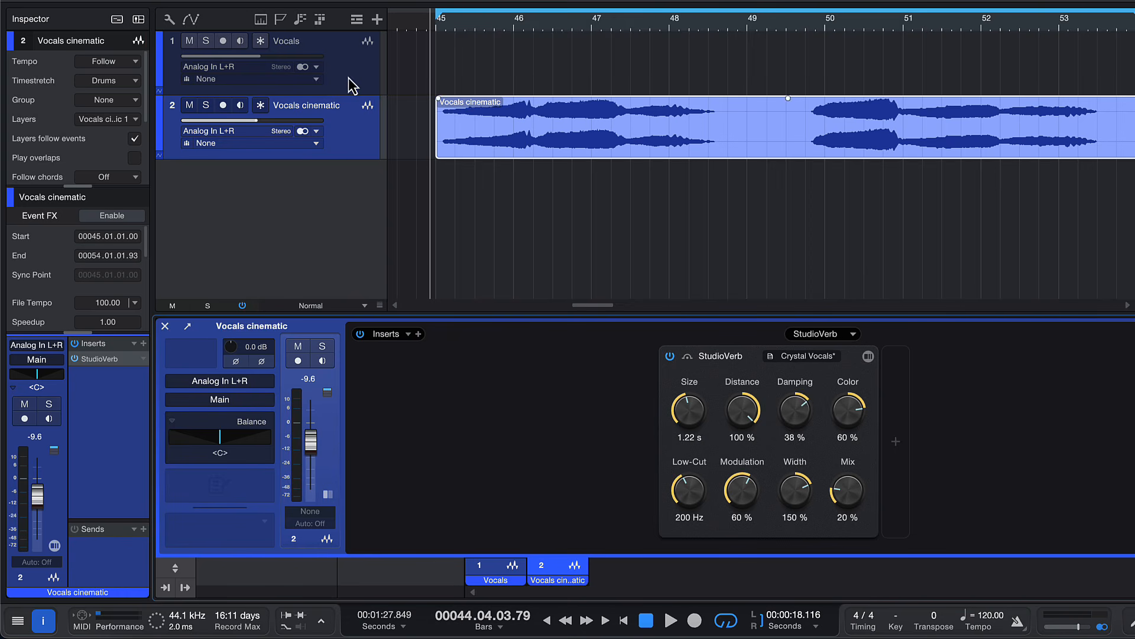
left_click(347, 58)
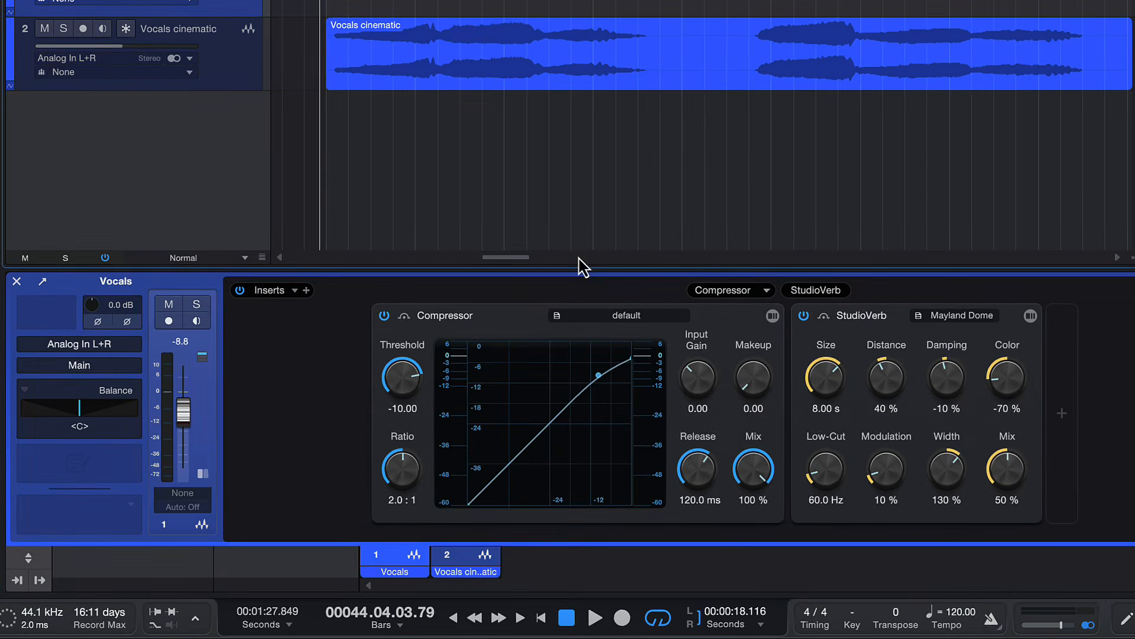
left_click_drag(408, 386, 408, 385)
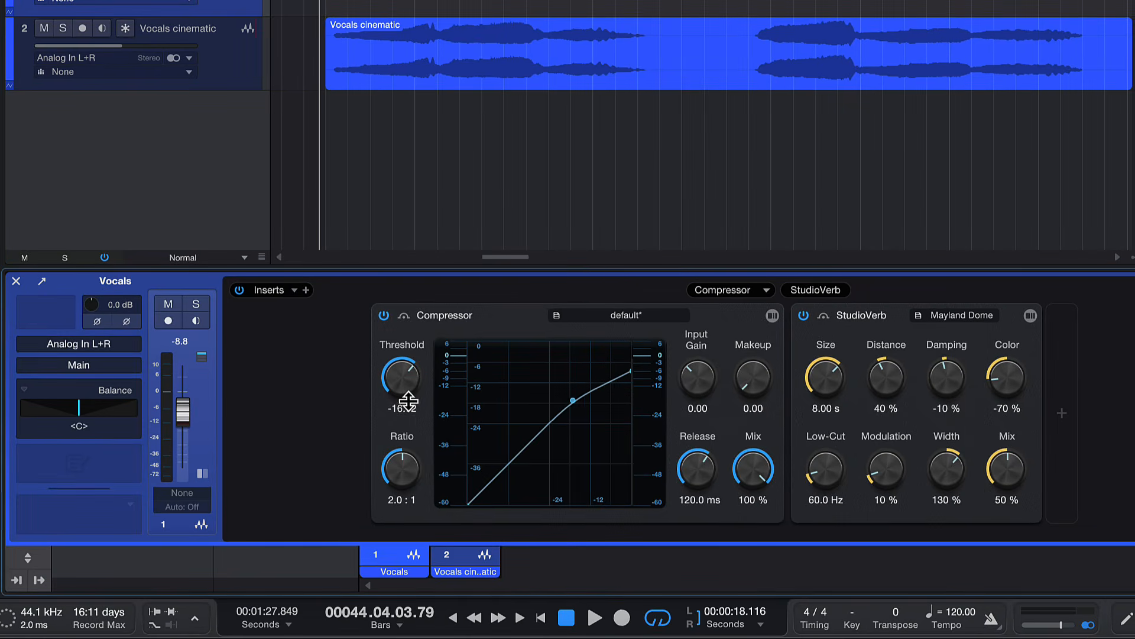
- Play Vocals cinematic and set its StudioVerb's Distance to about 74 % and Size to 5.21 s in the compact view
left_click(246, 73)
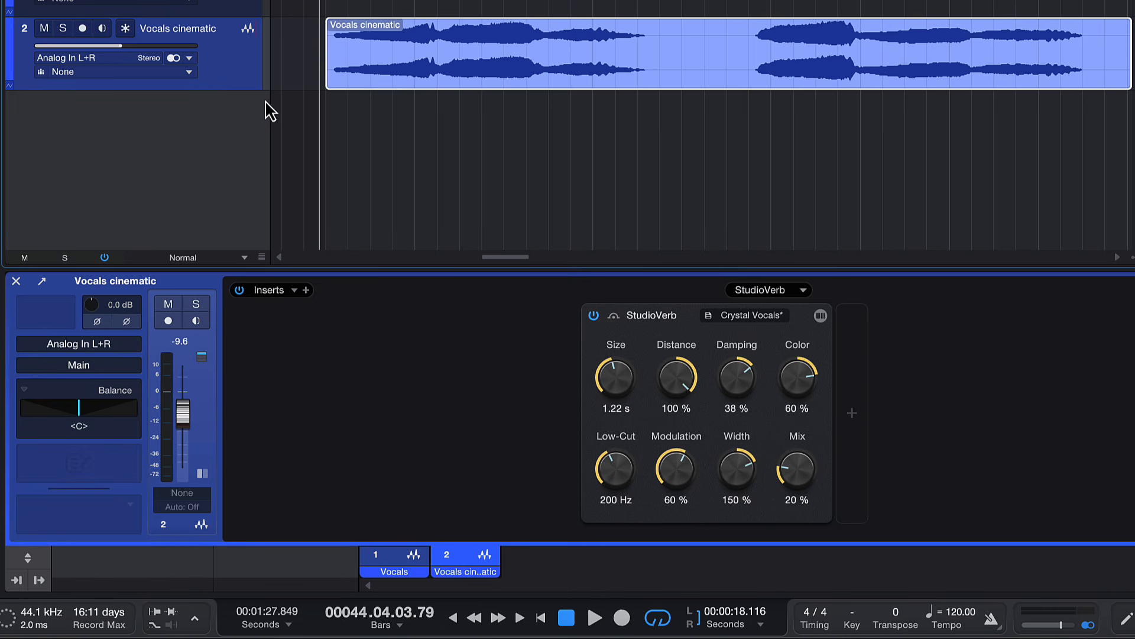
key("space")
left_click_drag(680, 381, 689, 429)
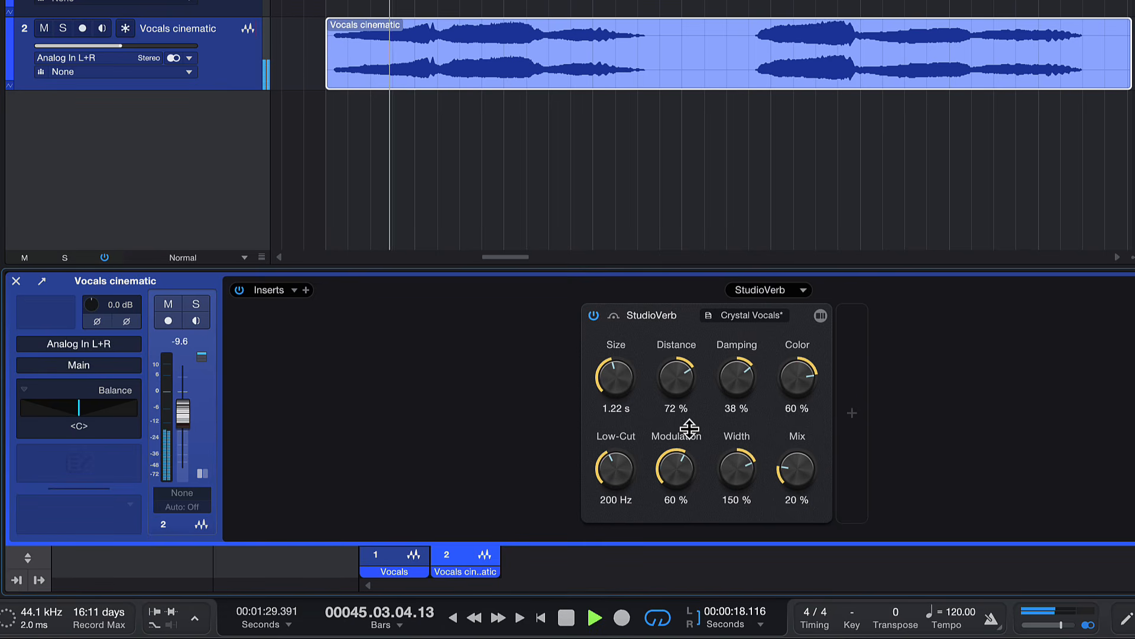
left_click_drag(620, 392, 621, 361)
- Audition the Smooth Vocals and Vocals Far Away presets on Vocals cinematic from the compact view, keep Vocals Far Away and stop playback
left_click(748, 315)
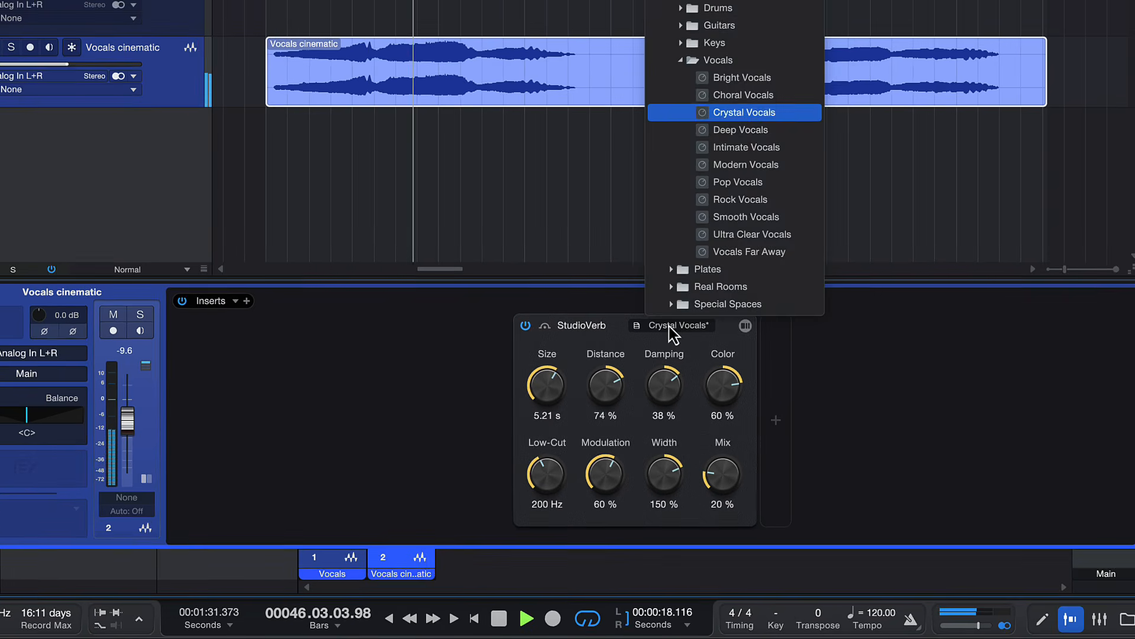
left_click(714, 222)
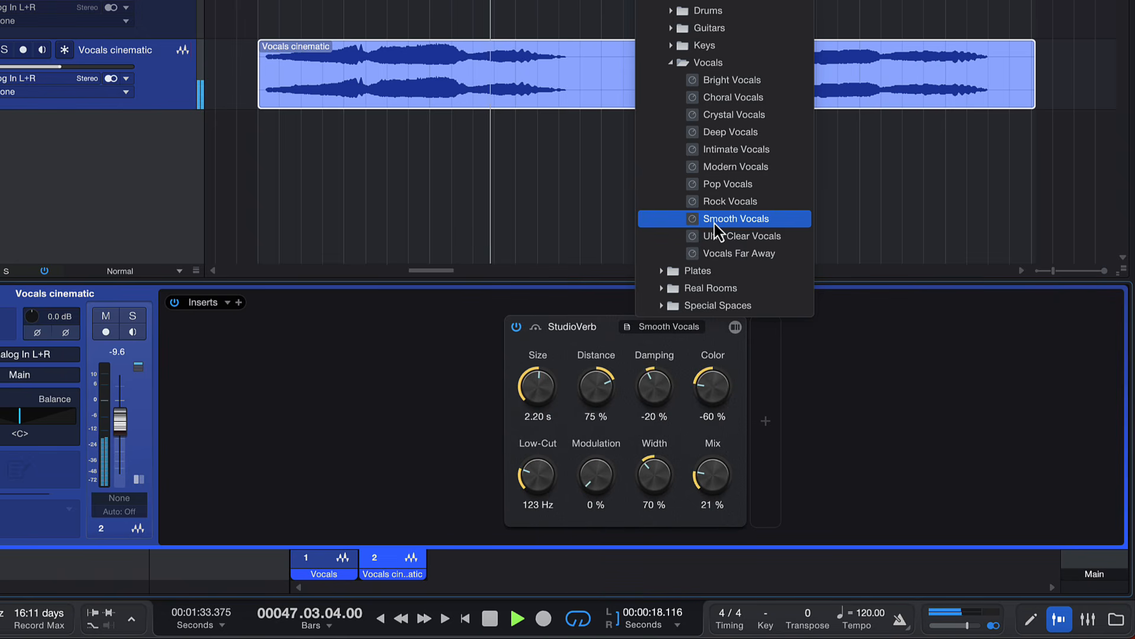
left_click(718, 252)
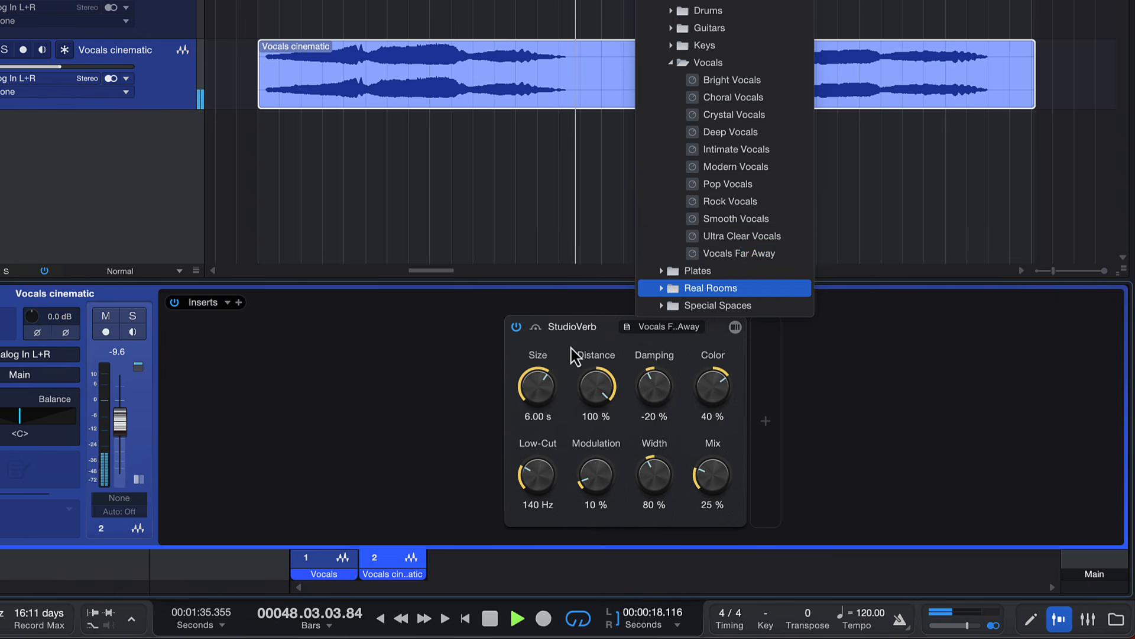
left_click(539, 341)
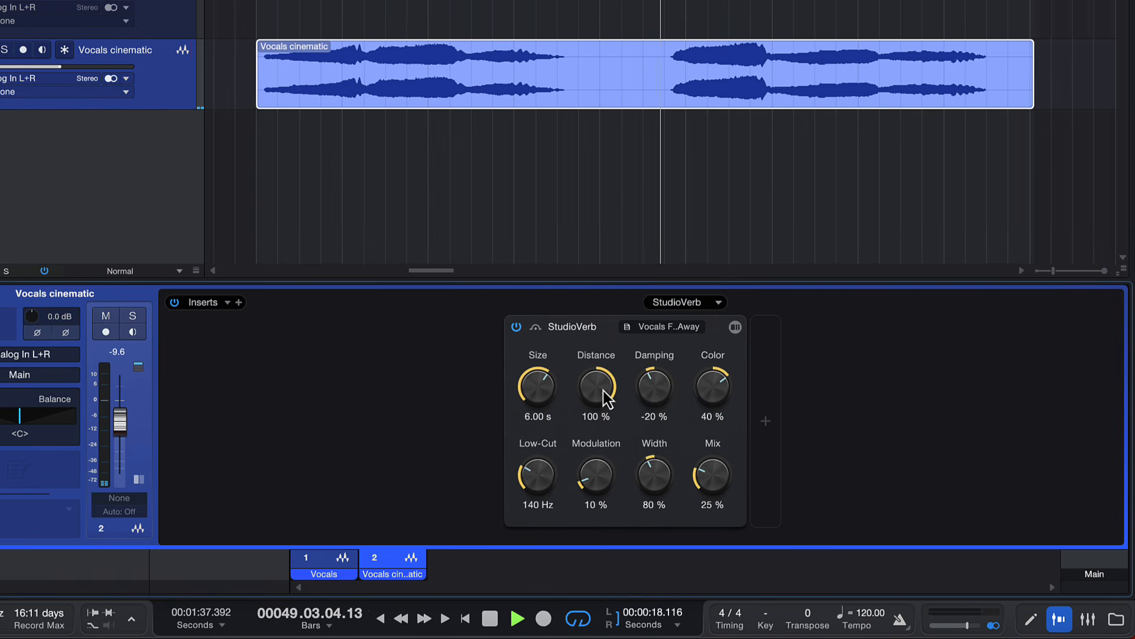
key("space")
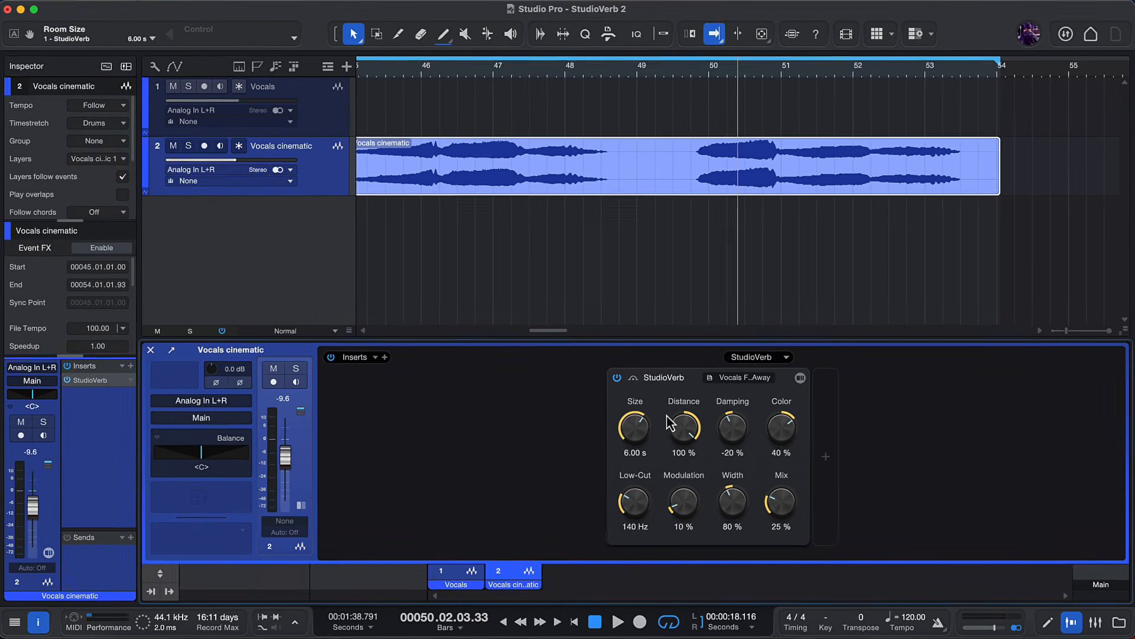
- Search the keyboard shortcuts for "presets", examine the keys assigned to Next and Previous, and close the preferences
left_click(67, 5)
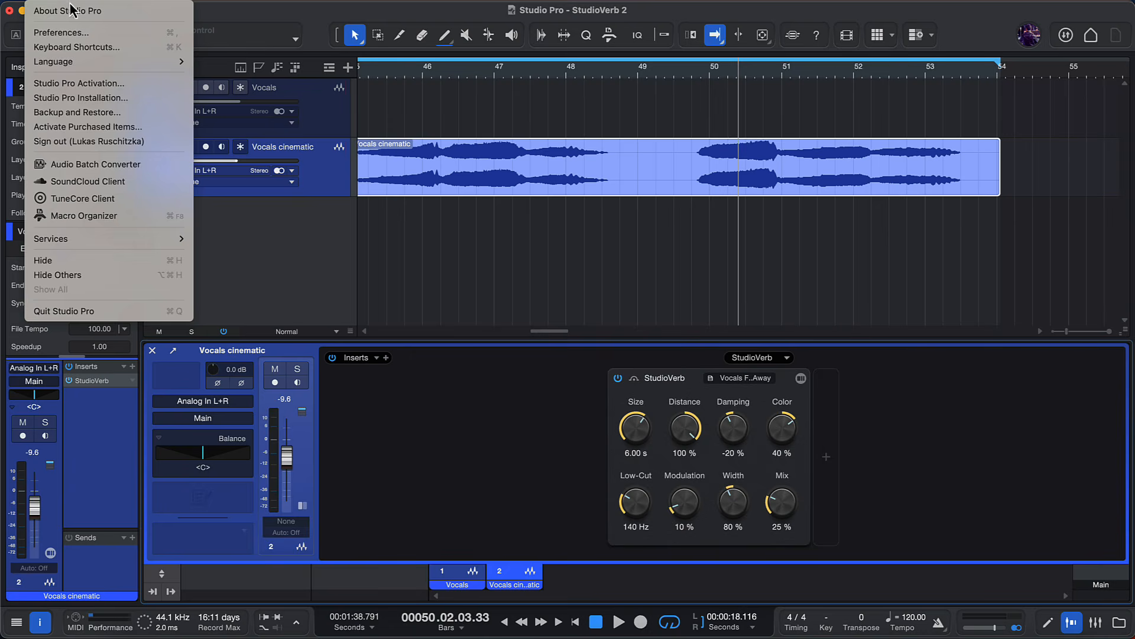
left_click(81, 46)
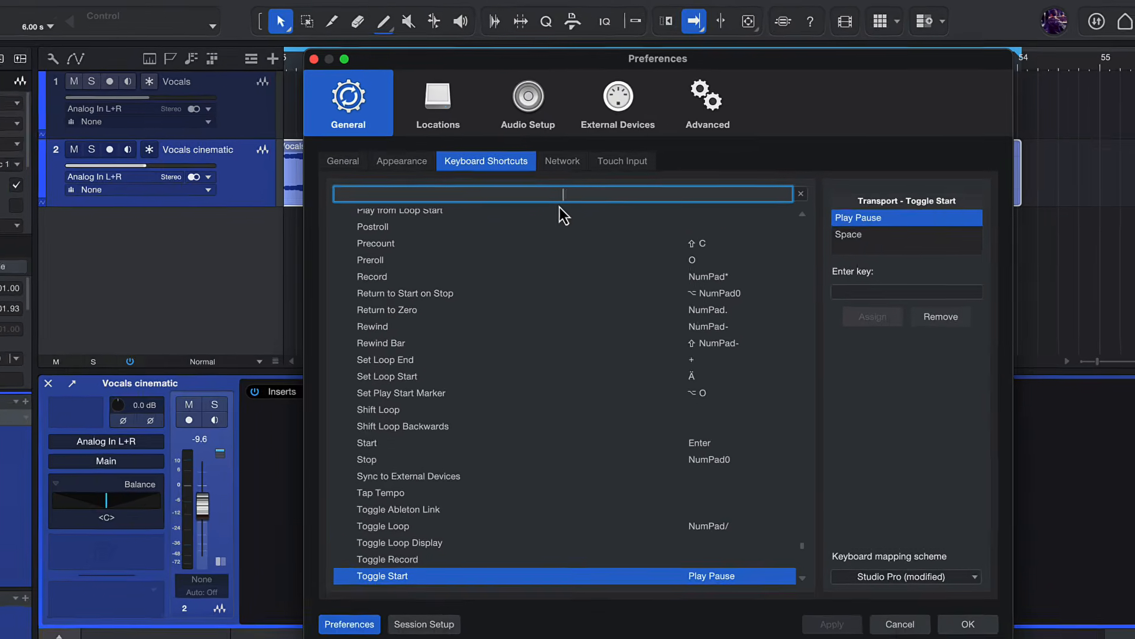
type("presets")
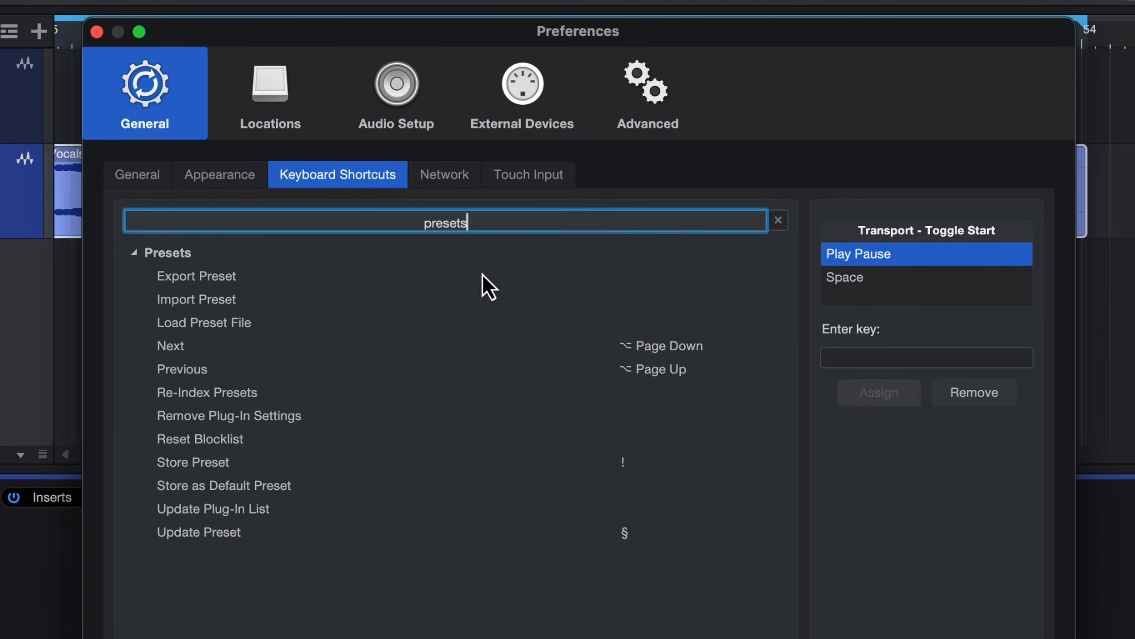
left_click(254, 354)
left_click(297, 371)
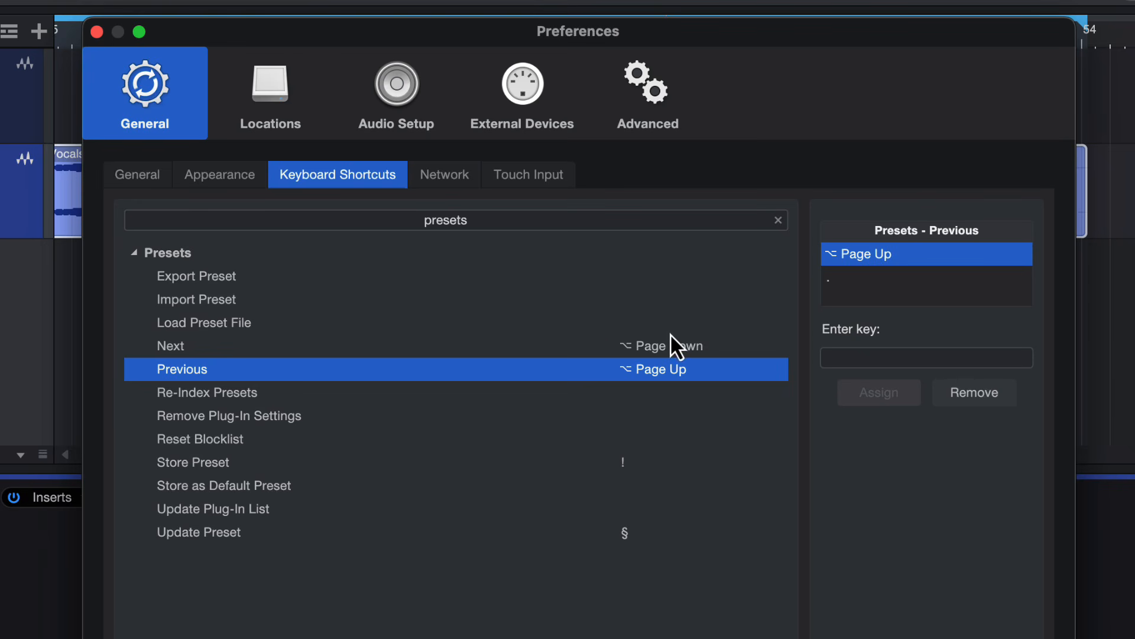
left_click(893, 352)
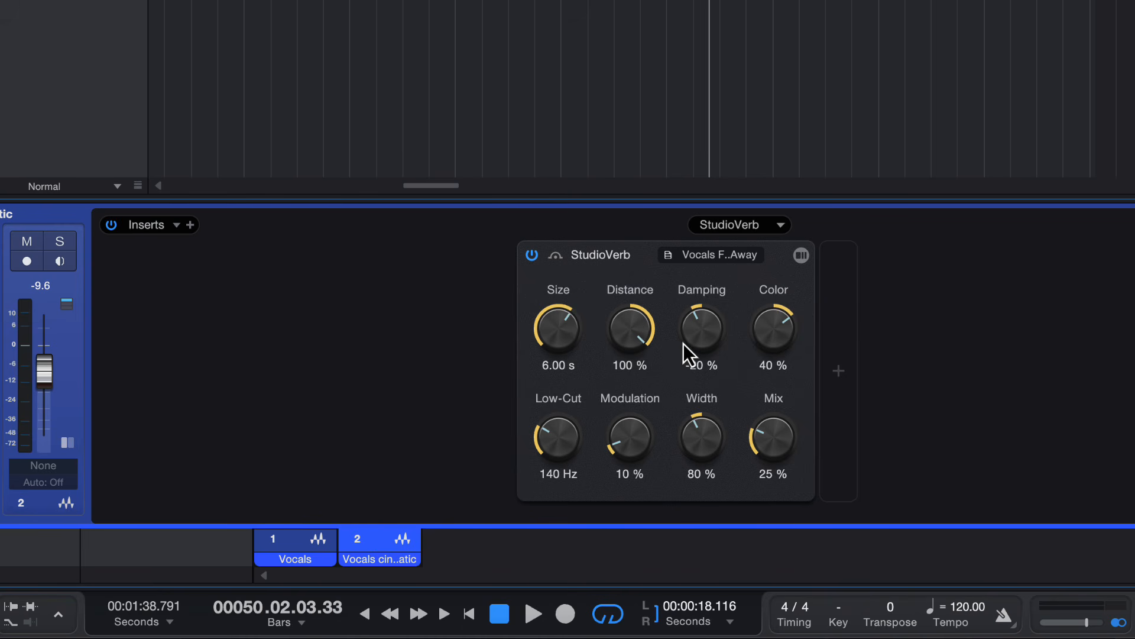
- Step back through the vocal presets on Vocals cinematic to Pop Vocals
key("Page_Up")
key("Page_Up")
key("Page_Up")
key("Page_Up")
key("Page_Up")
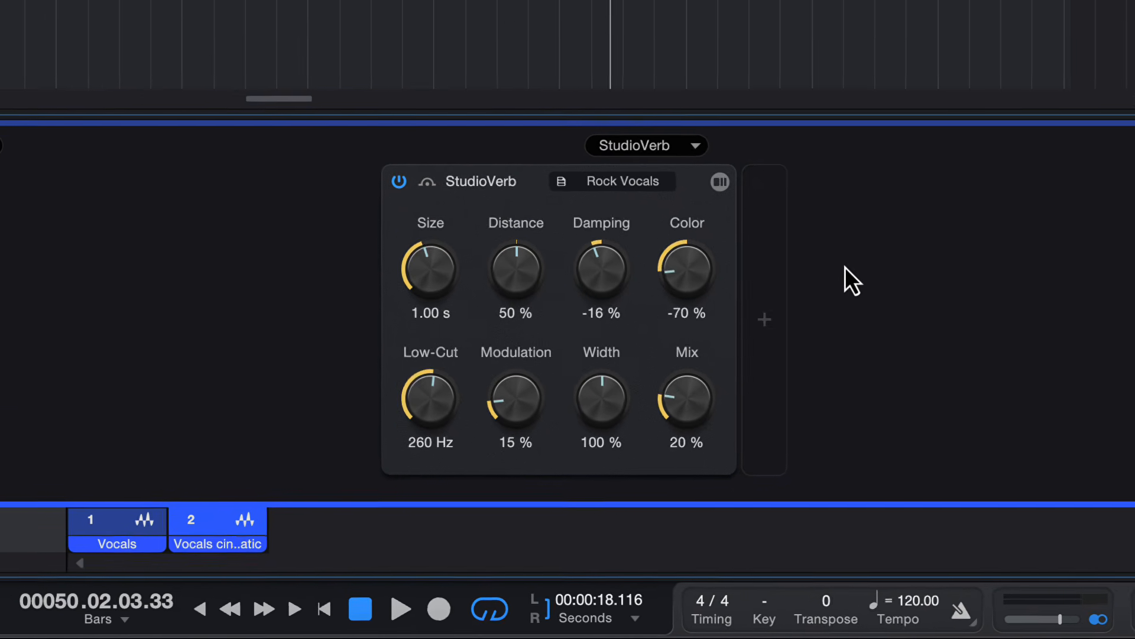
key("Page_Down")
key("Page_Down")
key("Page_Down")
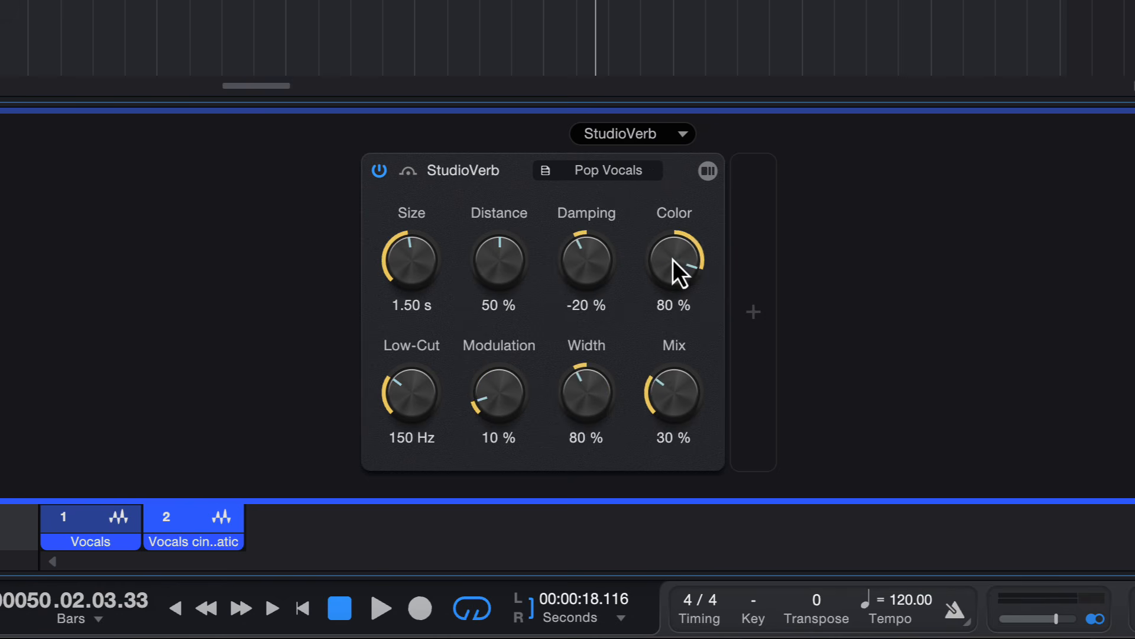
- Step forward through the presets on Vocals cinematic to Vocals Far Away and bring up the Vocals track's inserts
key("Page_Down")
key("Page_Down")
key("Page_Down")
key("Page_Down")
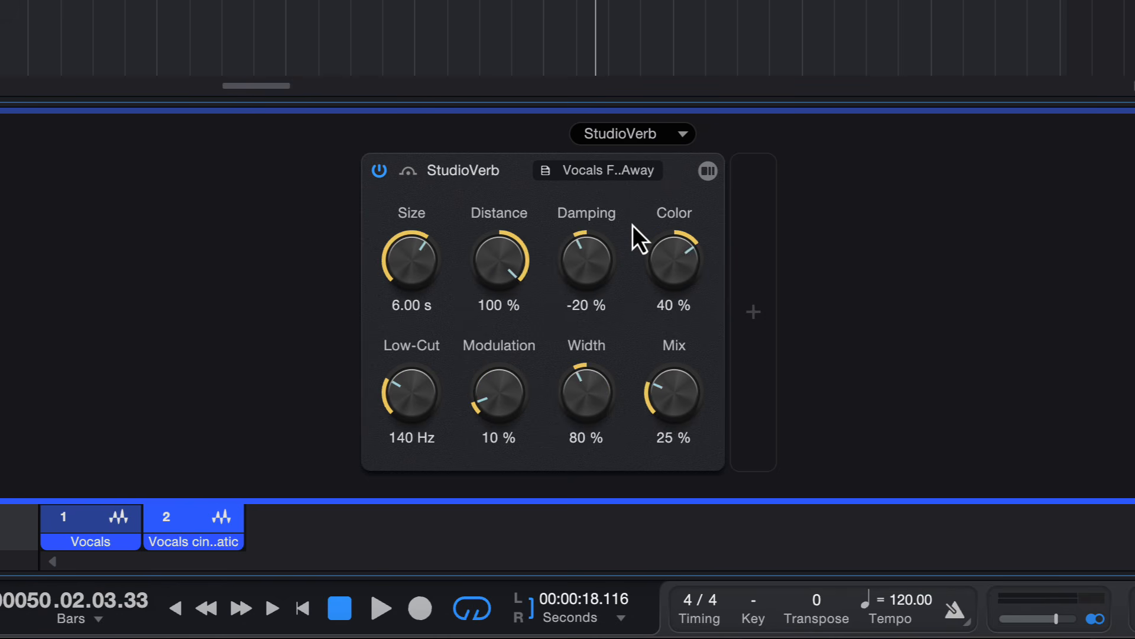
key("Page_Down")
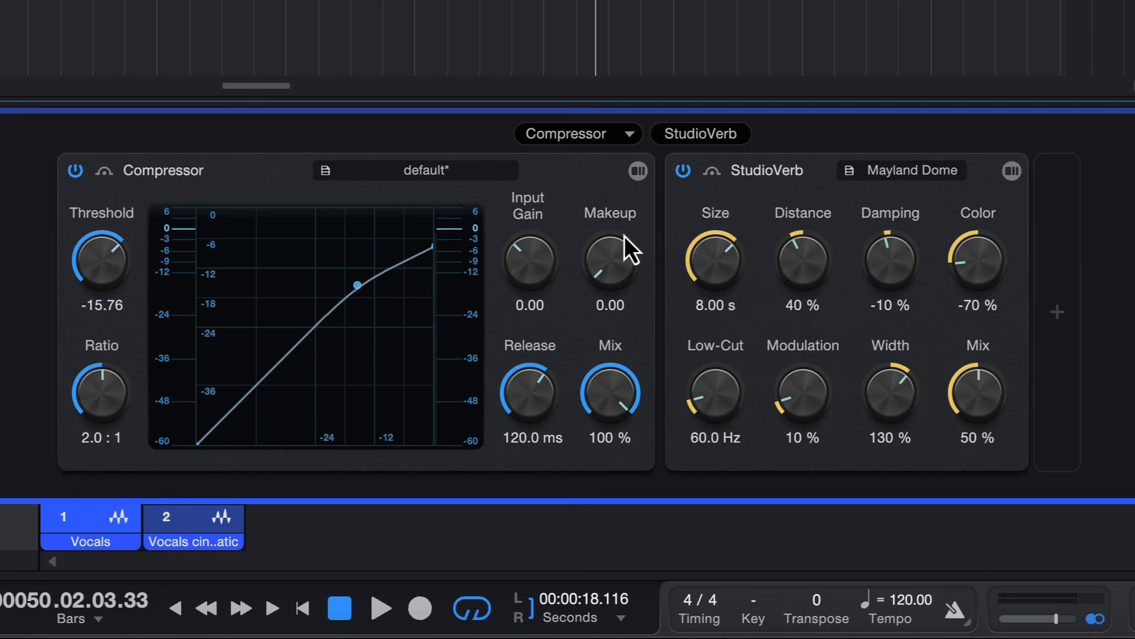
key("Page_Down")
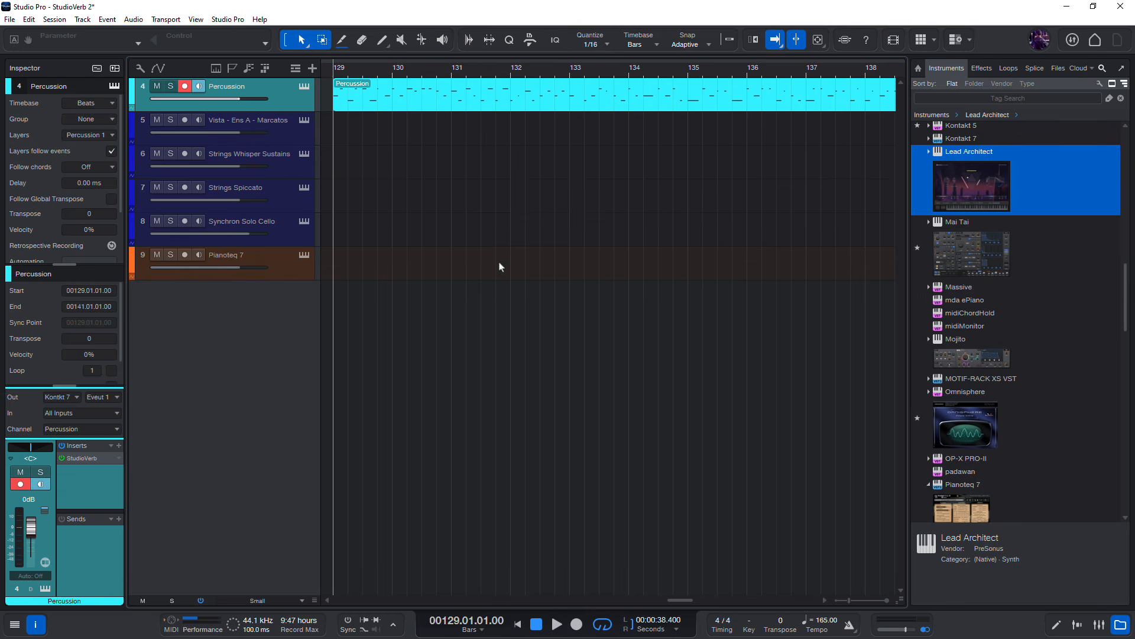
- Open the Percussion part for note editing and examine the StudioVerb drum presets around Taiko Hall
double_click(426, 102)
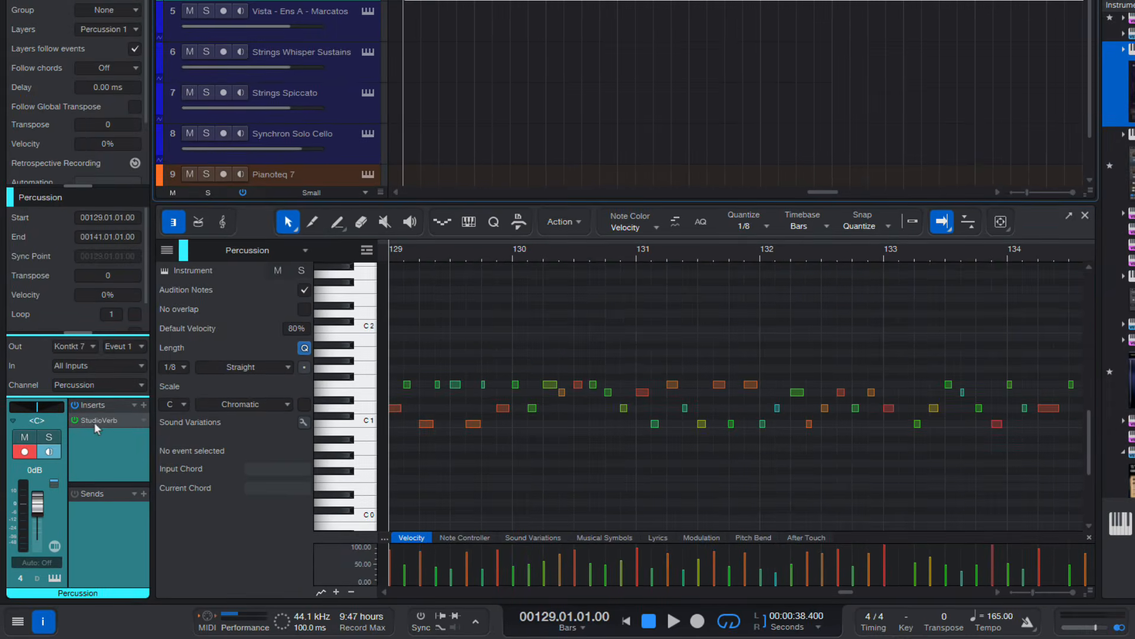
left_click(94, 422)
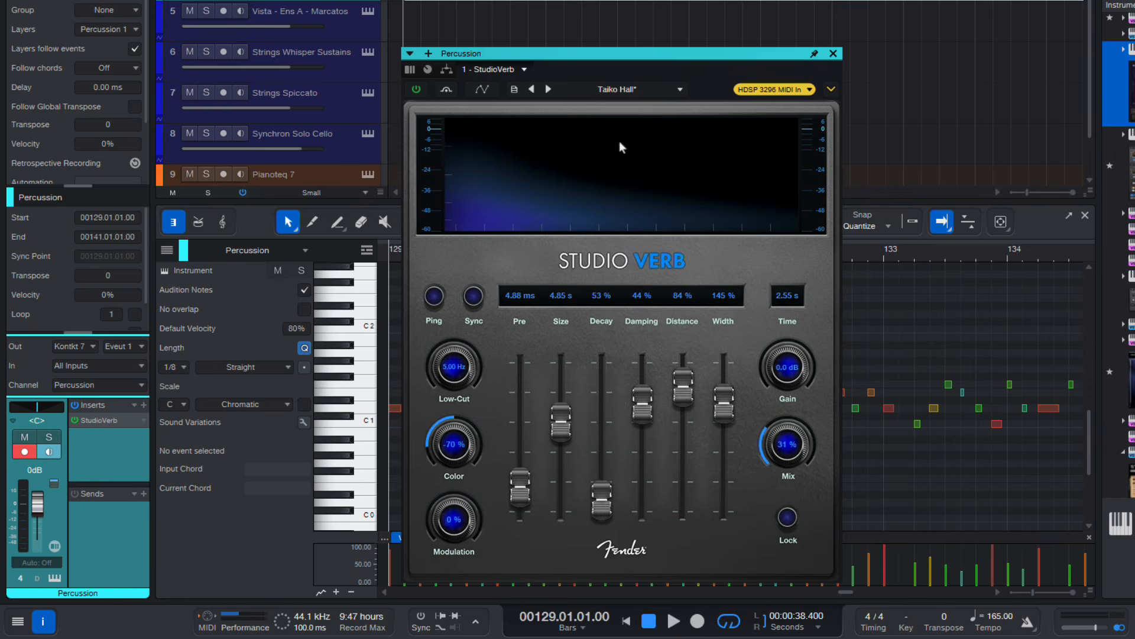
left_click(609, 87)
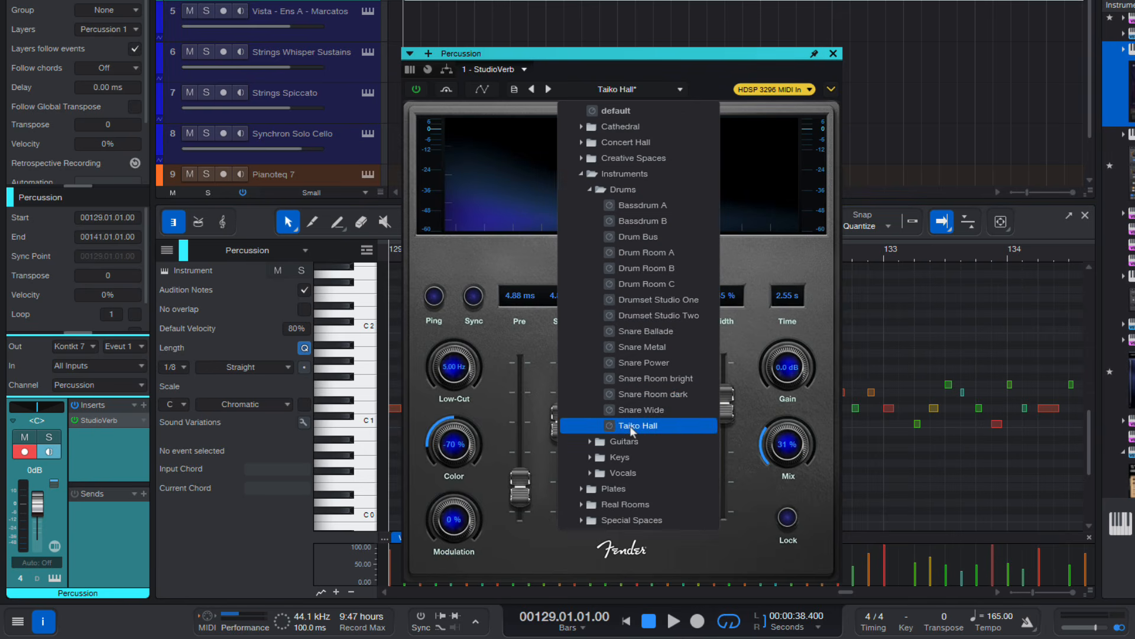
left_click(755, 257)
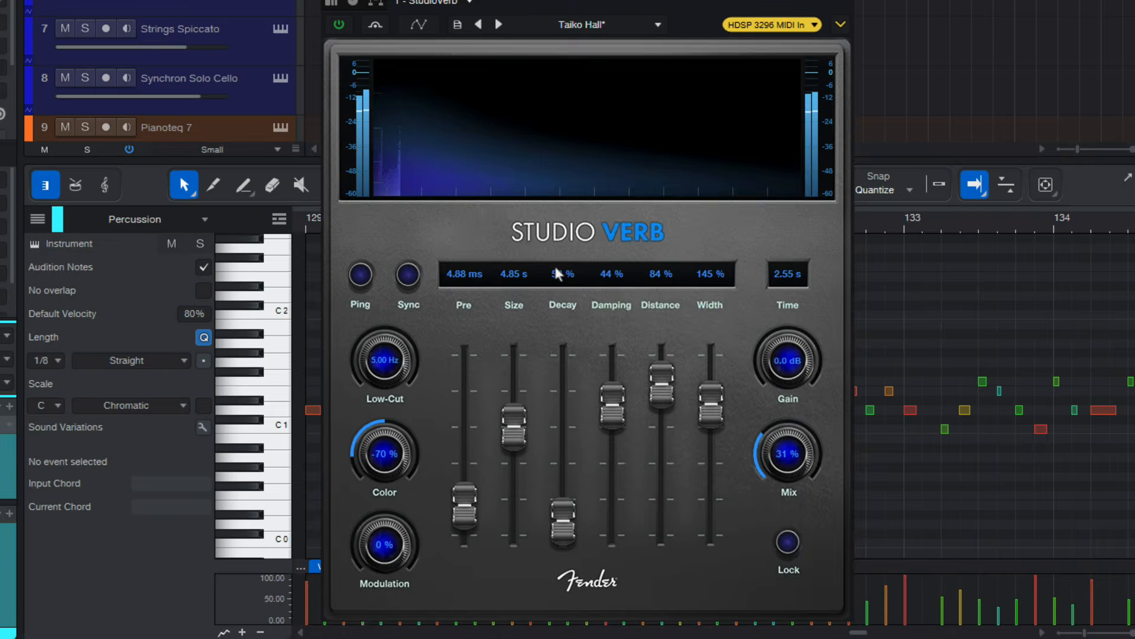
- Adjust Percussion's StudioVerb during playback: Size 9.37 s, Distance 62%, Damping 0%, Low-Cut 131 Hz and Color -43%
mouse_move(513, 441)
left_mouse_down()
mouse_move(512, 421)
mouse_move(508, 428)
left_mouse_up()
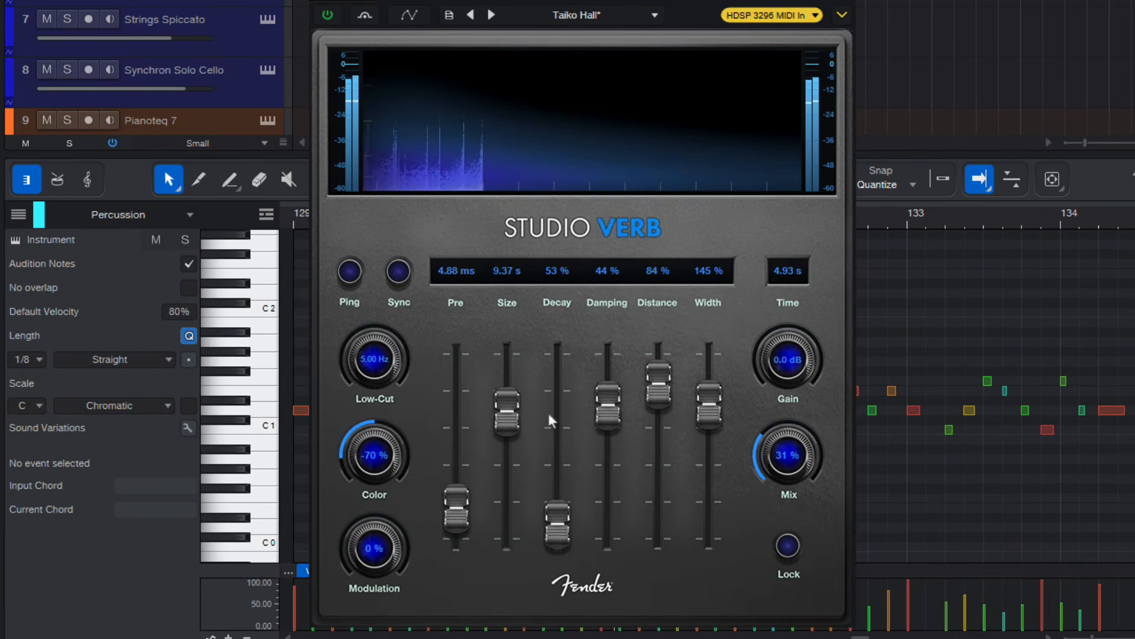
left_click_drag(661, 395, 663, 438)
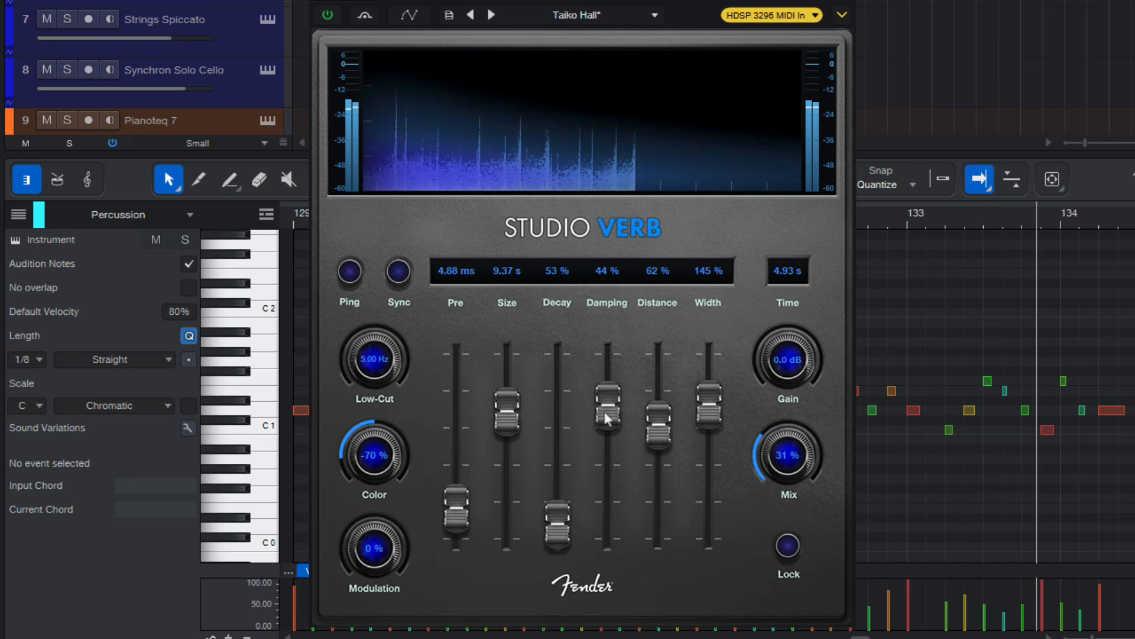
left_click_drag(607, 408, 606, 462)
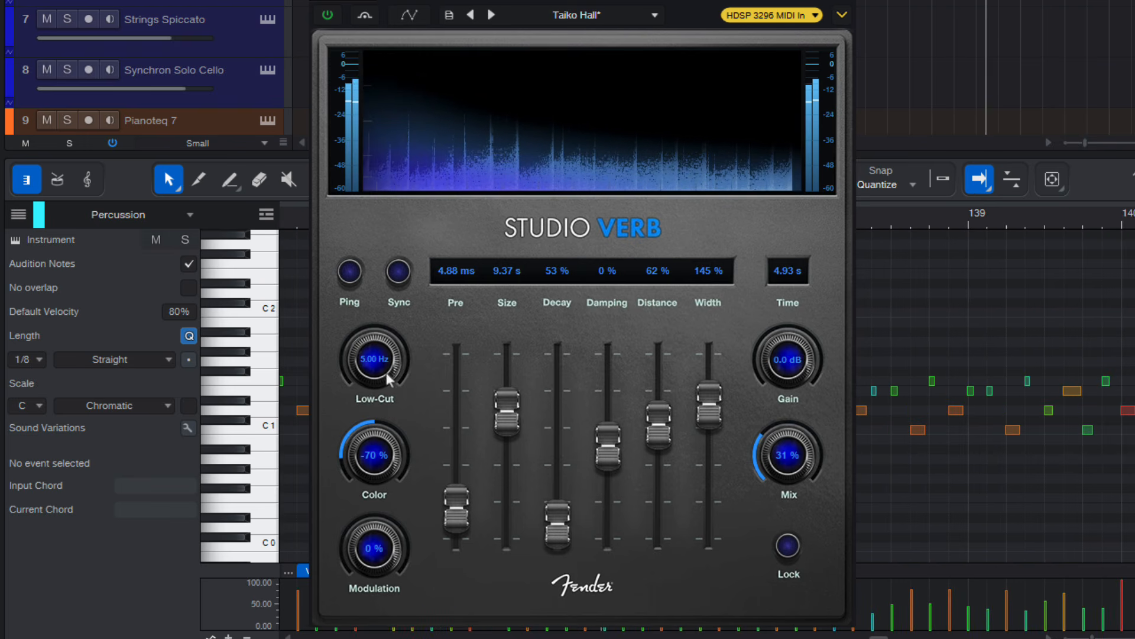
left_click_drag(386, 375, 388, 314)
left_click_drag(370, 448, 372, 429)
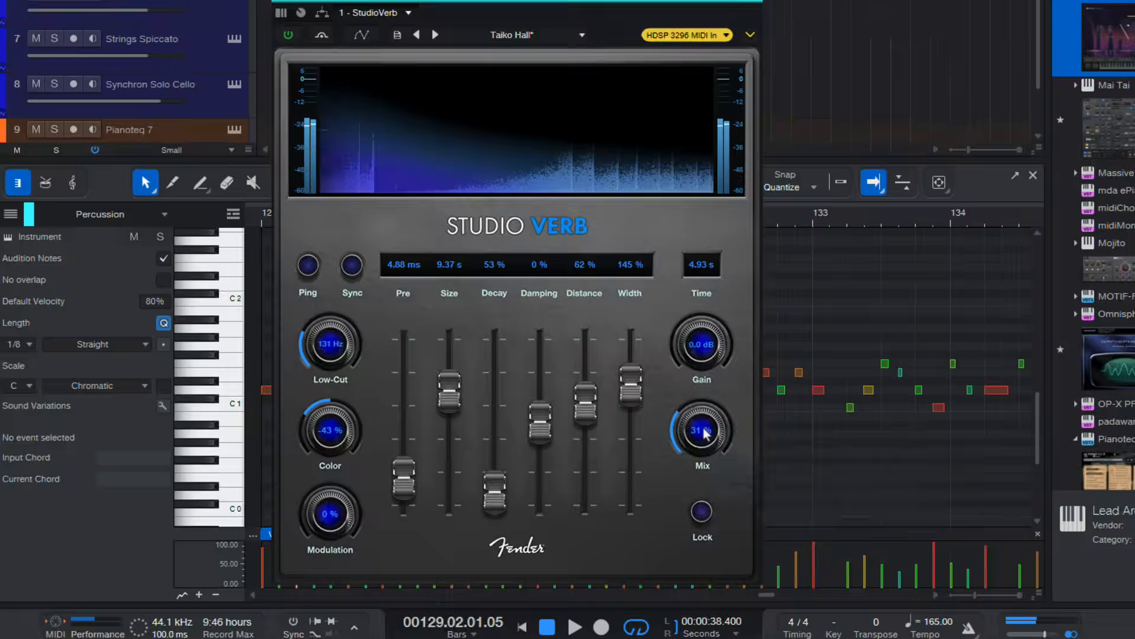
- Automate the Mix of Percussion's StudioVerb to rise to 53% at bar 132, and play it back with the plug-in showing
right_click(831, 372)
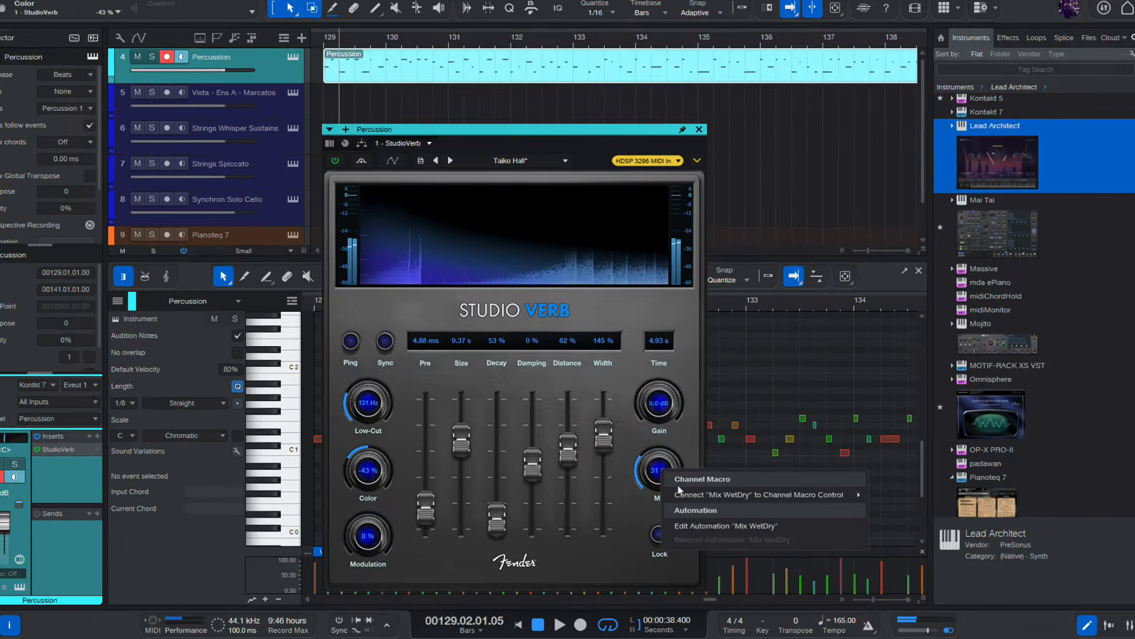
left_click(709, 526)
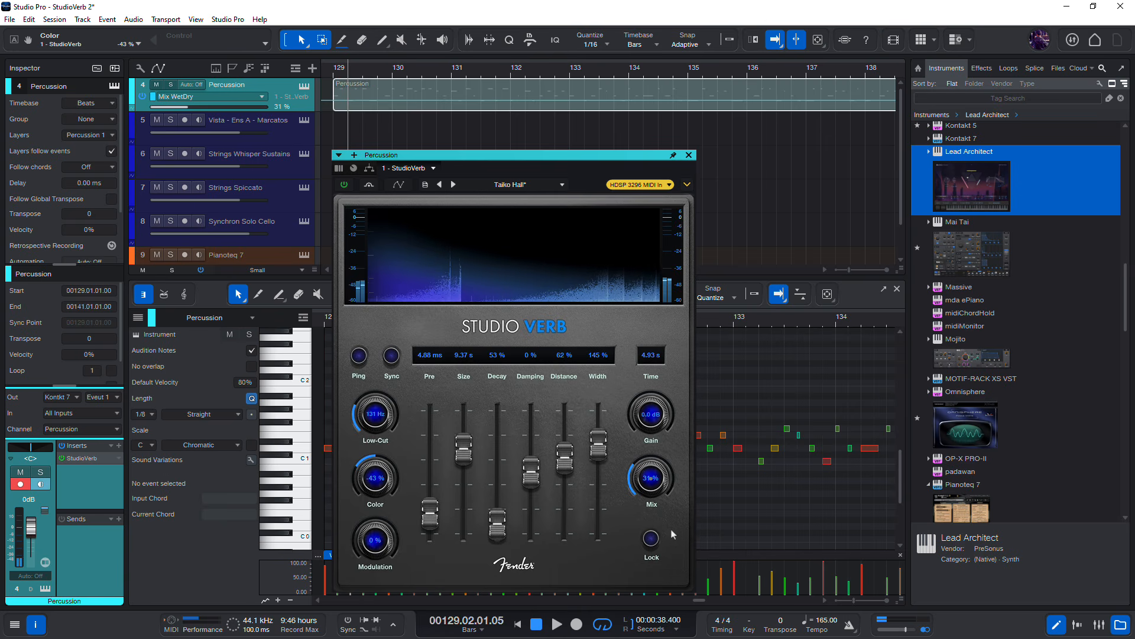
left_click(689, 156)
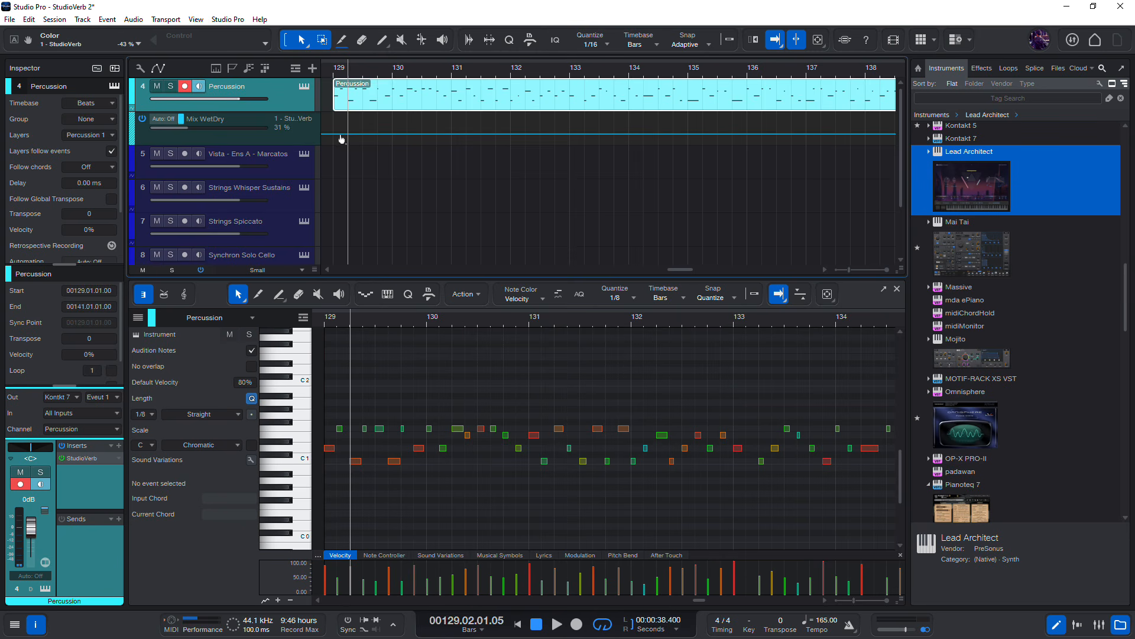
left_click_drag(341, 136, 337, 138)
left_click_drag(464, 138, 515, 127)
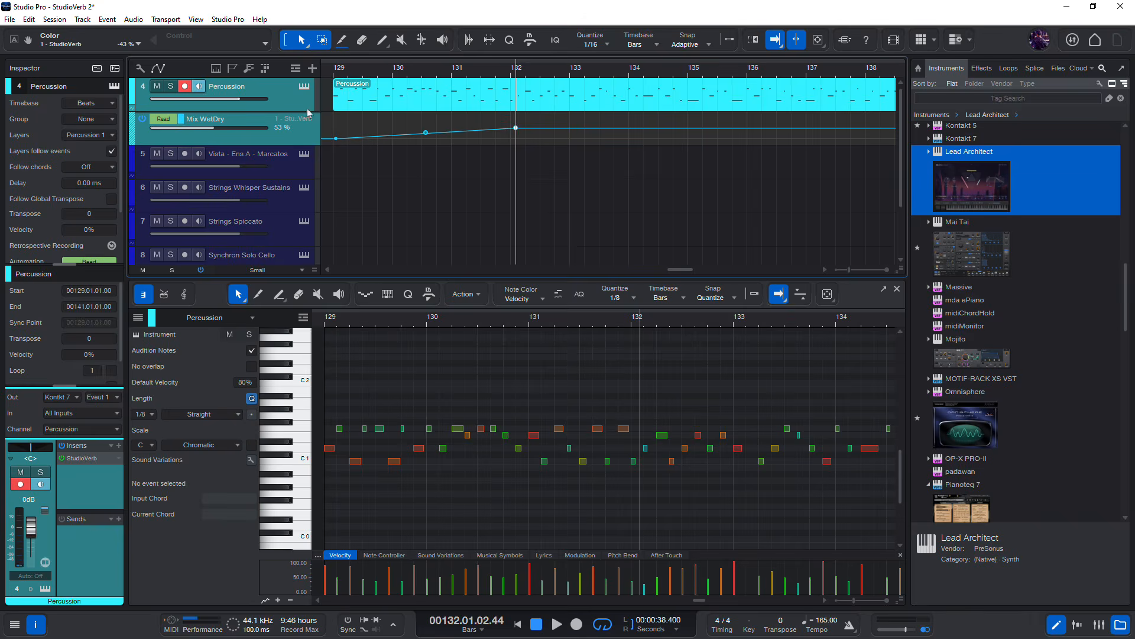
key("space")
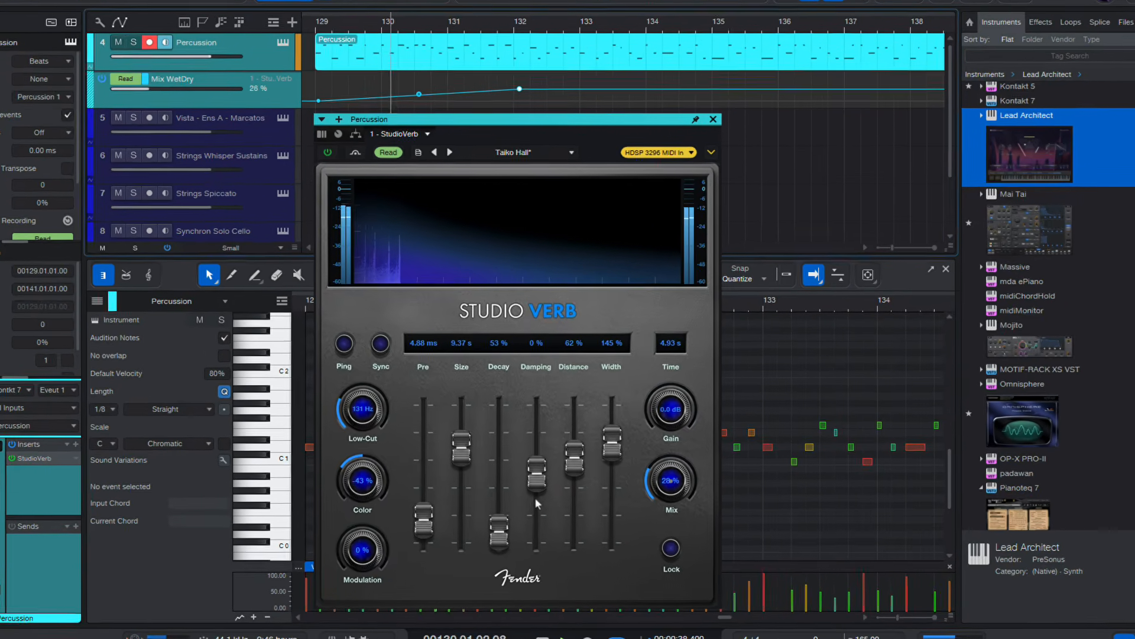
left_click_drag(538, 503, 575, 473)
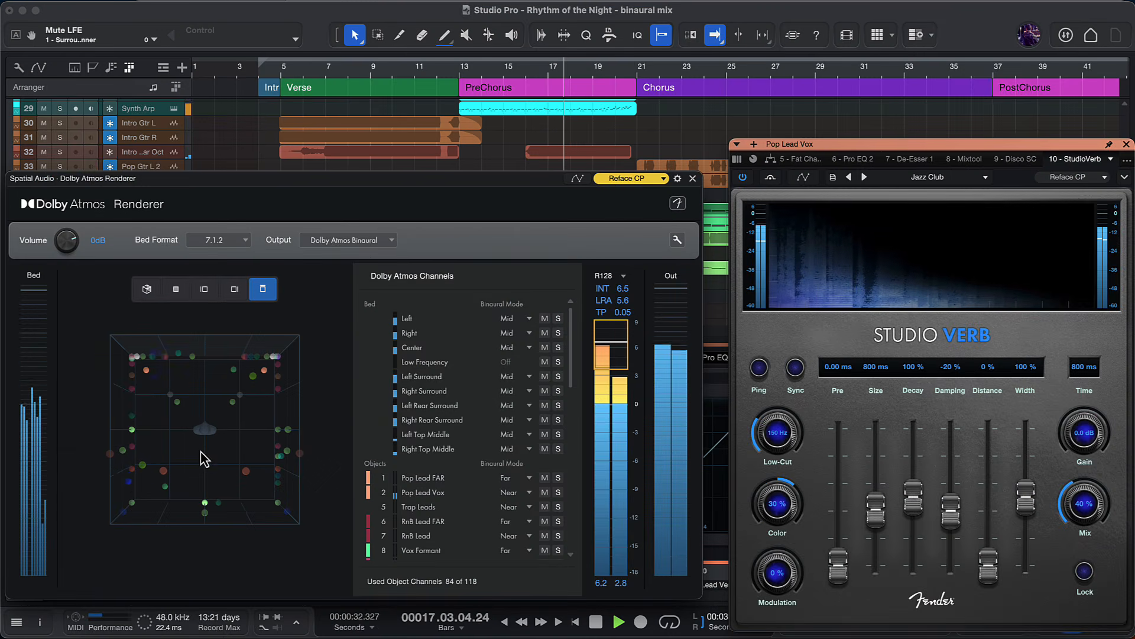
- Show the Dolby Atmos Renderer's room in 3D and move Mai Tai 2's sound behind the listener in the Object Panner
left_click(148, 291)
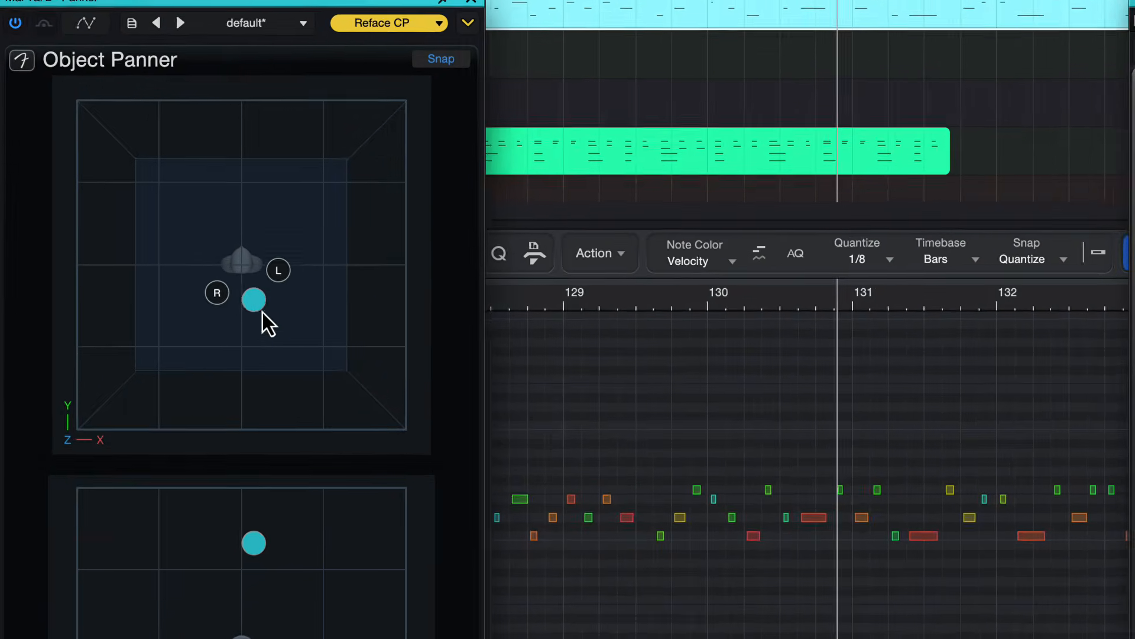
left_click_drag(218, 320, 244, 349)
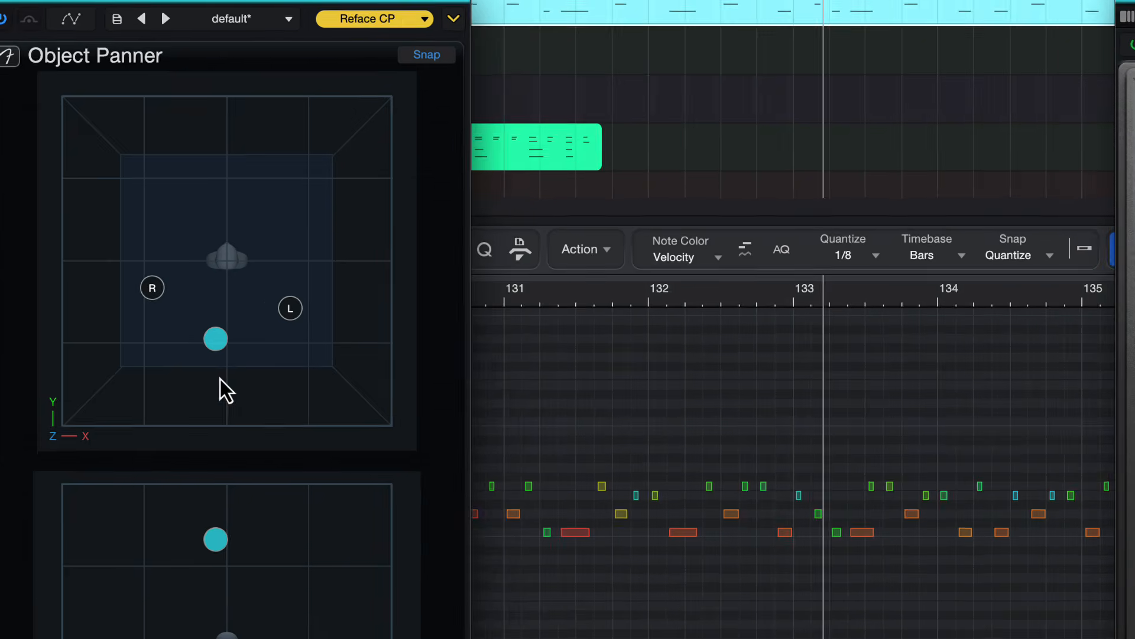
left_click_drag(242, 556, 253, 545)
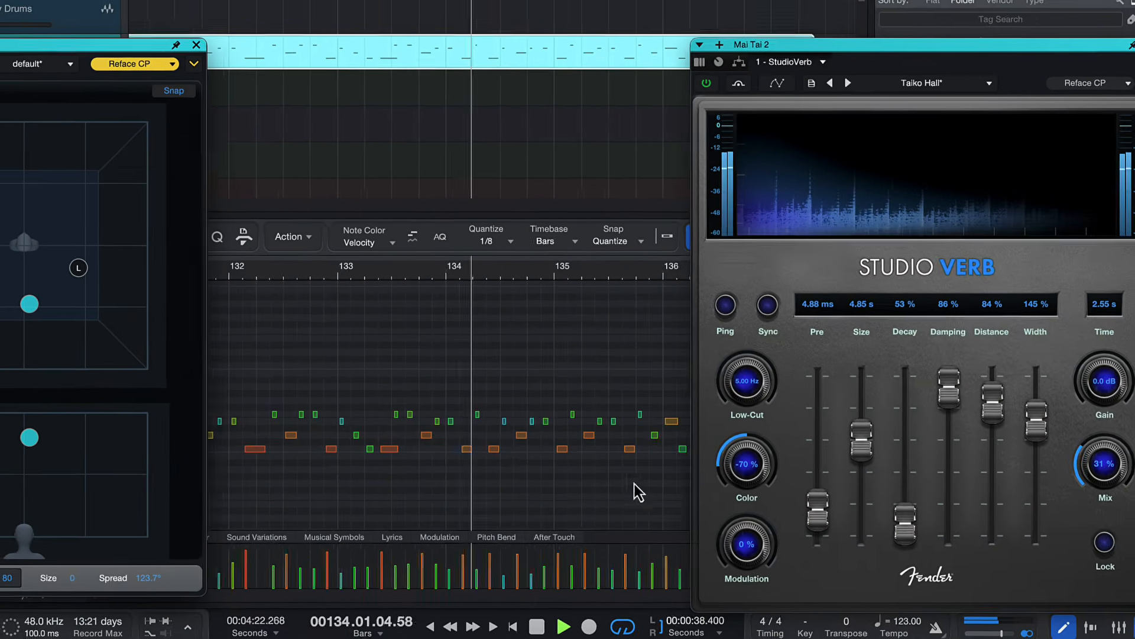
- Move Mai Tai 2's stereo sources around the listener in the Surround Panner during playback
mouse_move(838, 449)
left_mouse_down()
mouse_move(844, 431)
mouse_move(846, 452)
left_mouse_up()
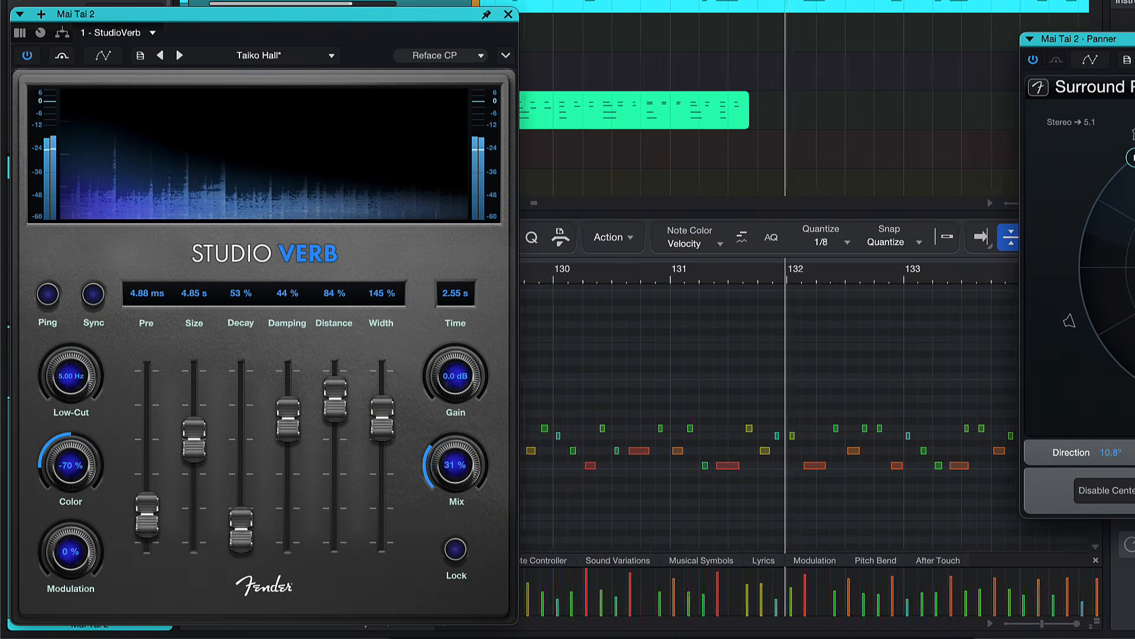
left_click_drag(1107, 162, 1108, 195)
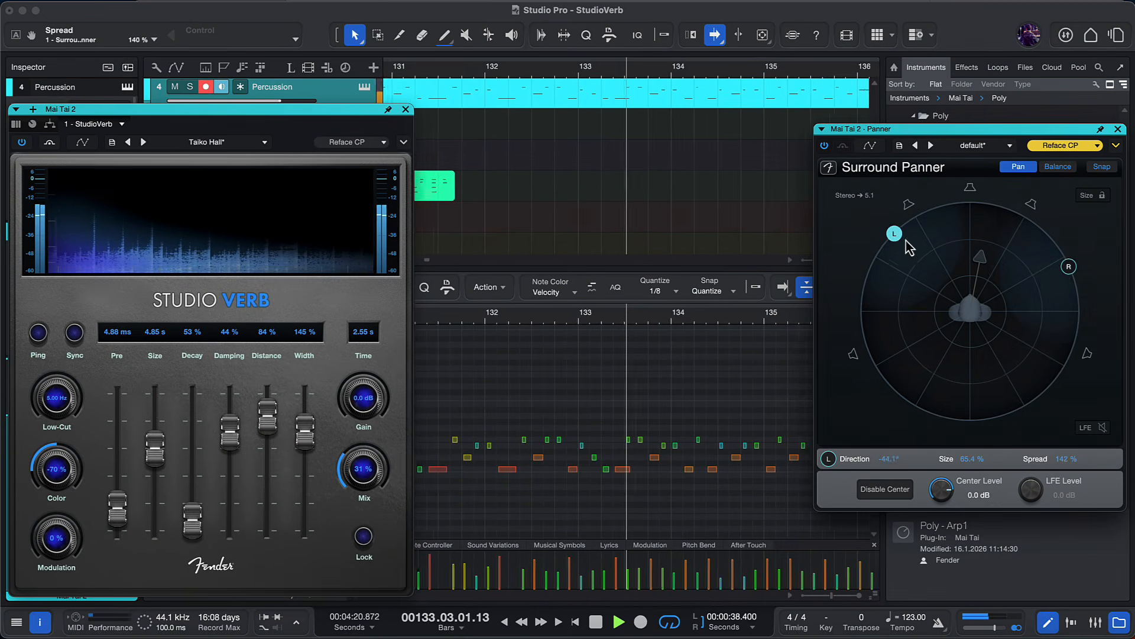
left_click_drag(970, 259, 940, 269)
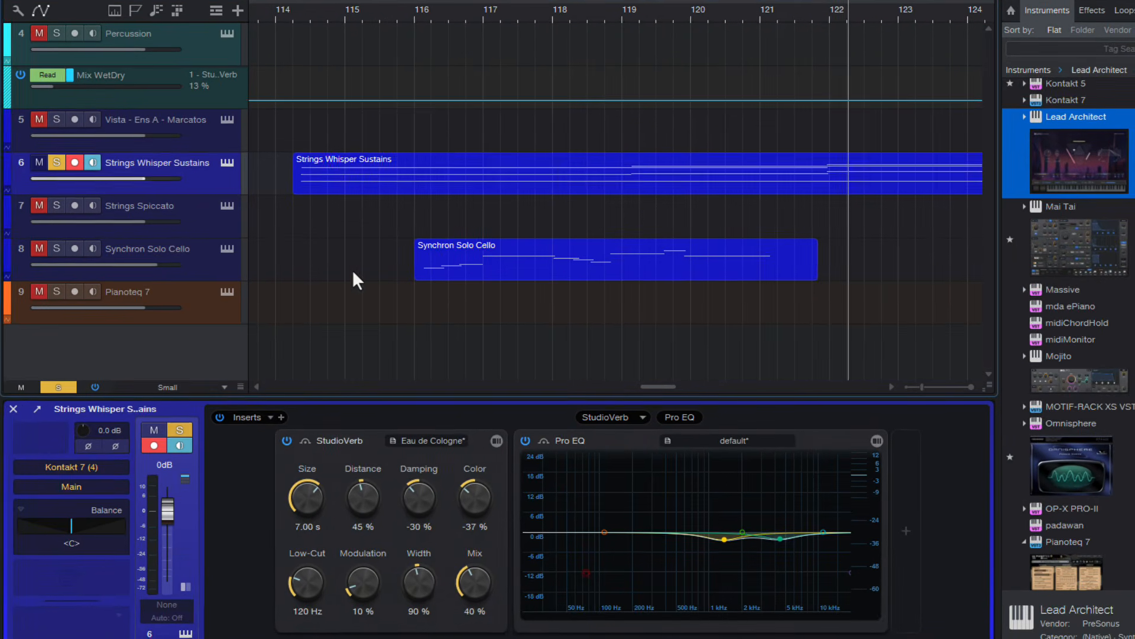
- Audition Strings Whisper Sustains from bar 114 with its inserts bypassed, and again with them enabled
left_click(283, 11)
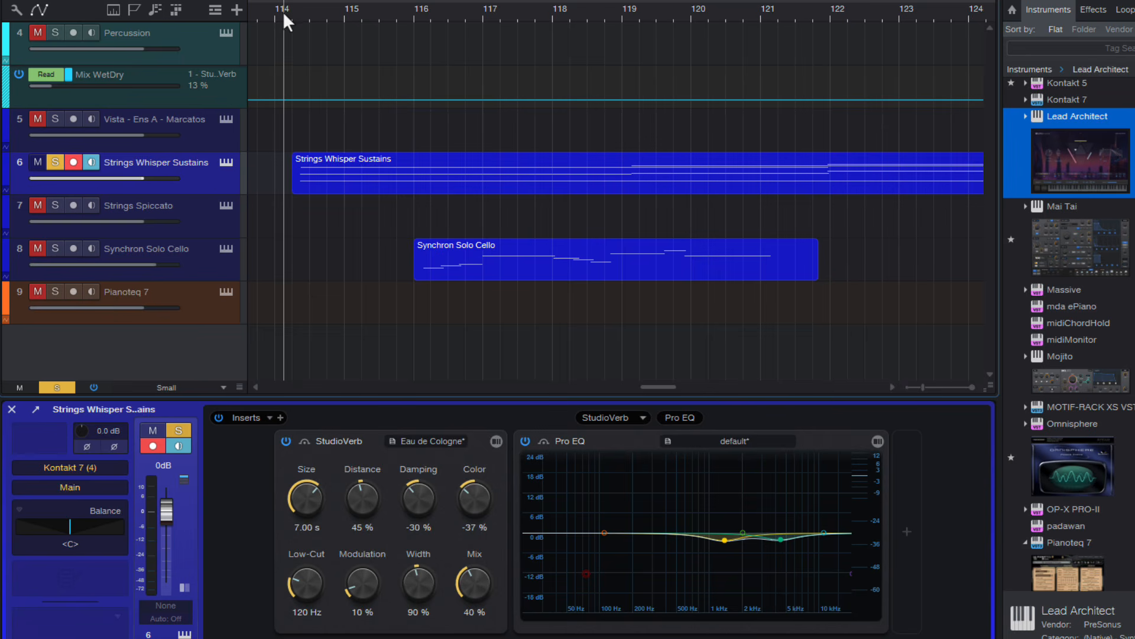
left_click(218, 416)
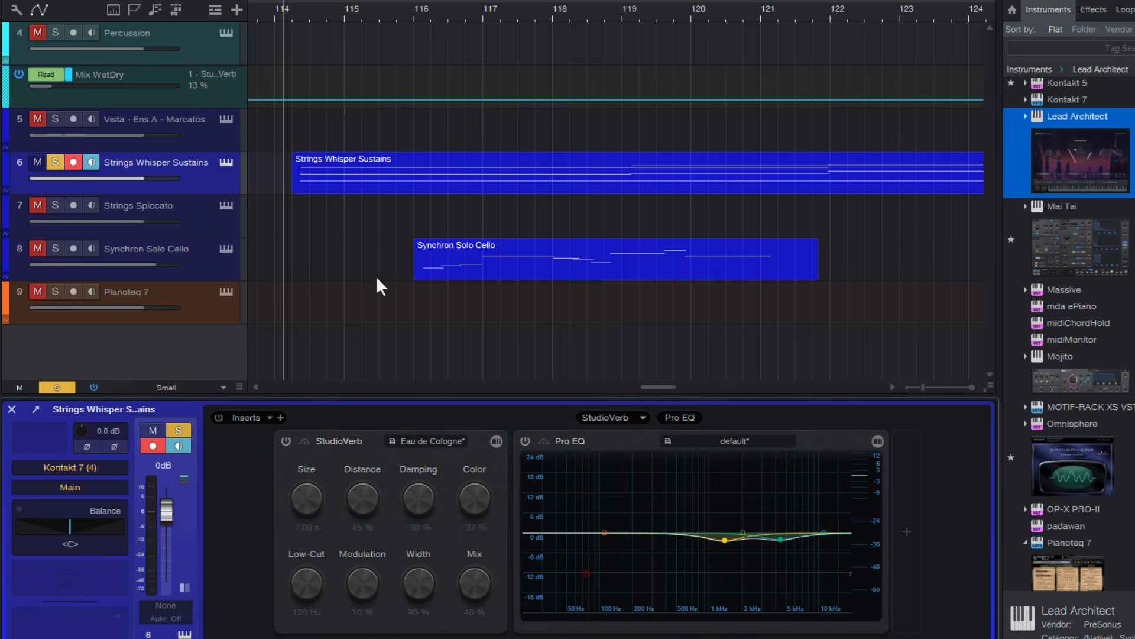
key("space")
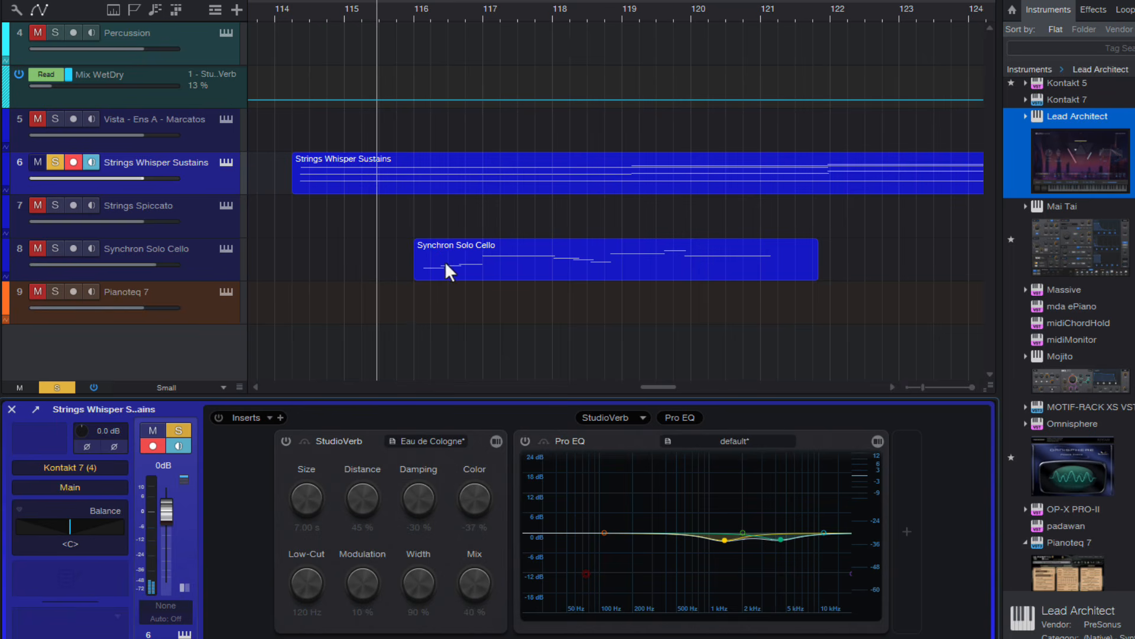
left_click(219, 418)
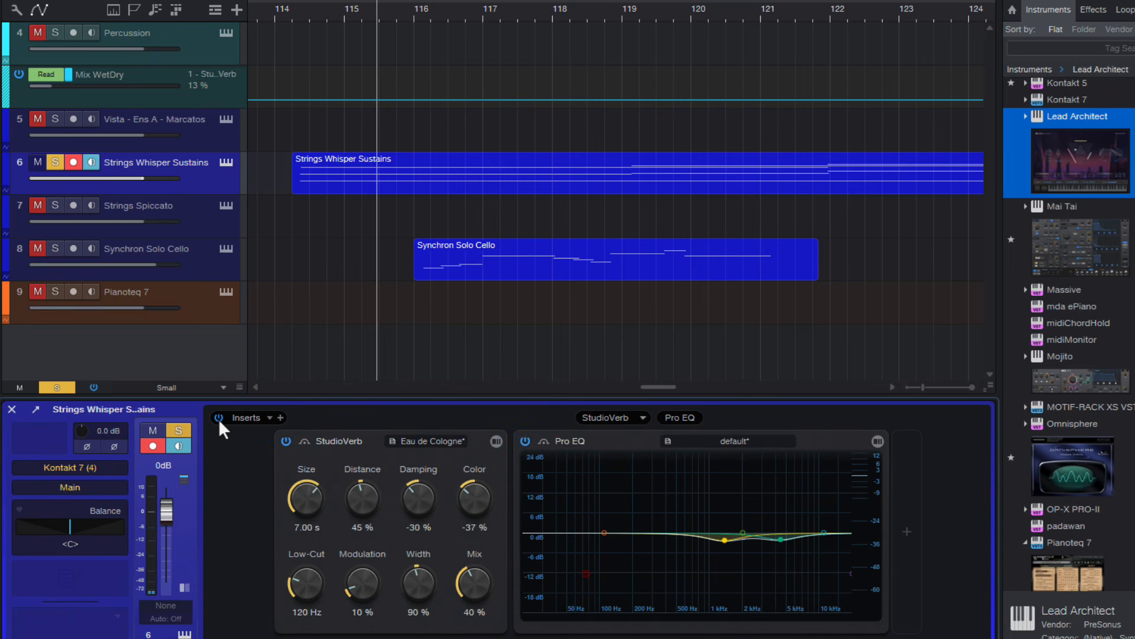
key("space")
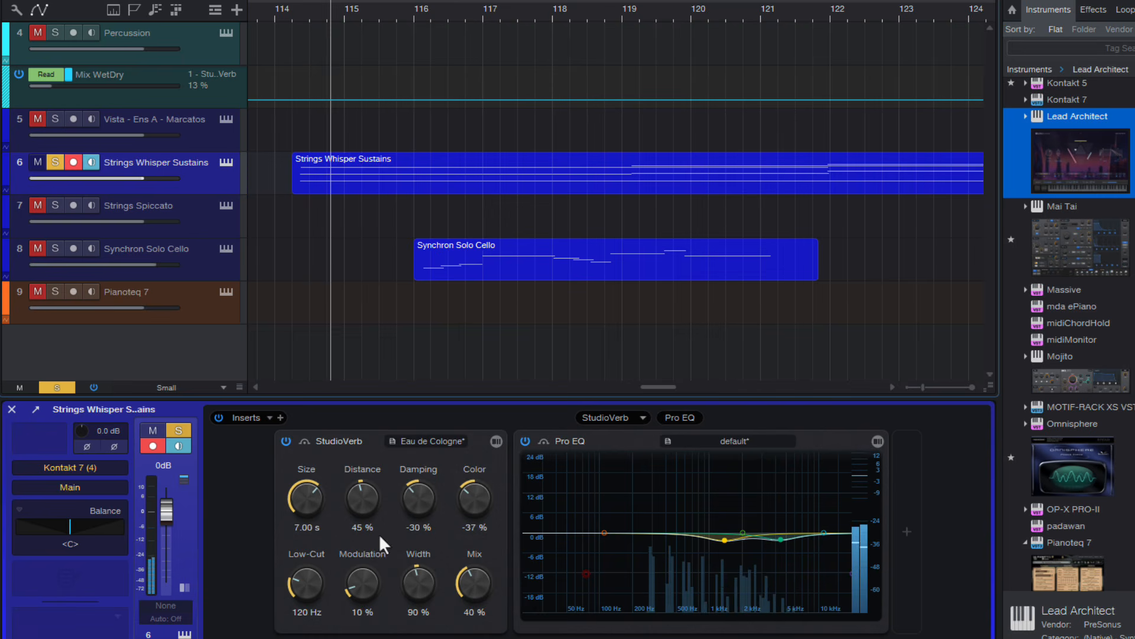
- Set StudioVerb's Mix to 56% and Width to 145% on Strings Whisper Sustains, and close its full plug-in window
left_click_drag(467, 590, 473, 572)
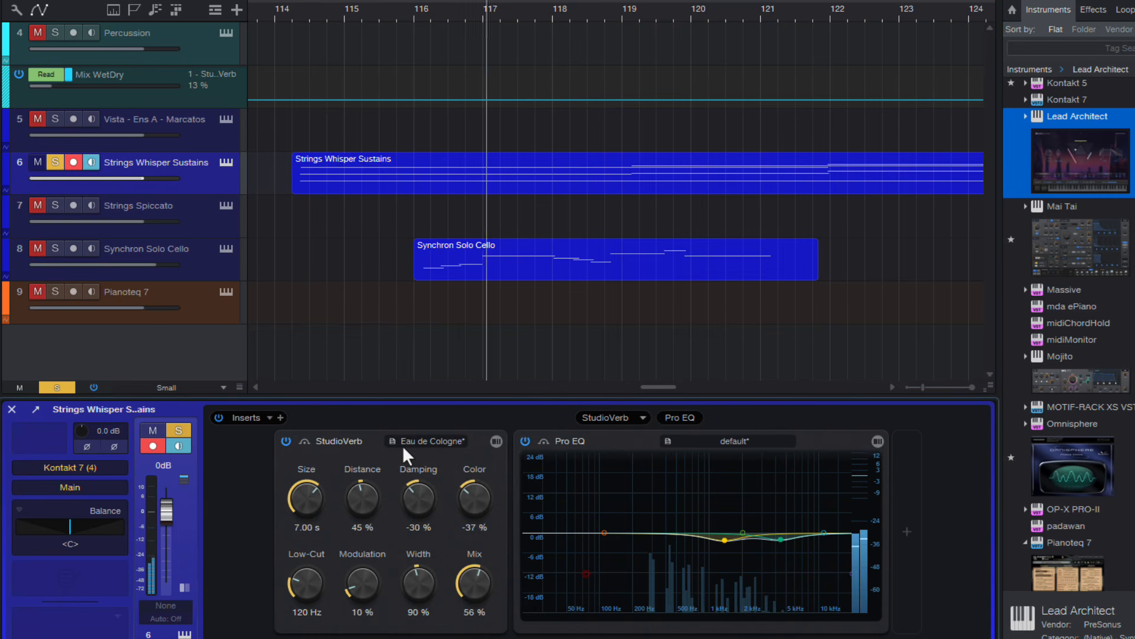
left_click(338, 442)
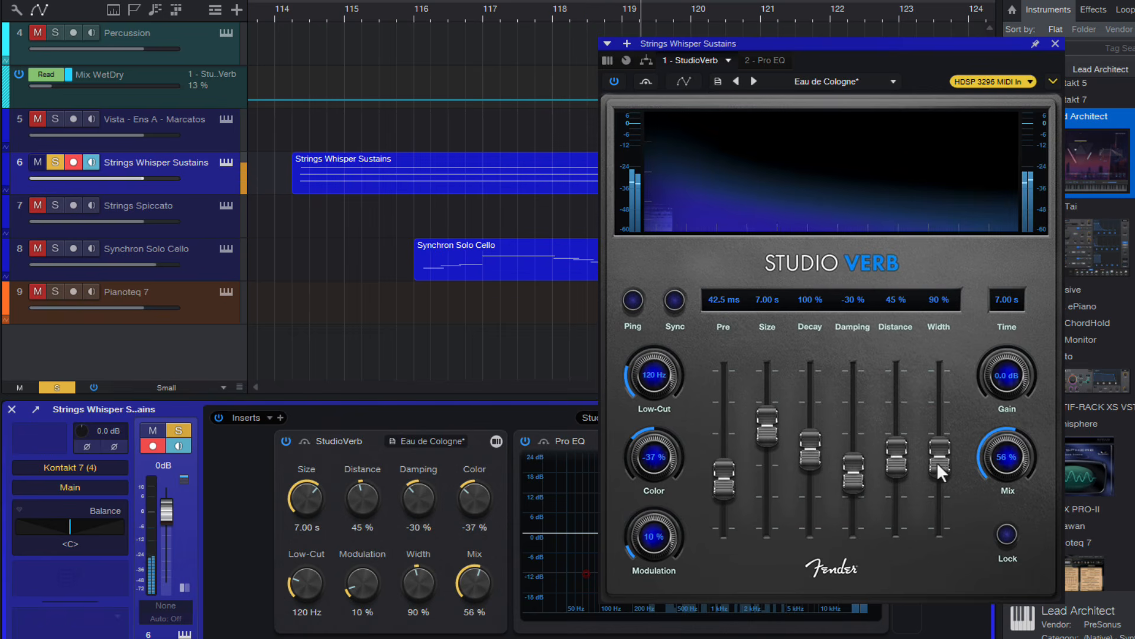
left_click_drag(937, 462, 945, 419)
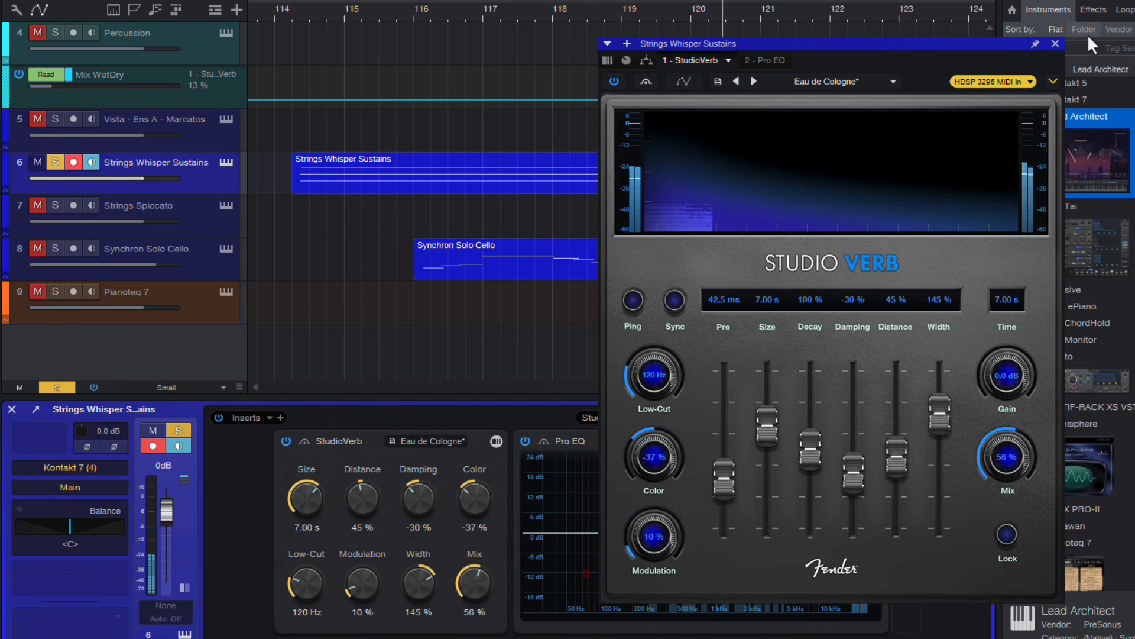
left_click(1056, 43)
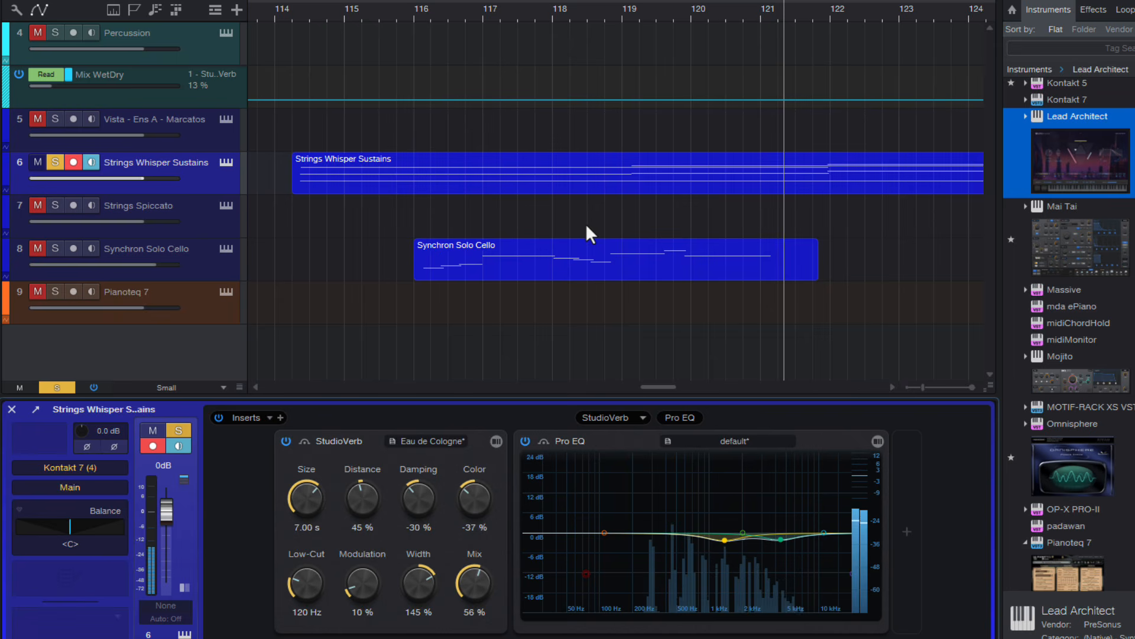
- Solo Synchron Solo Cello, bypass its StudioVerb and play the dry cello from bar 116
left_click(218, 253)
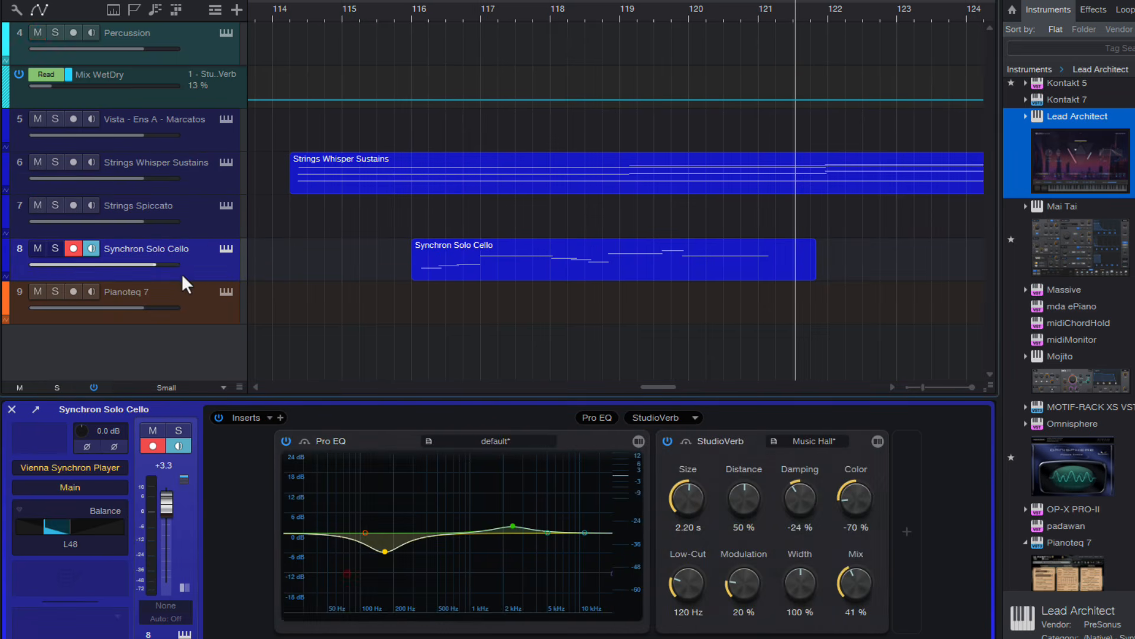
left_click(55, 248)
left_click(667, 441)
left_click(413, 10)
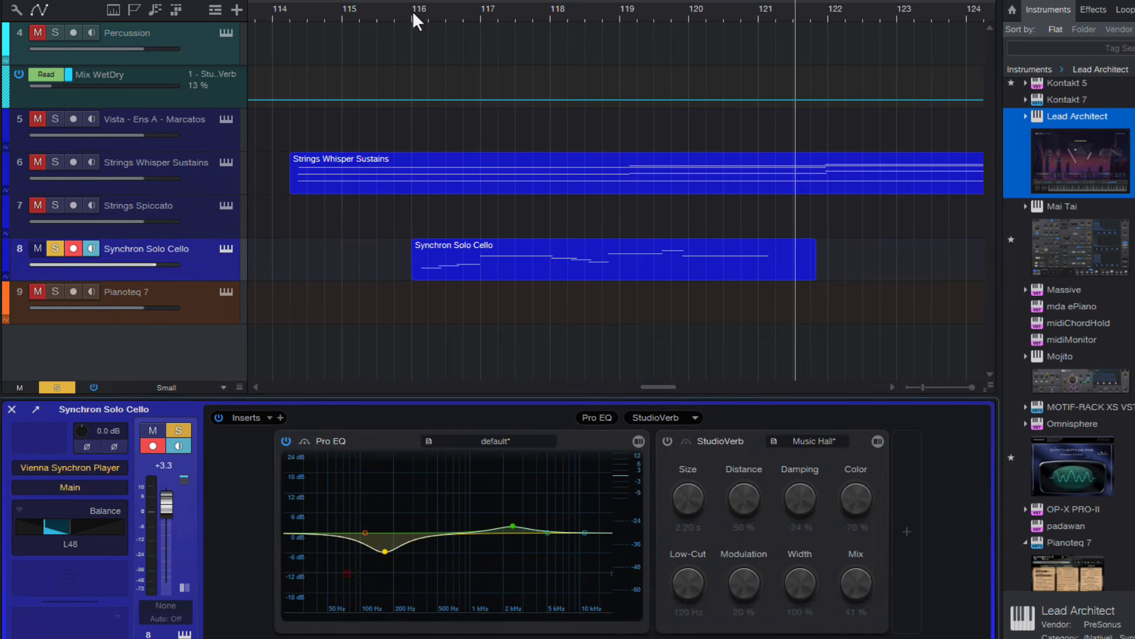
key("space")
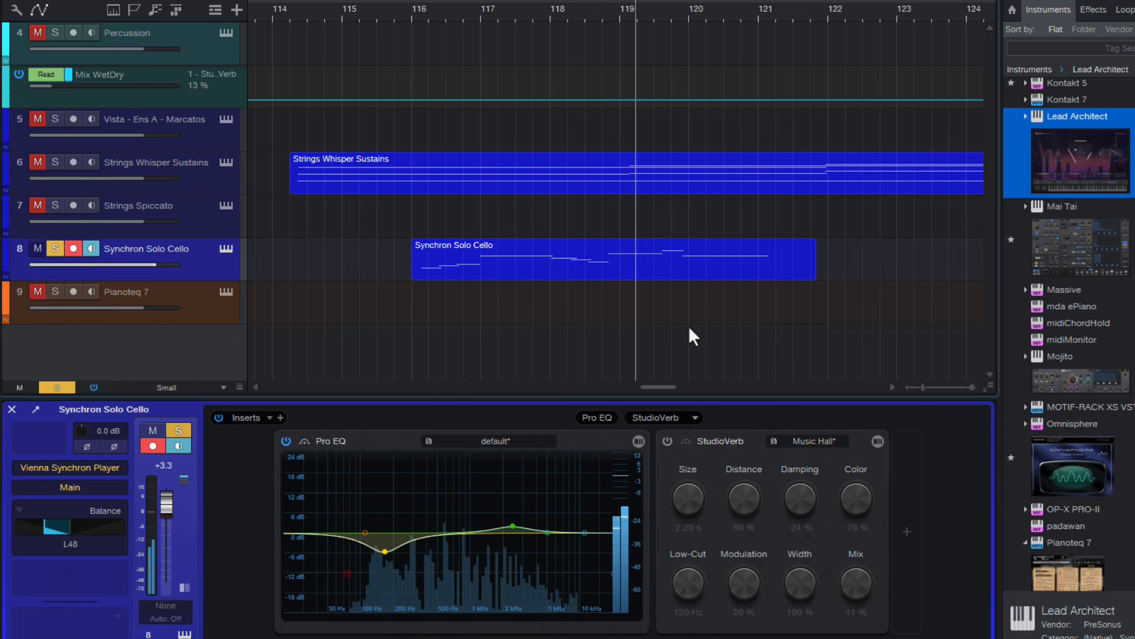
- Re-enable StudioVerb on Synchron Solo Cello, play it from bar 116 and set its Mix to 50%
left_click(667, 442)
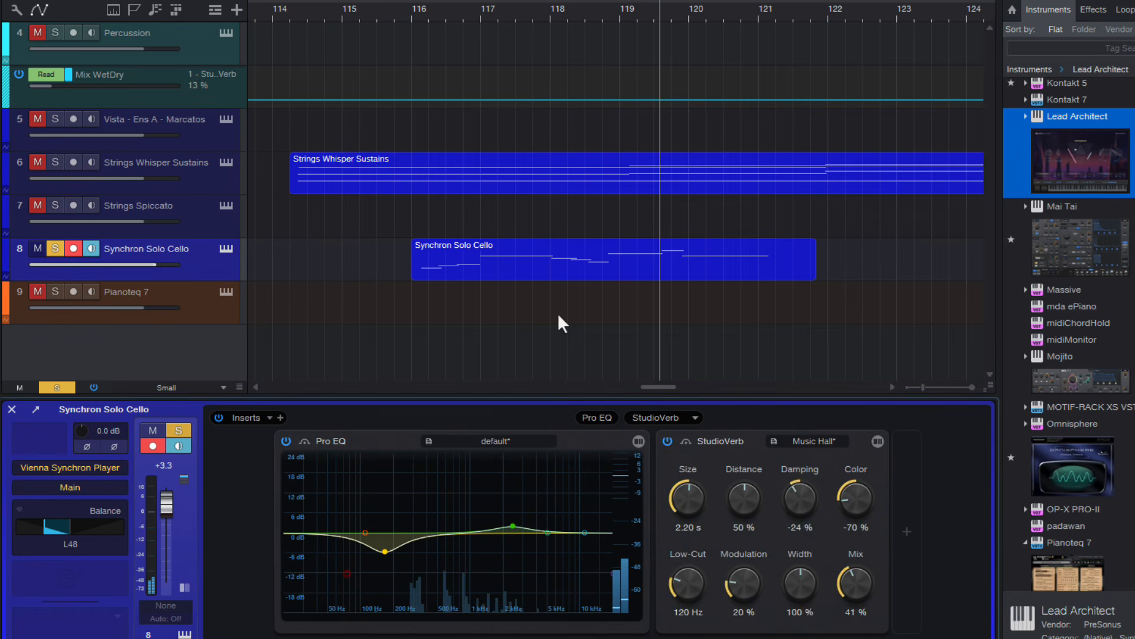
left_click(412, 11)
key("space")
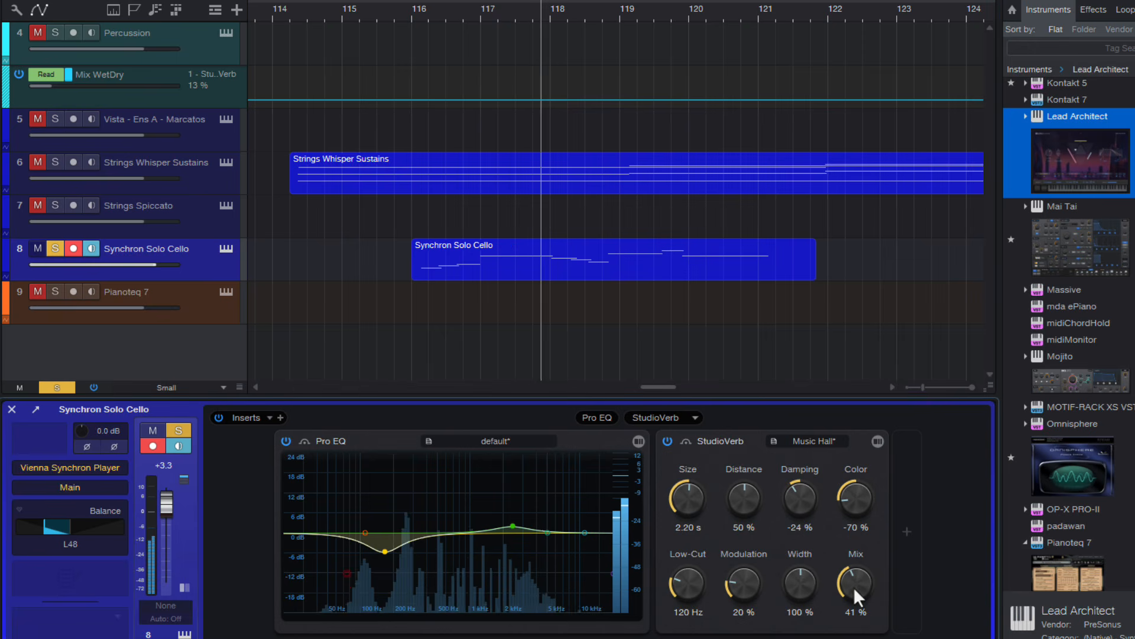
left_click_drag(853, 587, 853, 566)
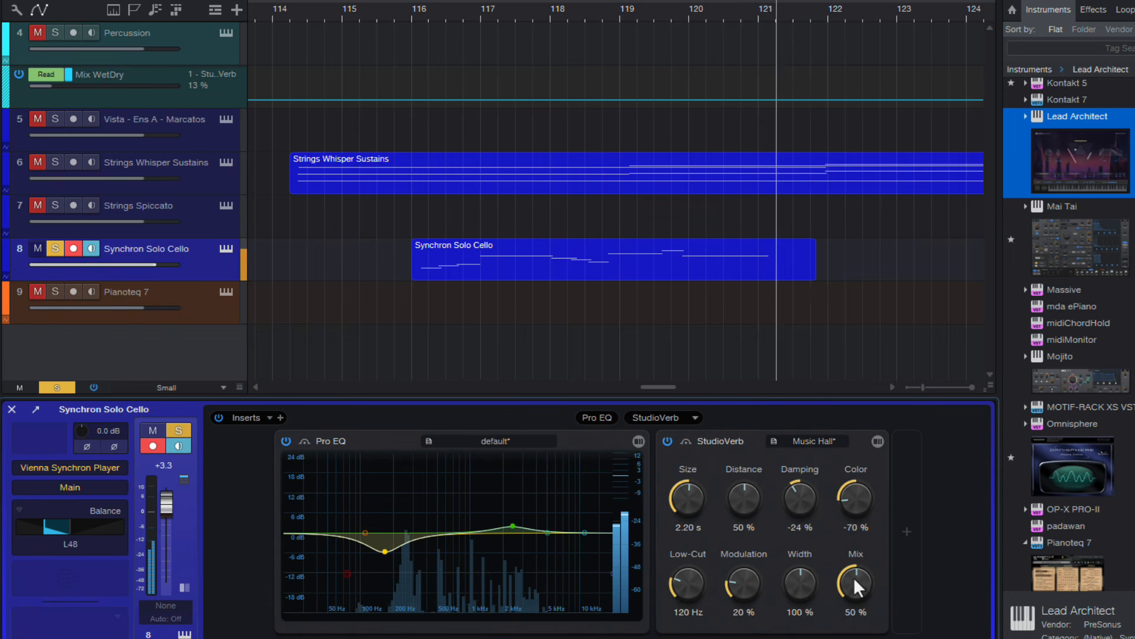
- Set StudioVerb's Mix to 40% on Synchron Solo Cello and open its full plug-in window
left_click_drag(855, 576, 852, 586)
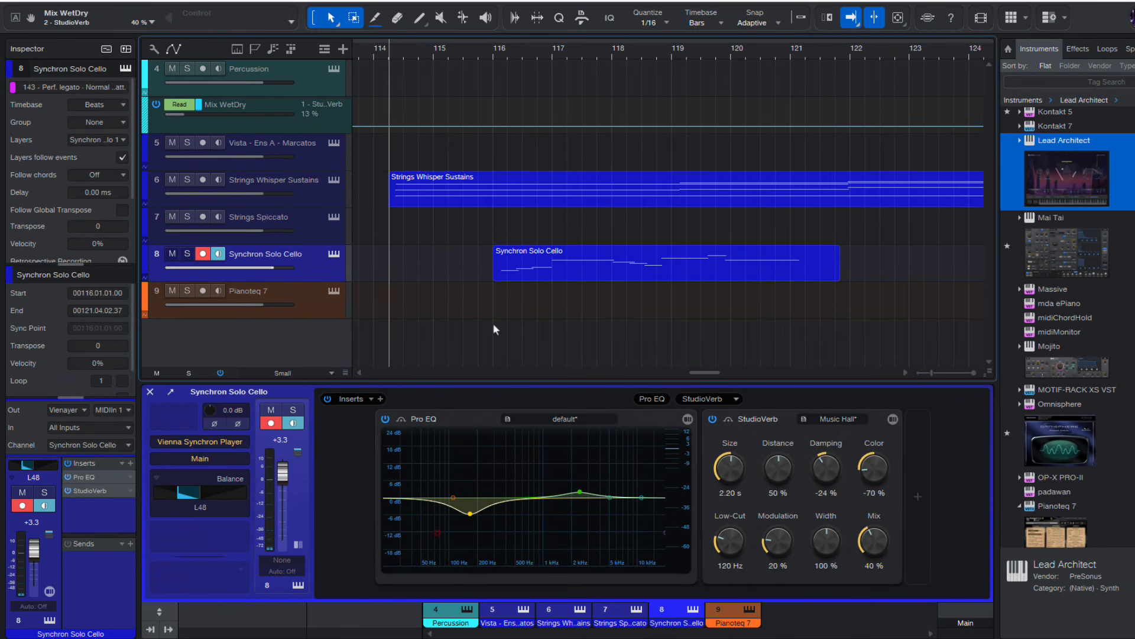
double_click(96, 495)
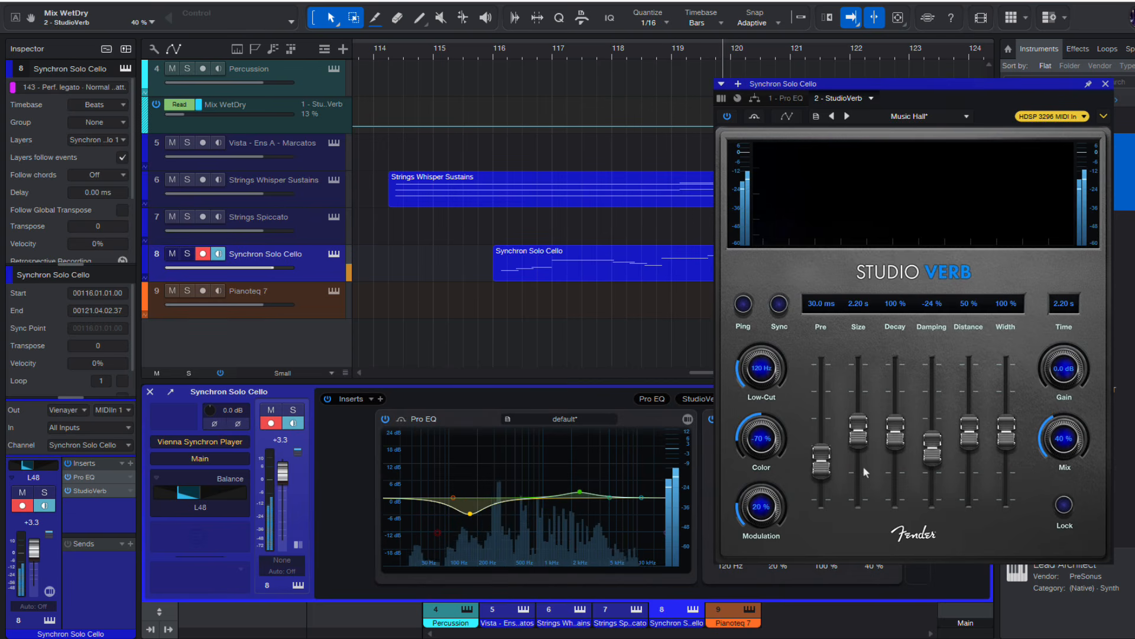
key("f")
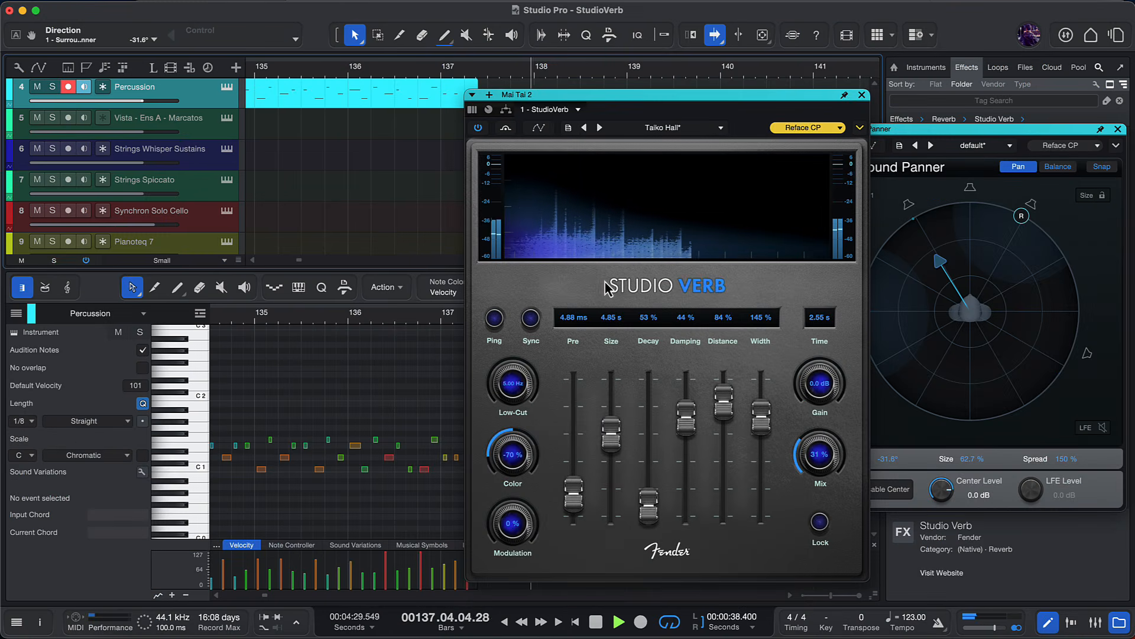
- Stop playback, try StudioVerb's Damping at 0% on the Mai Tai 2 channel's Taiko Hall preset, and raise it to 86%
key("space")
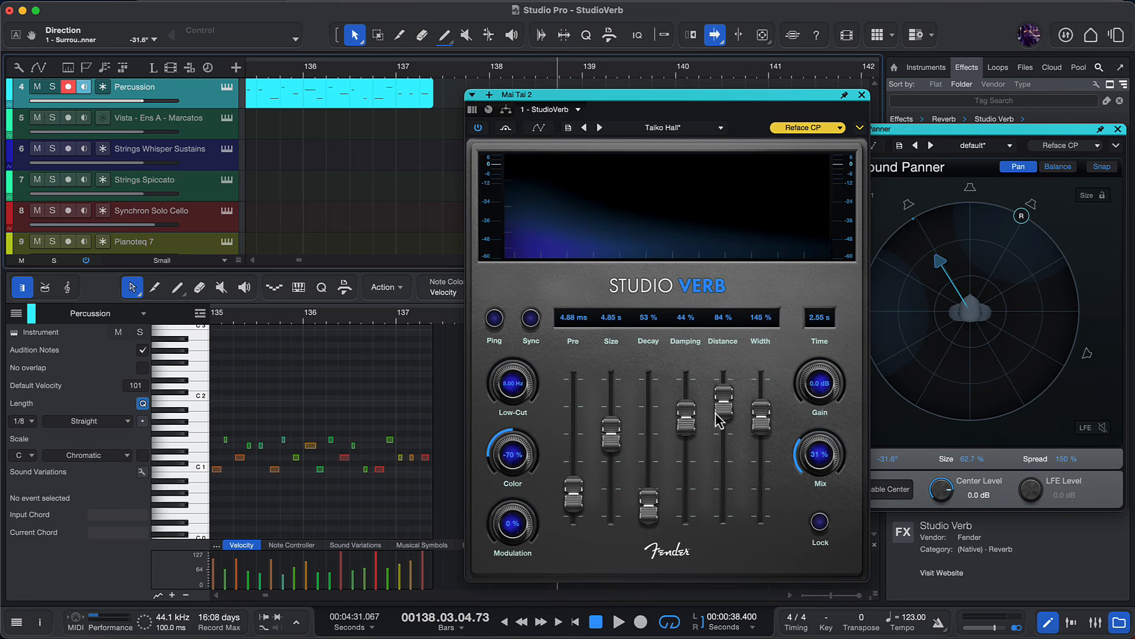
left_click_drag(686, 421, 580, 489)
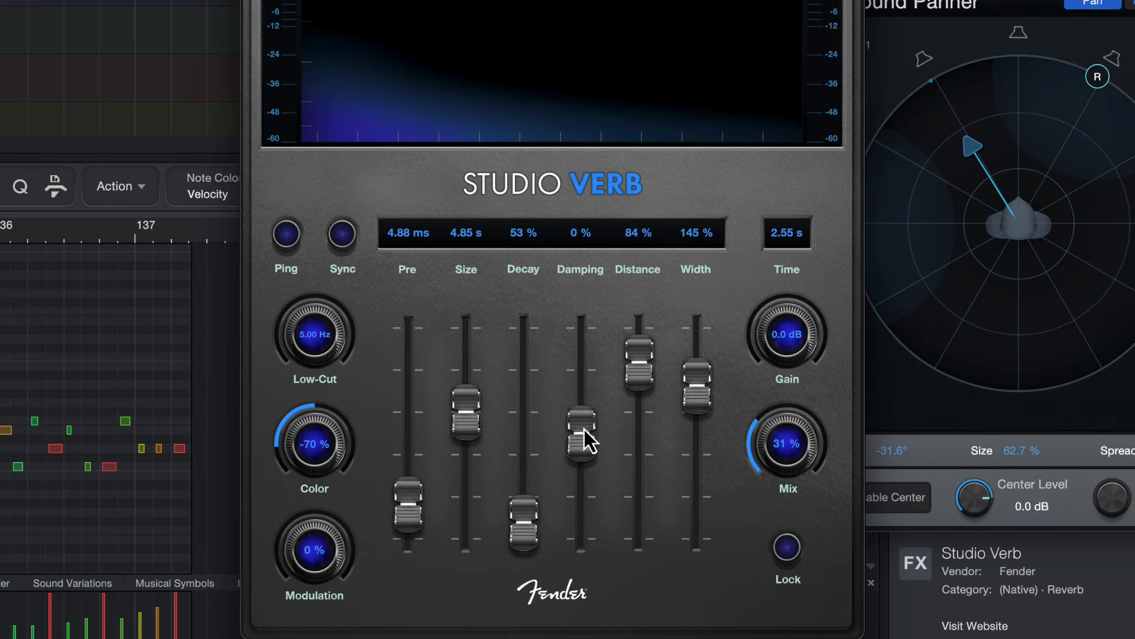
left_click_drag(588, 440, 588, 417)
left_click_drag(583, 357, 584, 346)
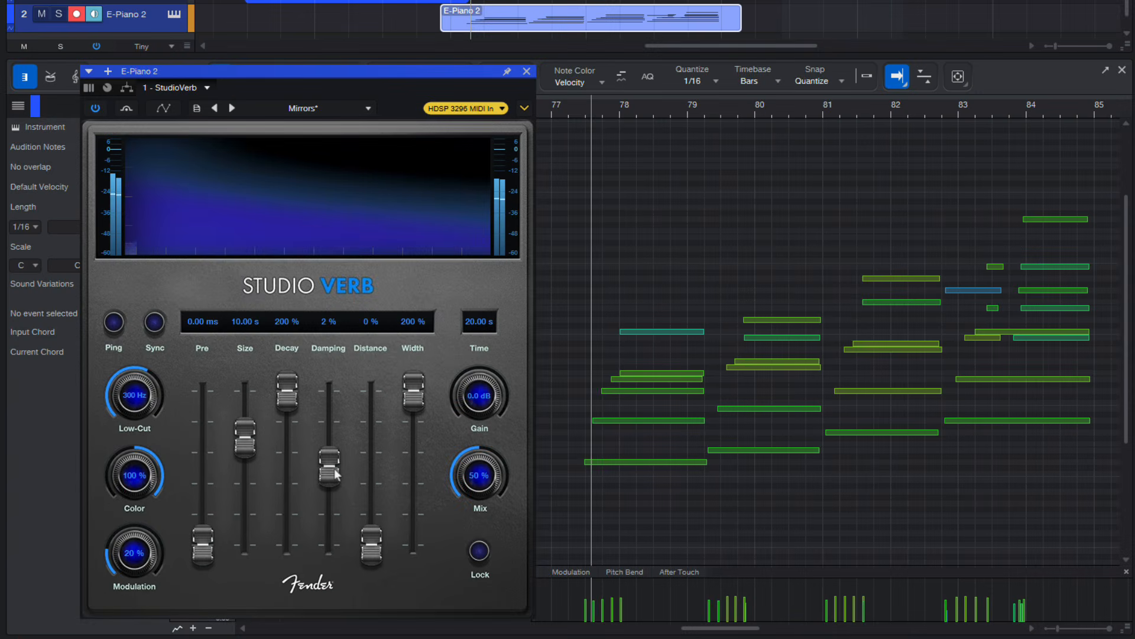
- Raise StudioVerb's Damping to 76% on E-Piano 2 during playback and lower it slightly again
left_click_drag(331, 471, 342, 420)
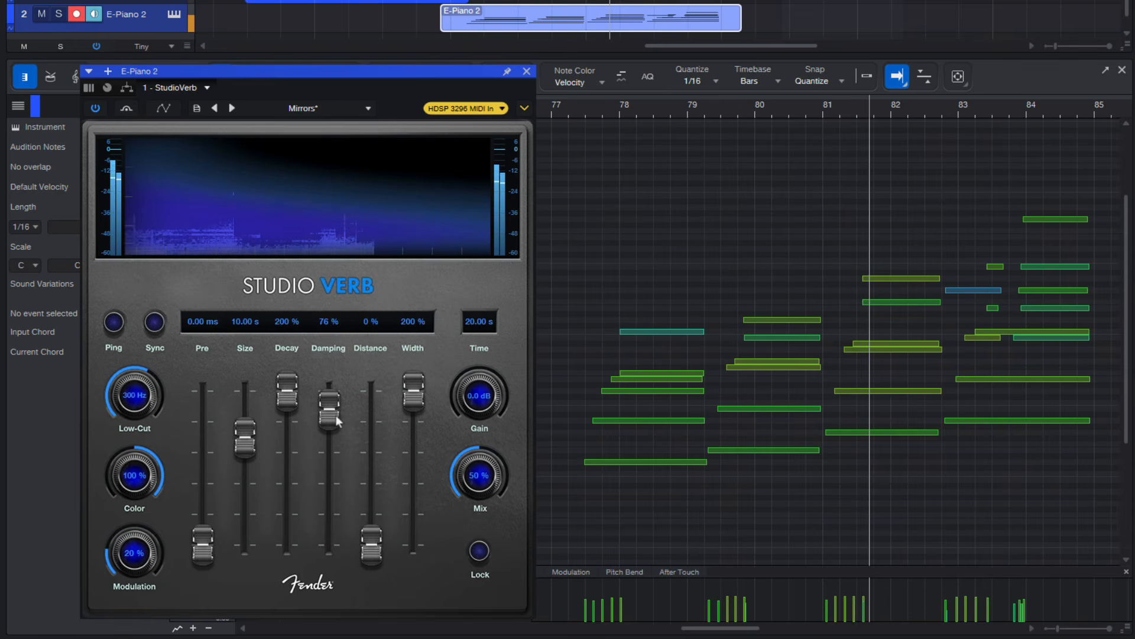
mouse_move(337, 419)
left_mouse_down()
mouse_move(335, 504)
mouse_move(335, 433)
left_mouse_up()
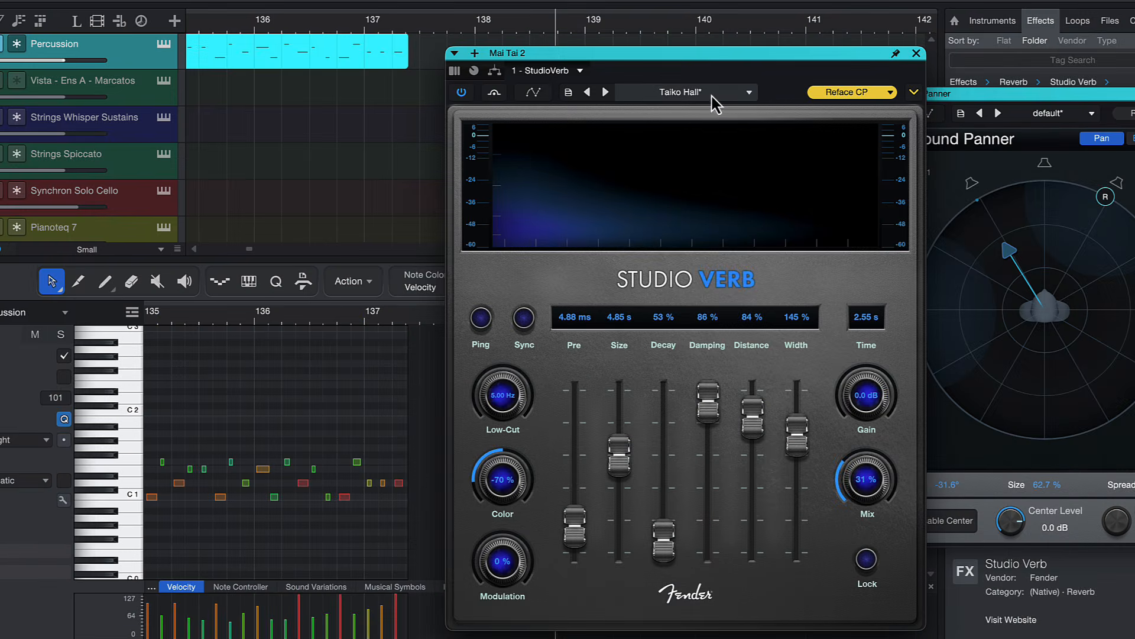
- Browse the Creative Spaces and Special Spaces folders in the StudioVerb preset list of the Mai Tai 2 channel
left_click(712, 95)
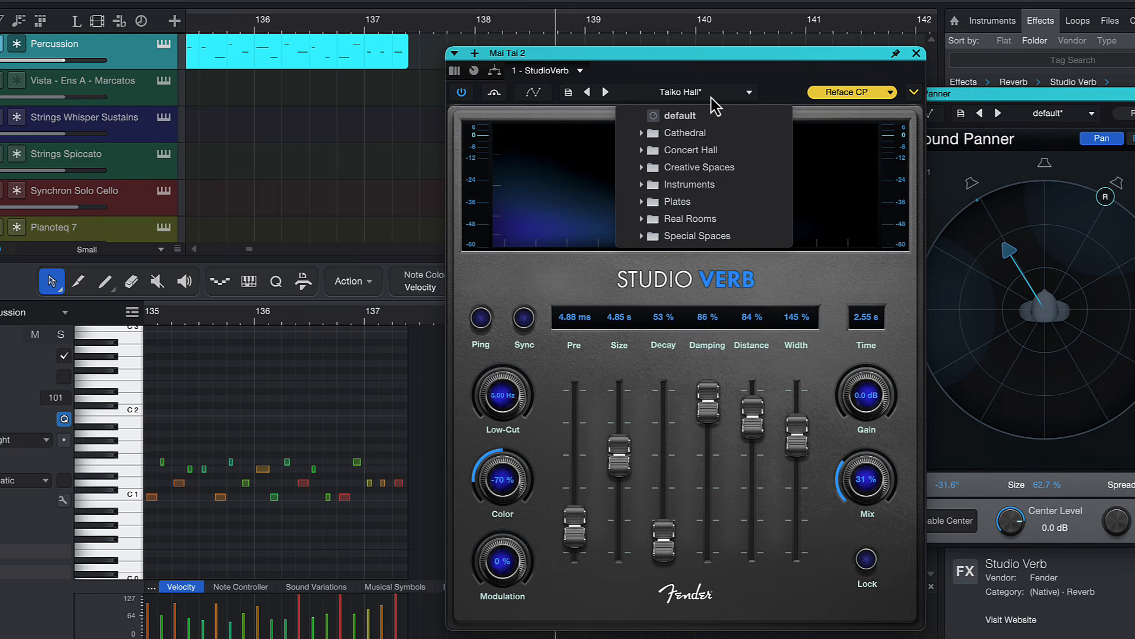
left_click(706, 167)
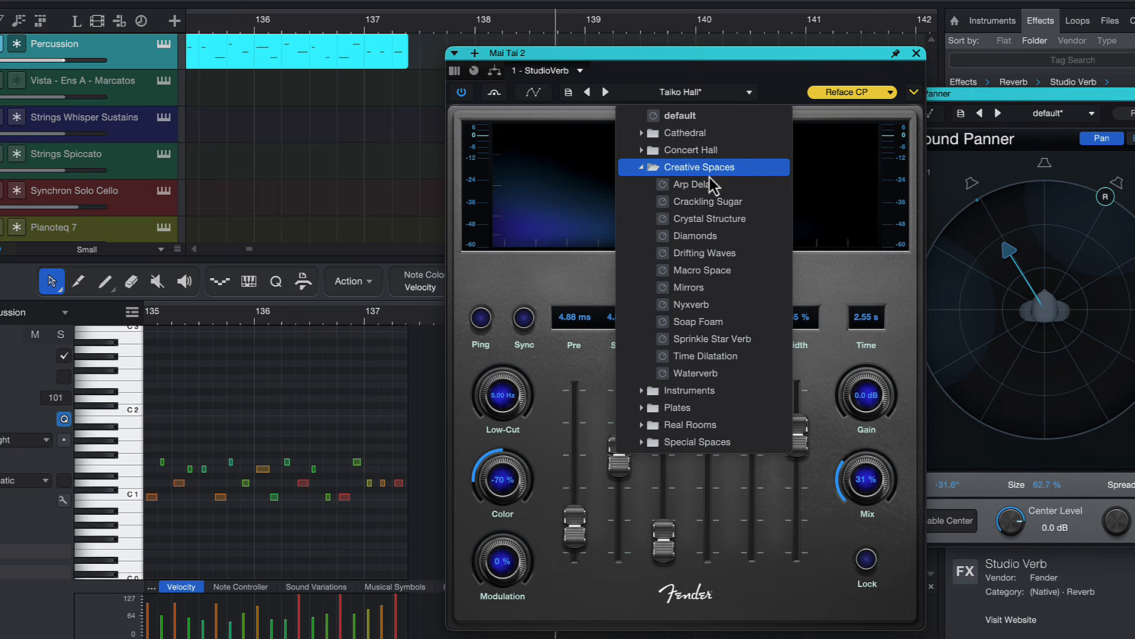
left_click(695, 443)
scroll(712, 495, "down", 2)
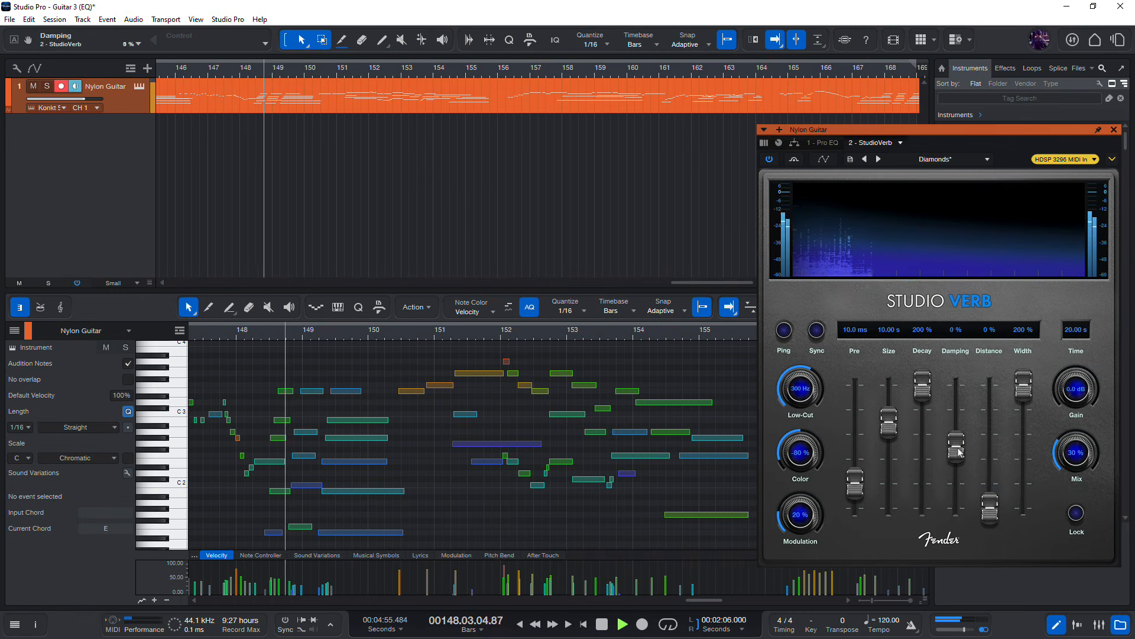
- Raise StudioVerb's Damping to 65% and slightly beyond on the Nylon Guitar's Diamonds preset during playback
left_click_drag(958, 450, 955, 410)
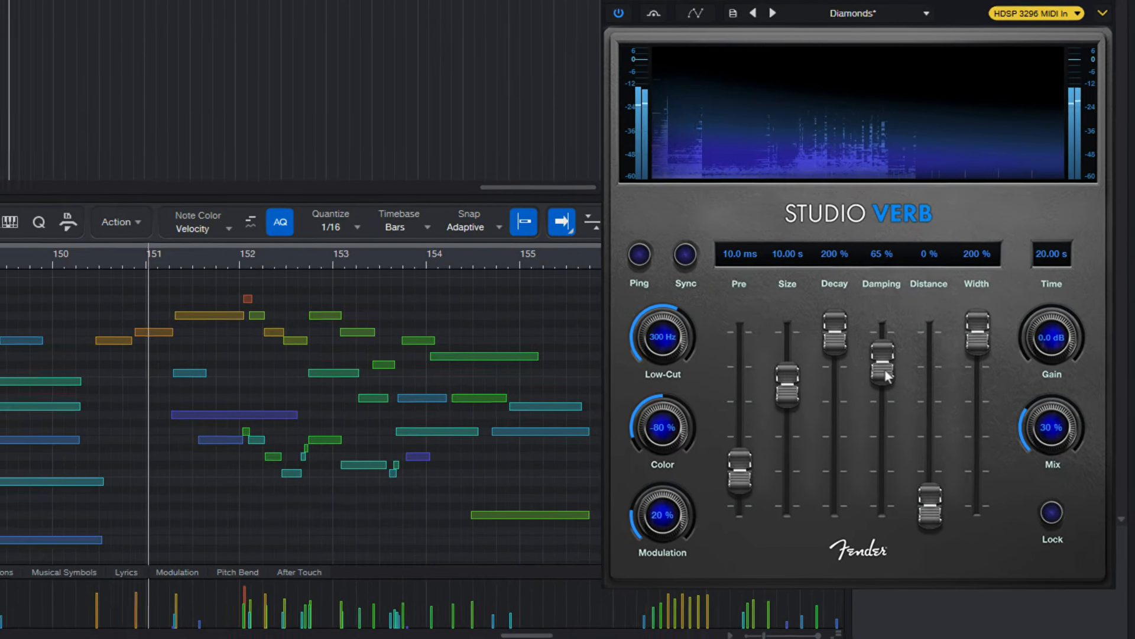
mouse_move(885, 370)
left_mouse_down()
mouse_move(873, 485)
mouse_move(883, 357)
left_mouse_up()
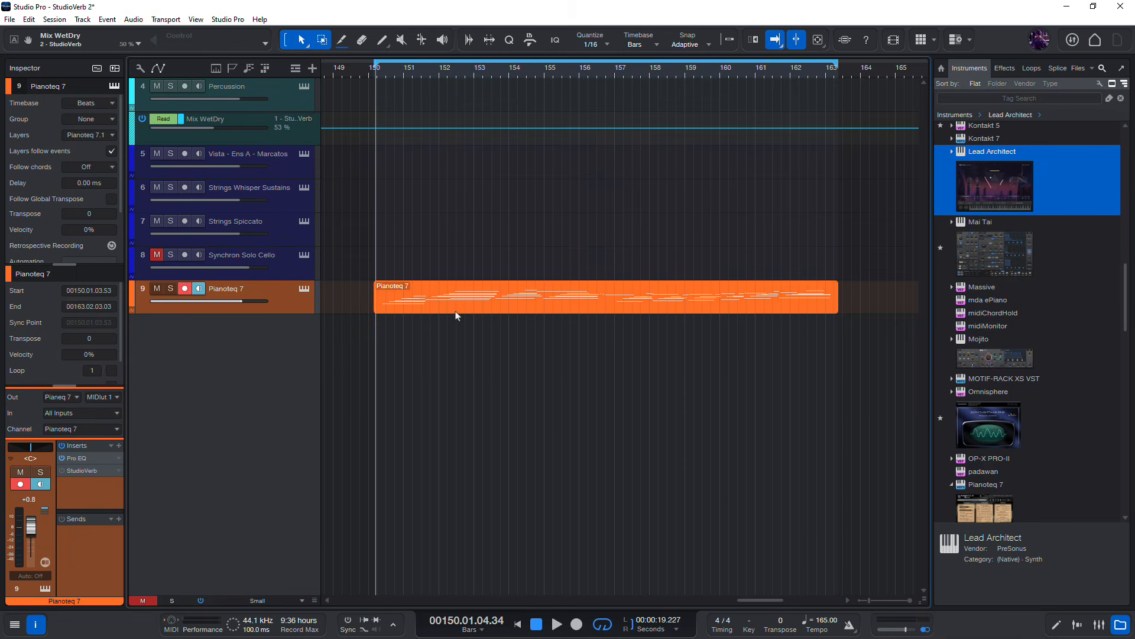
- Open the Pianoteq 7 event for note editing, play it from bar 150 and enable the track's StudioVerb
double_click(456, 309)
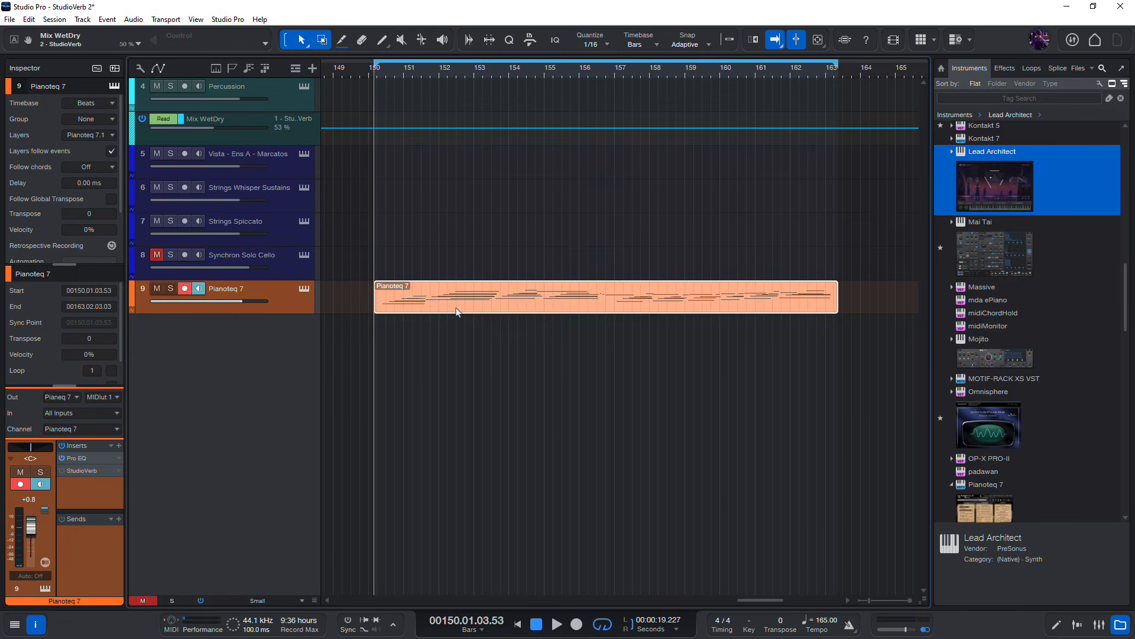
key("space")
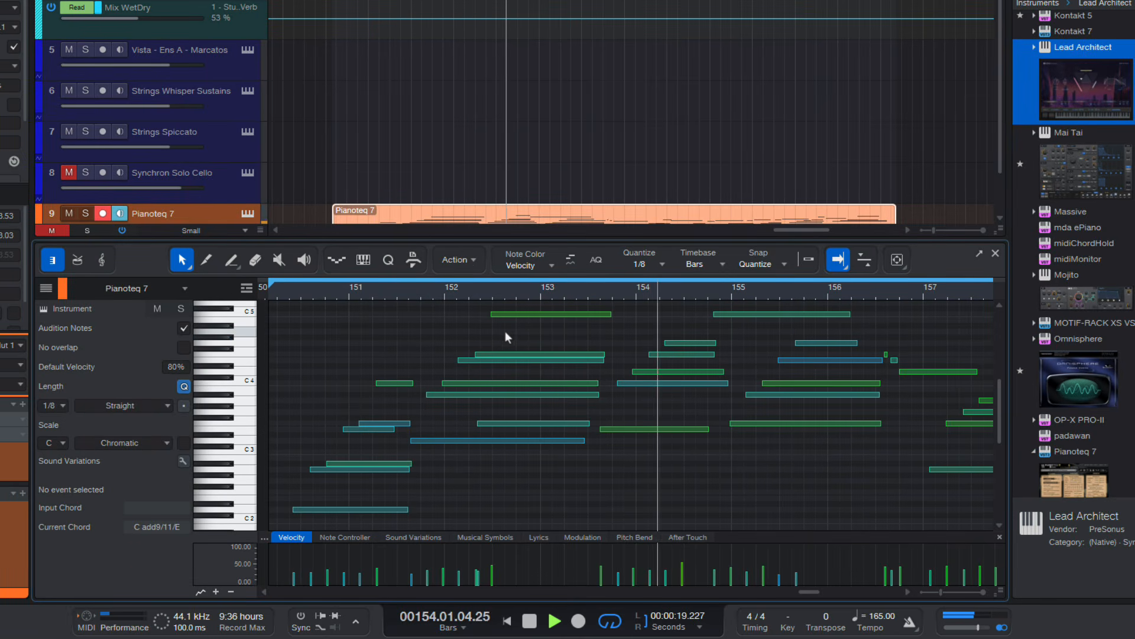
double_click(8, 434)
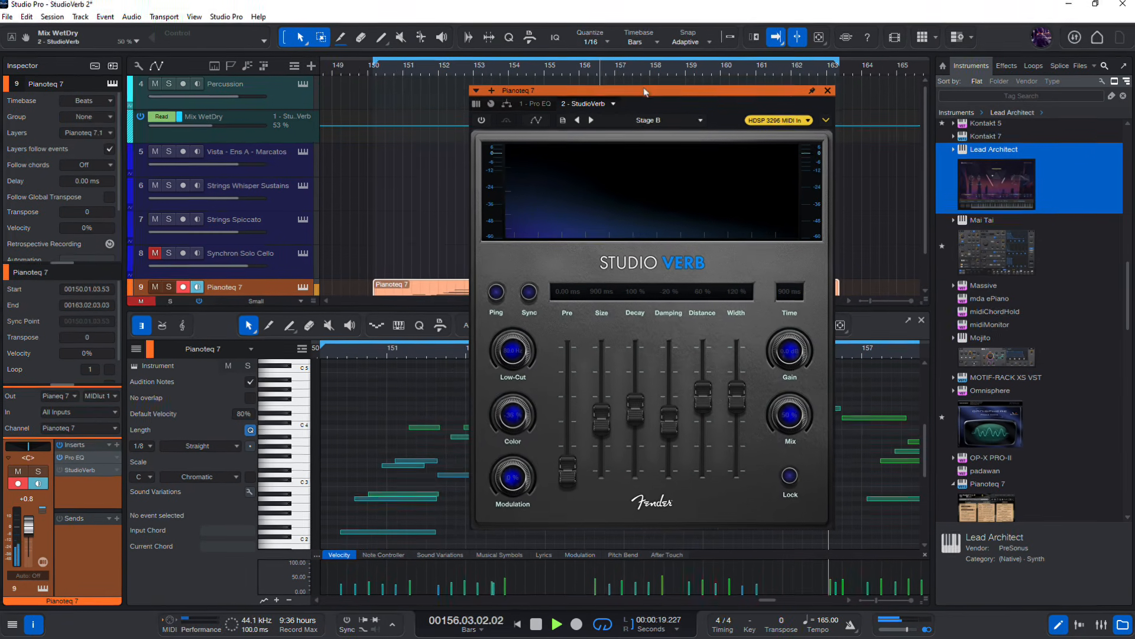
left_click_drag(645, 80, 524, 93)
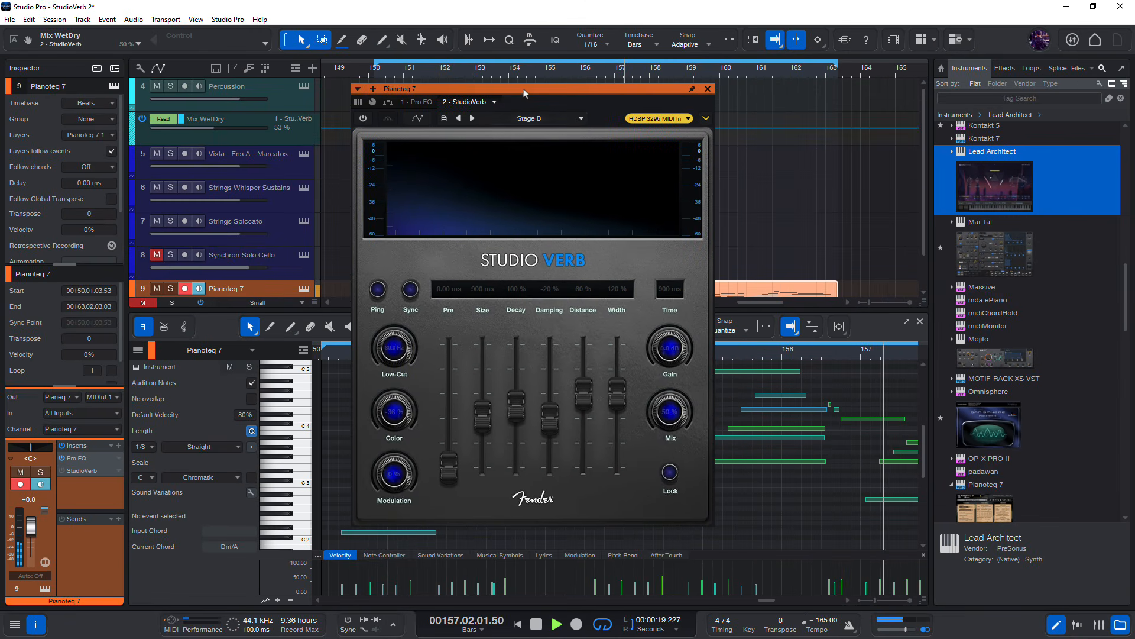
left_click(363, 119)
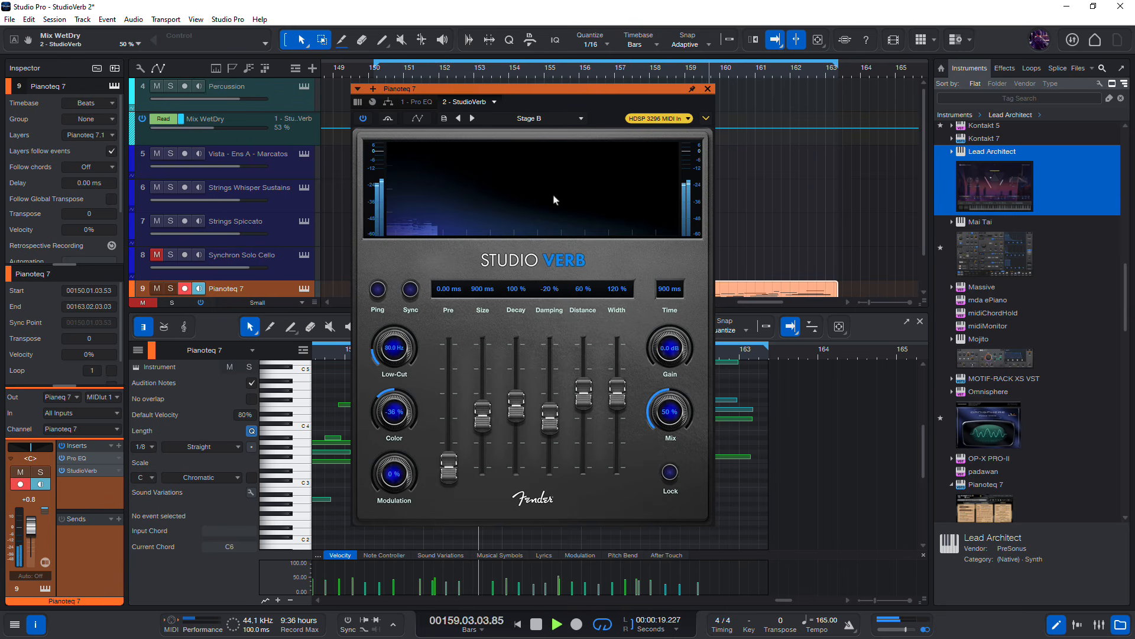
- Audition StudioVerb's Jazz Club, Crystal Structure and Diamonds presets on Pianoteq 7
left_click(545, 121)
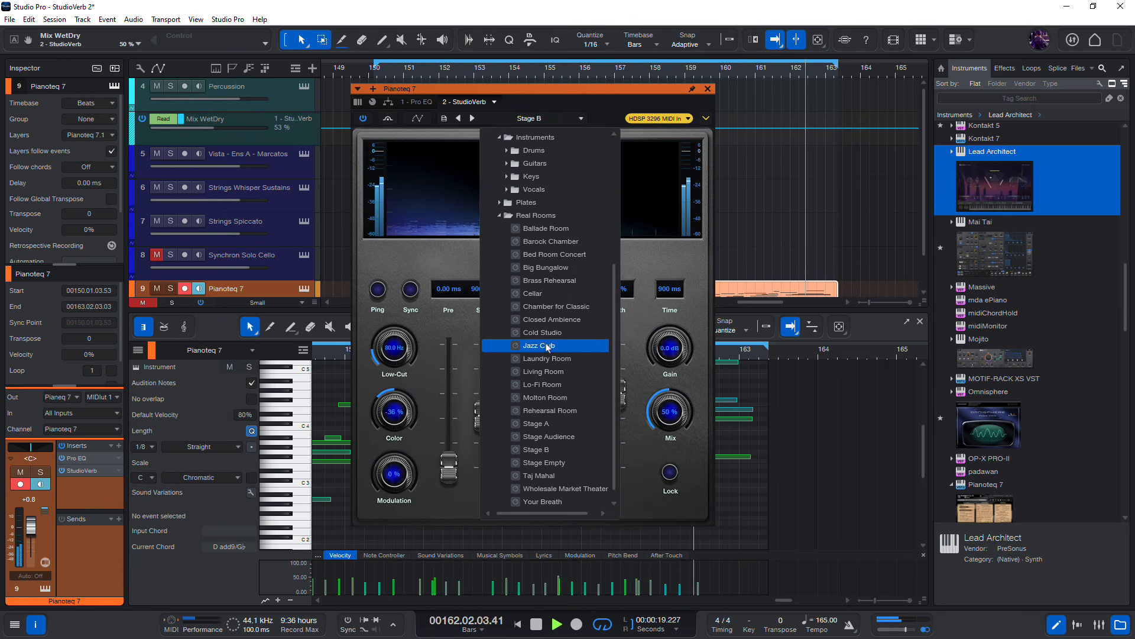
left_click(549, 345)
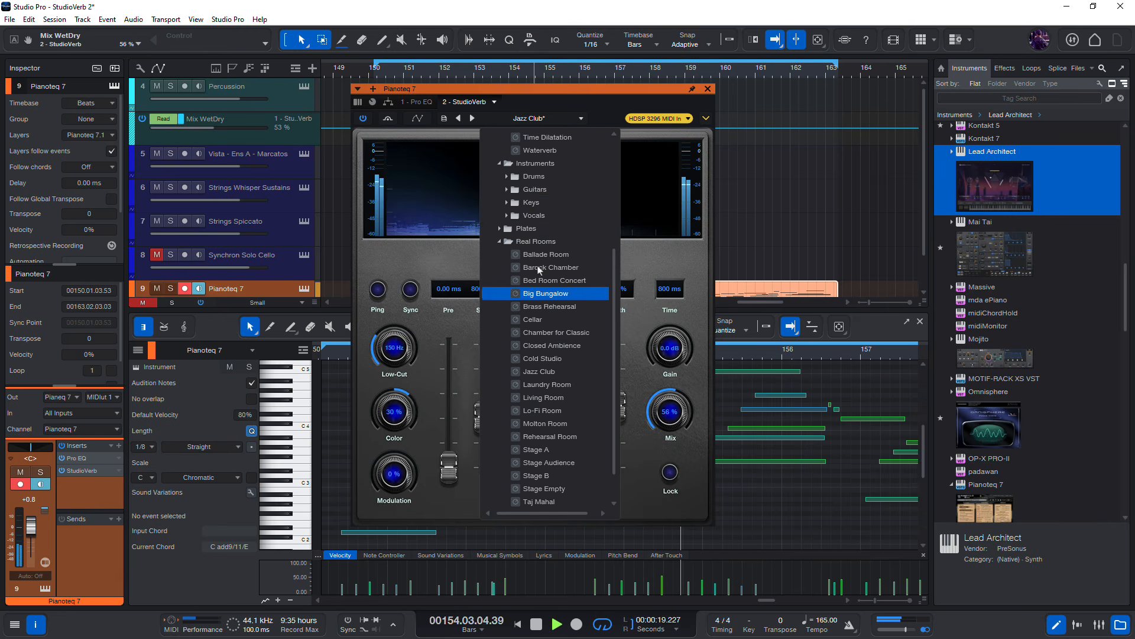
scroll(540, 248, "up", 5)
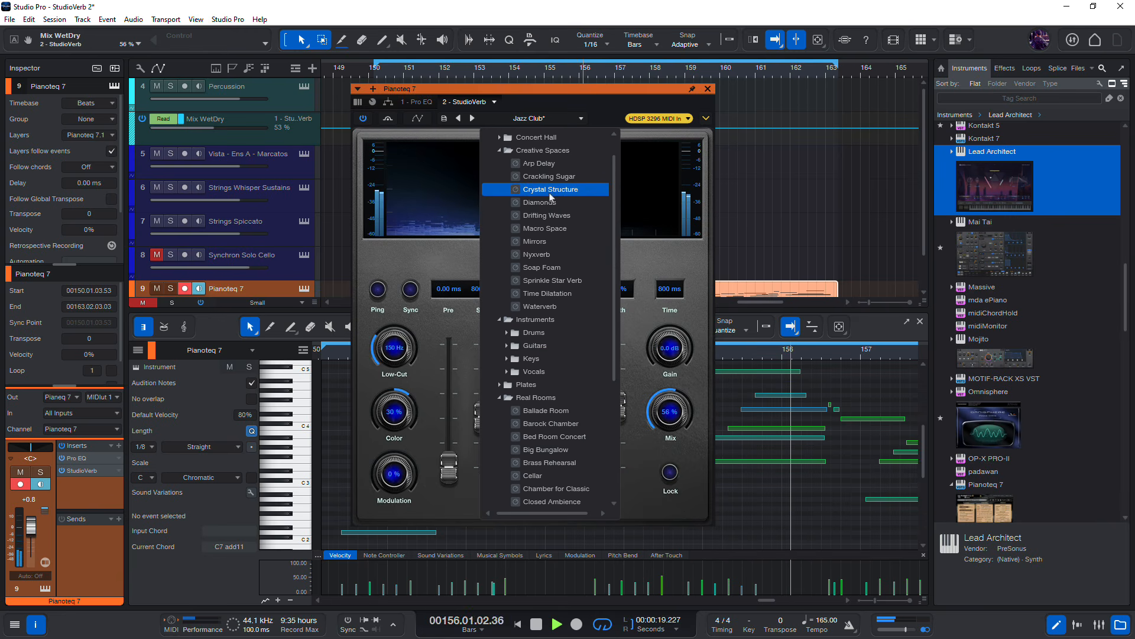
left_click(550, 189)
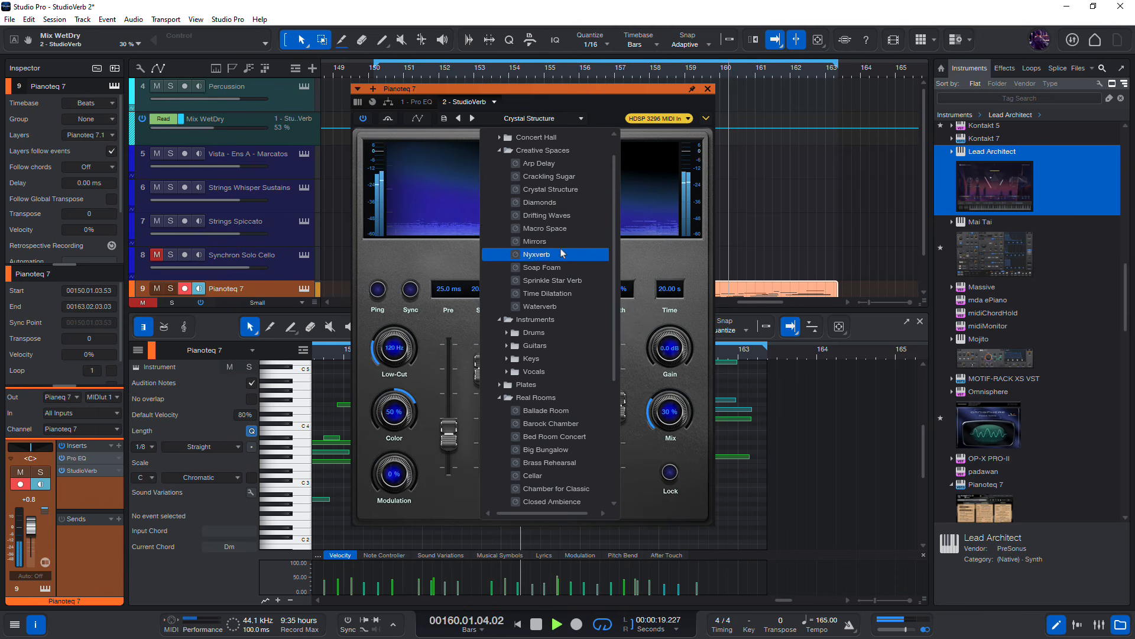
left_click(550, 204)
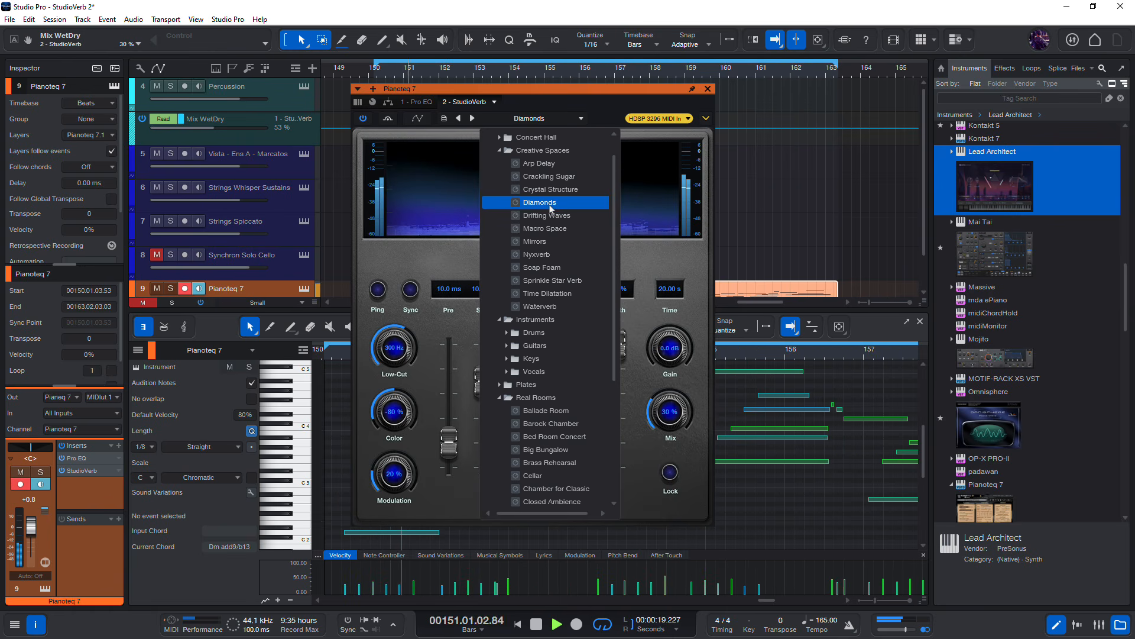
- Load StudioVerb's Atmo Pads preset for keys on Pianoteq 7, set its Decay to 124% and fine-tune the Mix
left_click(555, 359)
left_click(554, 359)
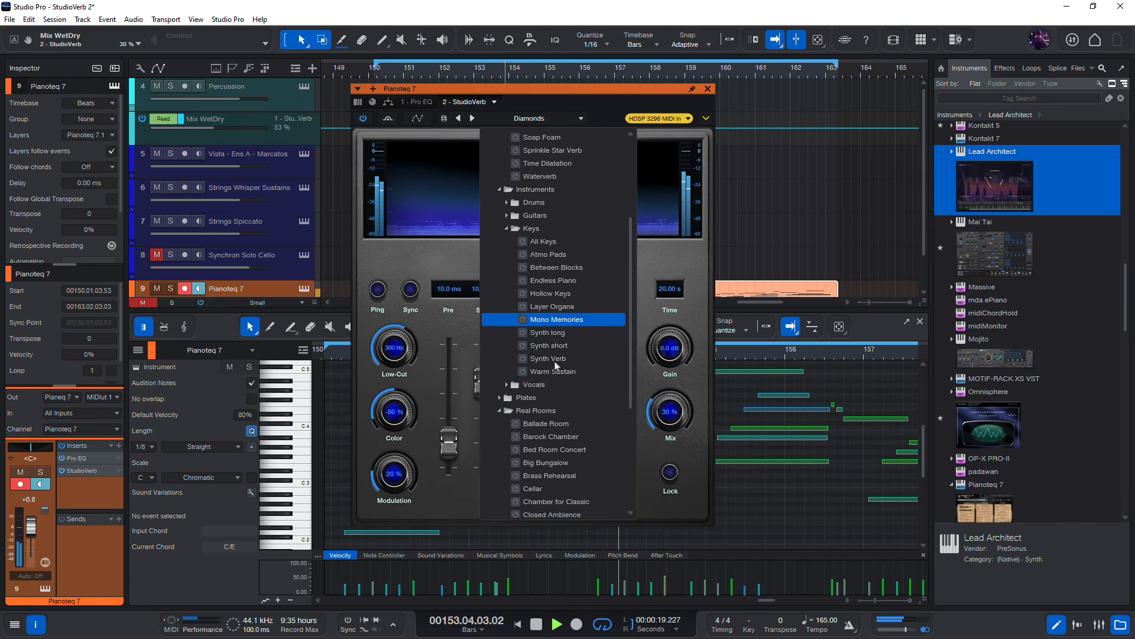
left_click(550, 255)
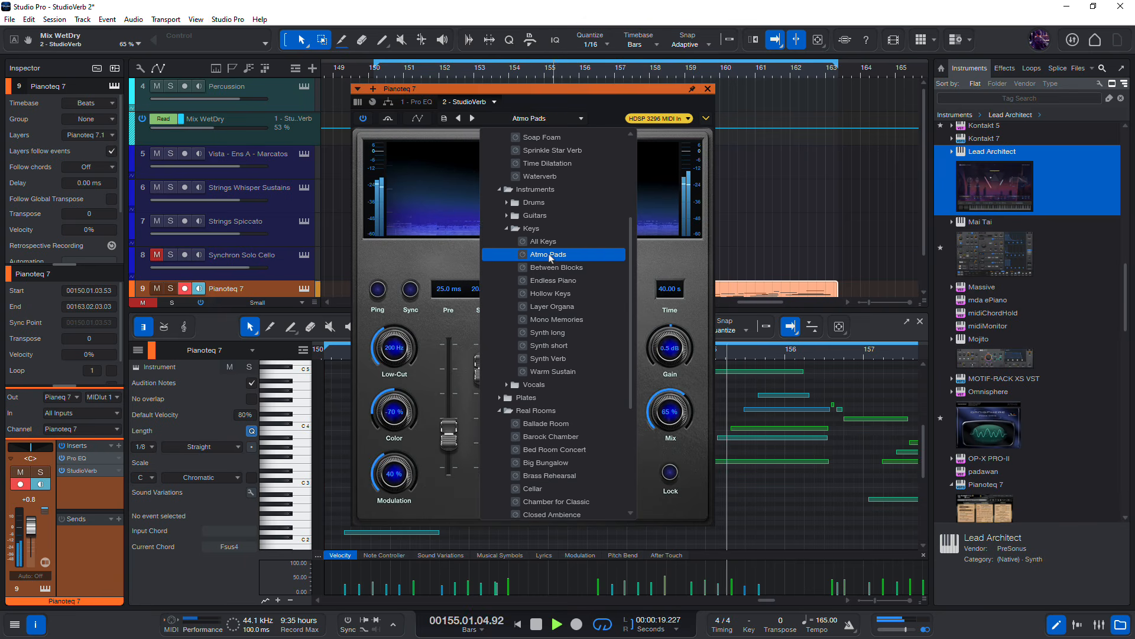
left_click(664, 264)
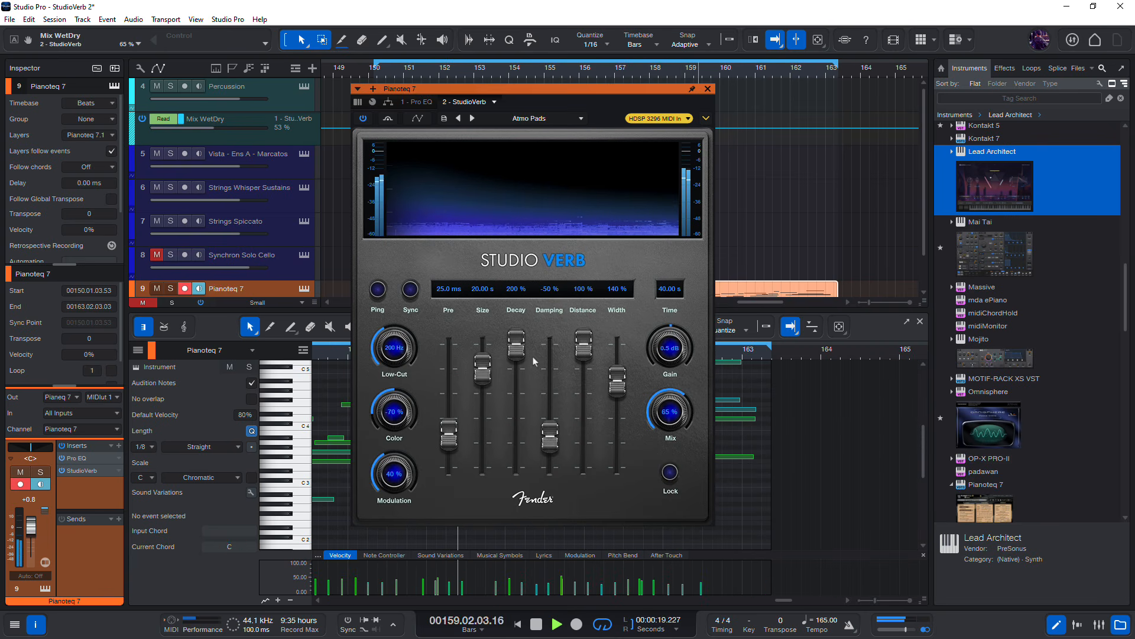
left_click_drag(522, 353, 520, 388)
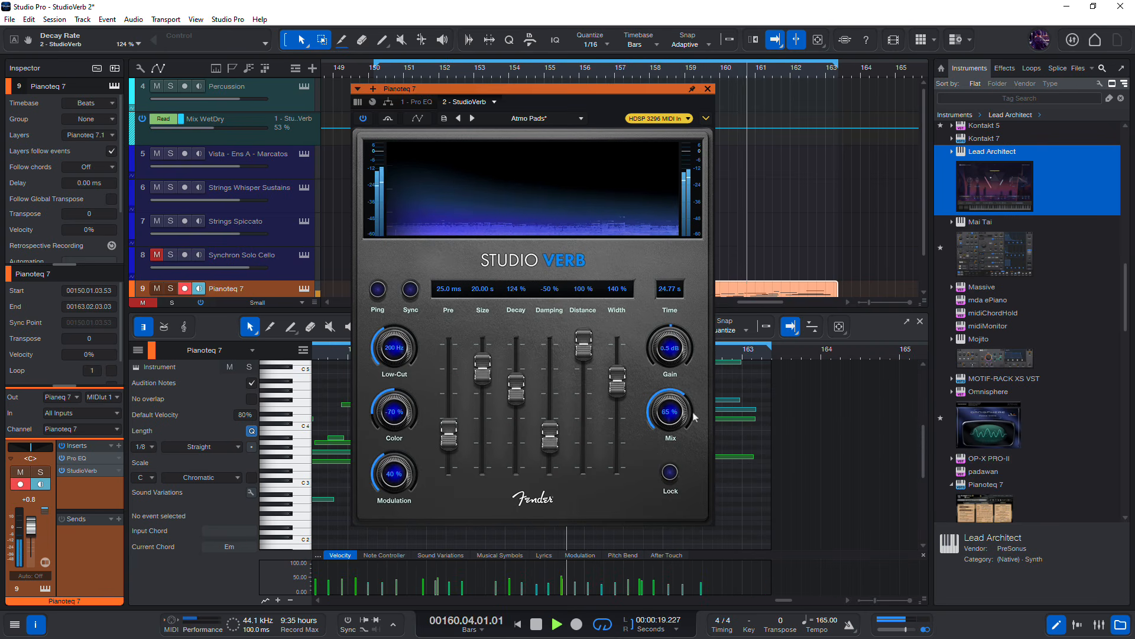
mouse_move(669, 414)
left_mouse_down()
mouse_move(667, 437)
mouse_move(671, 416)
left_mouse_up()
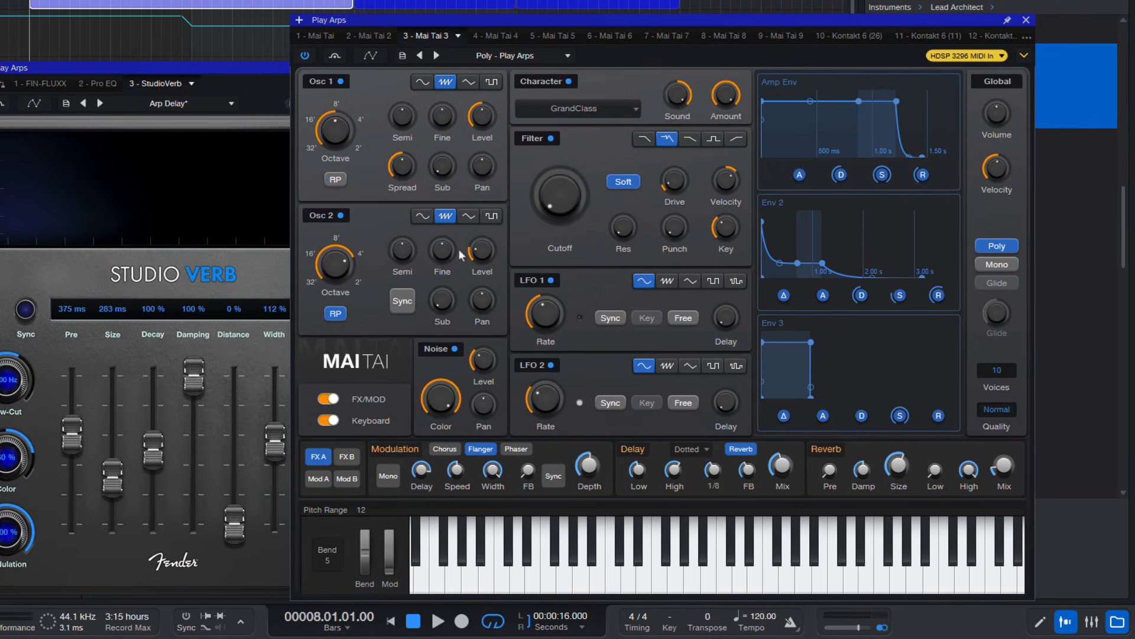
- Close the Mai Tai 3 instrument window and set StudioVerb's Width to 184%, Mix to 62% and Color to 68% on Play Arps
left_click(1026, 20)
left_click_drag(286, 444, 299, 412)
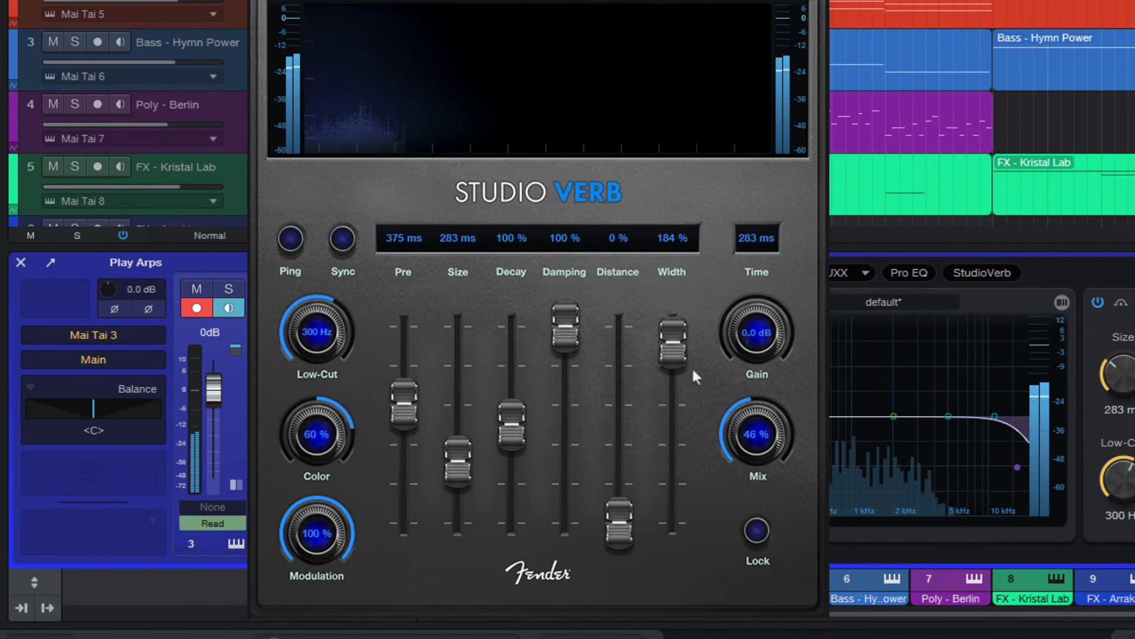
left_click_drag(747, 443, 747, 402)
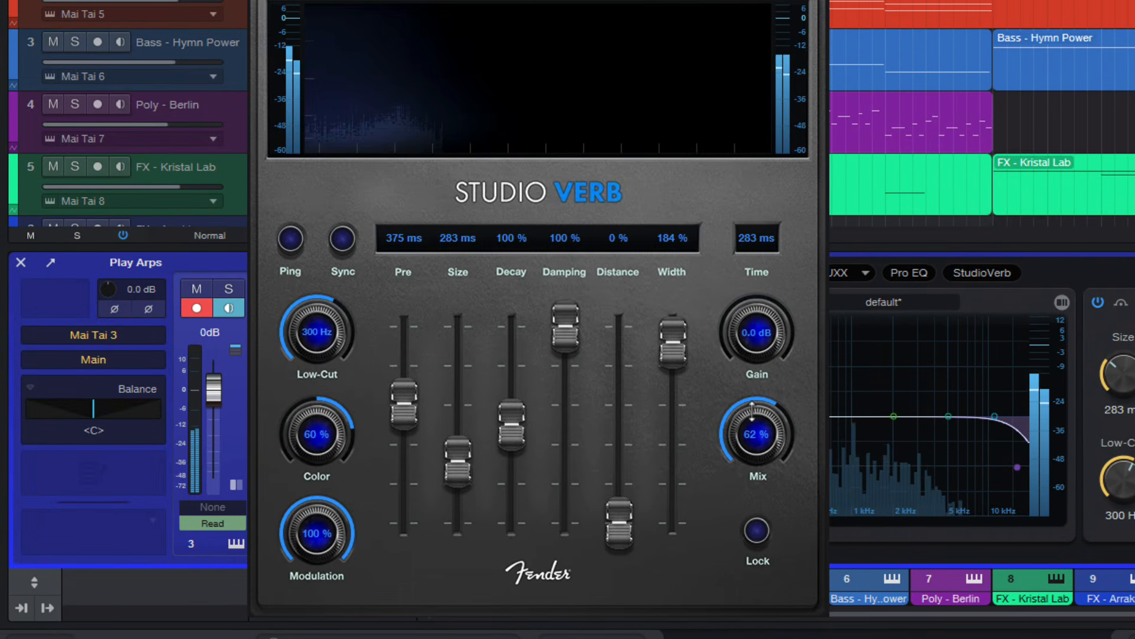
left_click_drag(313, 444, 320, 425)
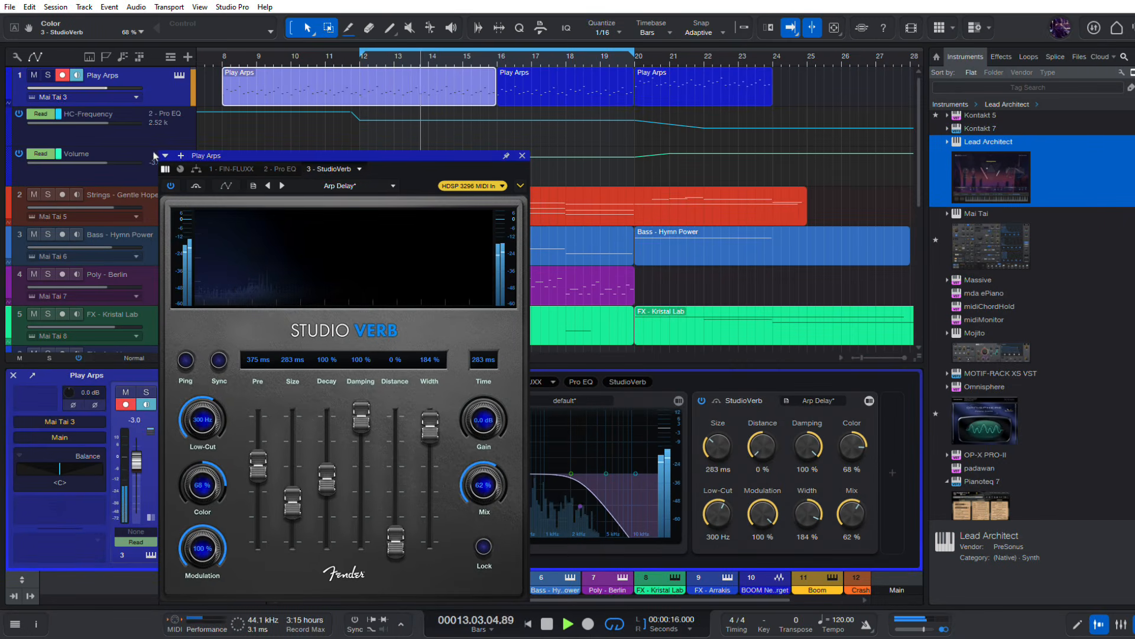
- Raise the Play Arps track volume to +0.8 dB and set its StudioVerb Mix to 52% and Damping to 55%
left_click_drag(110, 90, 117, 91)
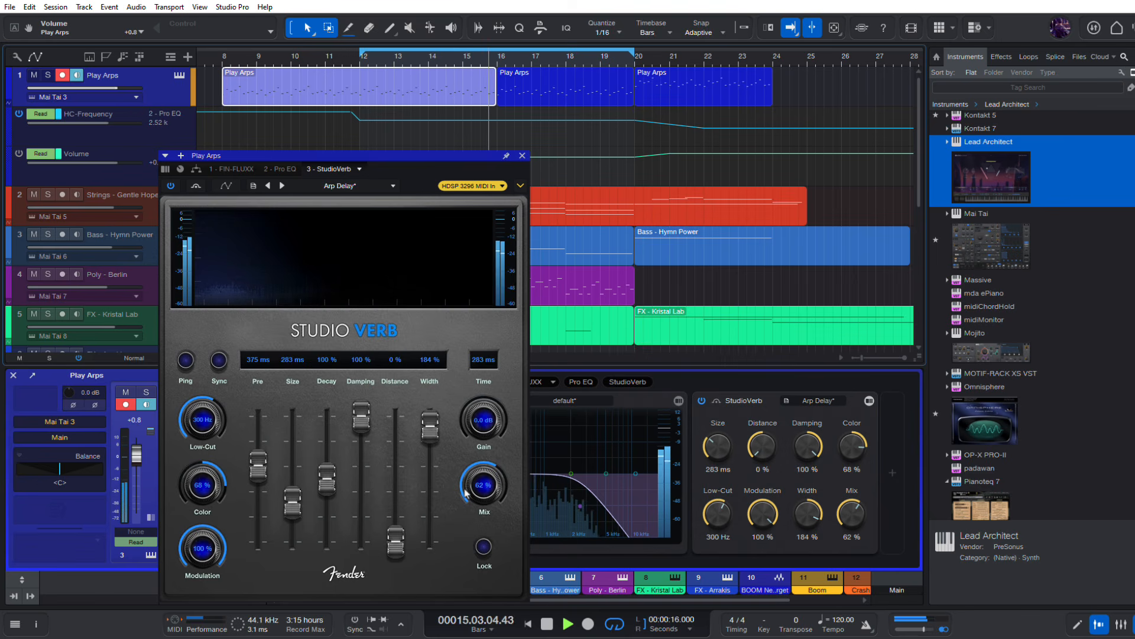
left_click_drag(486, 477, 485, 488)
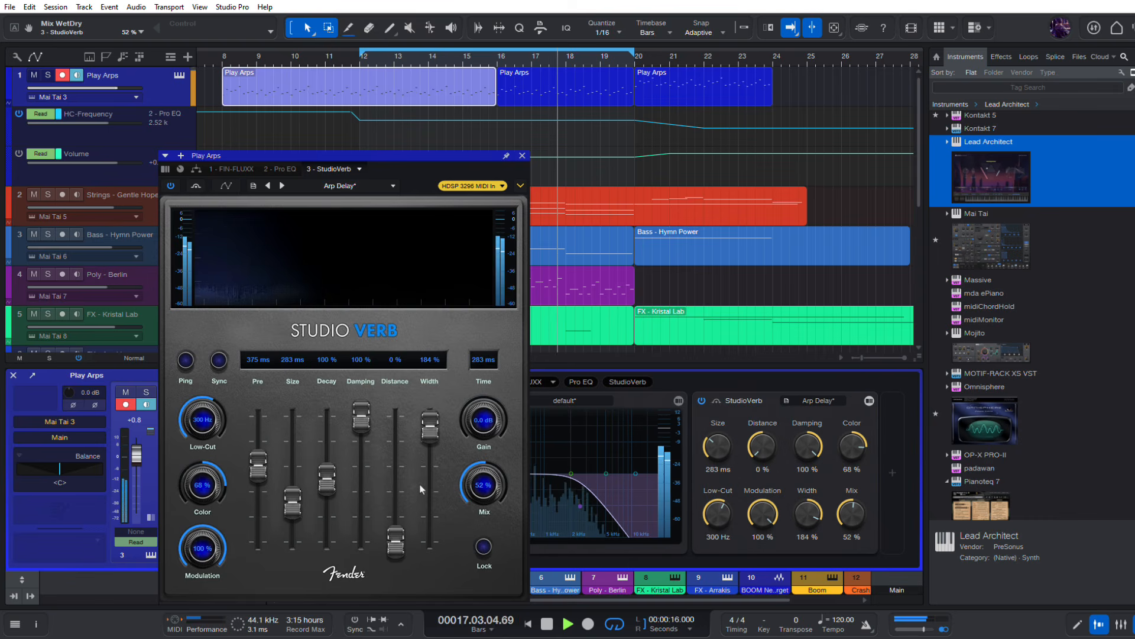
left_click_drag(360, 414, 361, 441)
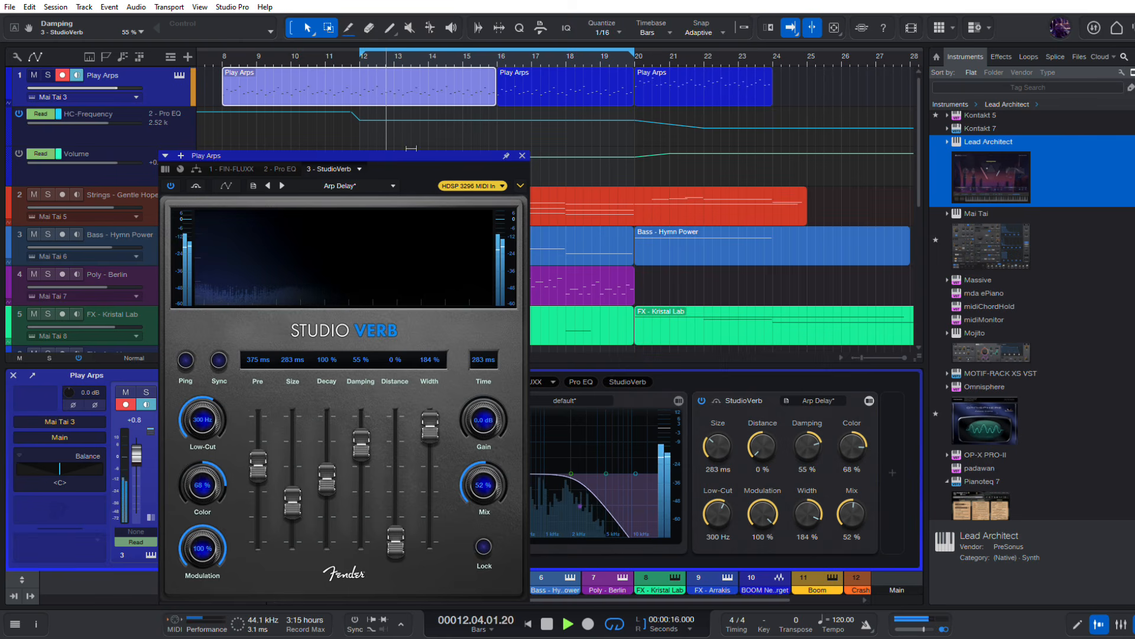
- Reposition the StudioVerb window to uncover the Play Arps inserts and set the reverb's Mix to 46%
left_click_drag(377, 162, 584, 161)
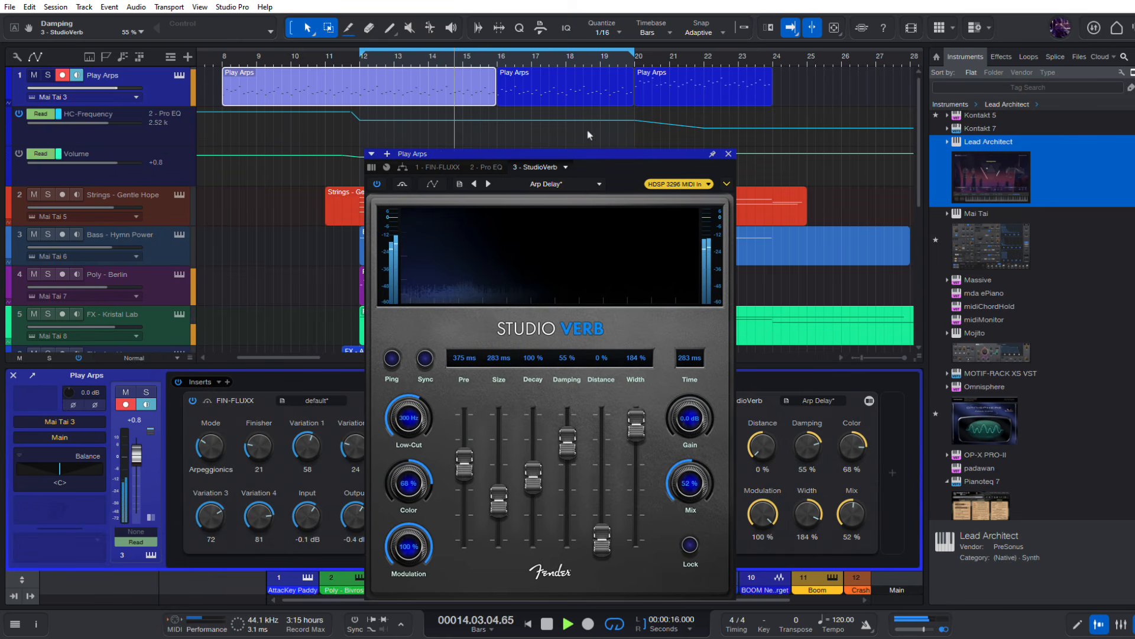
left_click_drag(581, 153, 430, 143)
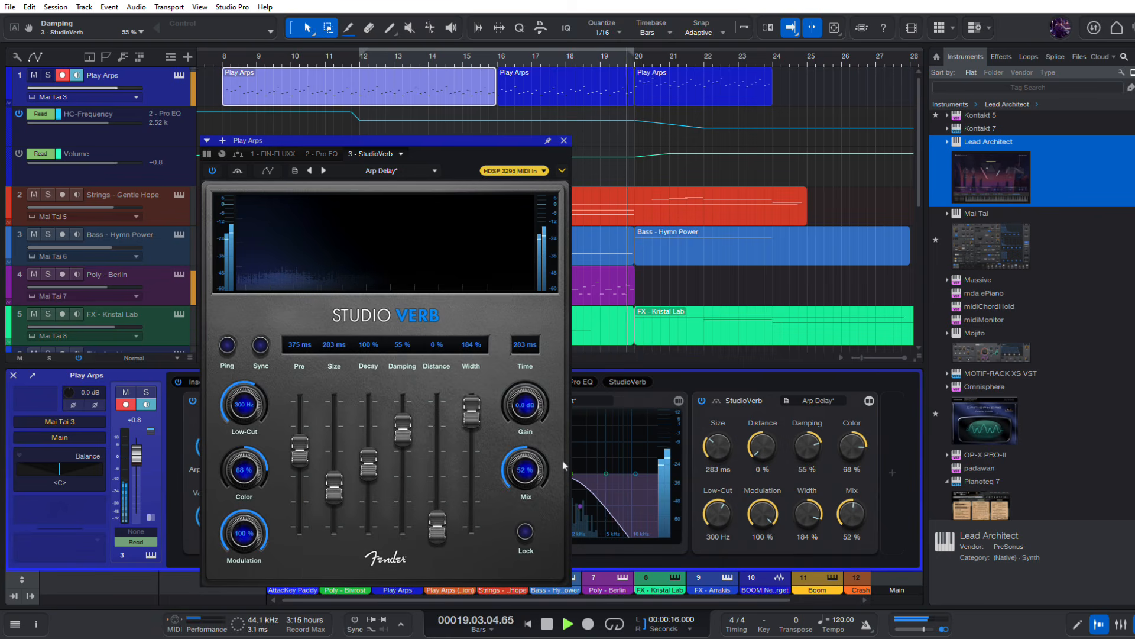
mouse_move(530, 481)
left_mouse_down()
mouse_move(530, 469)
mouse_move(530, 486)
left_mouse_up()
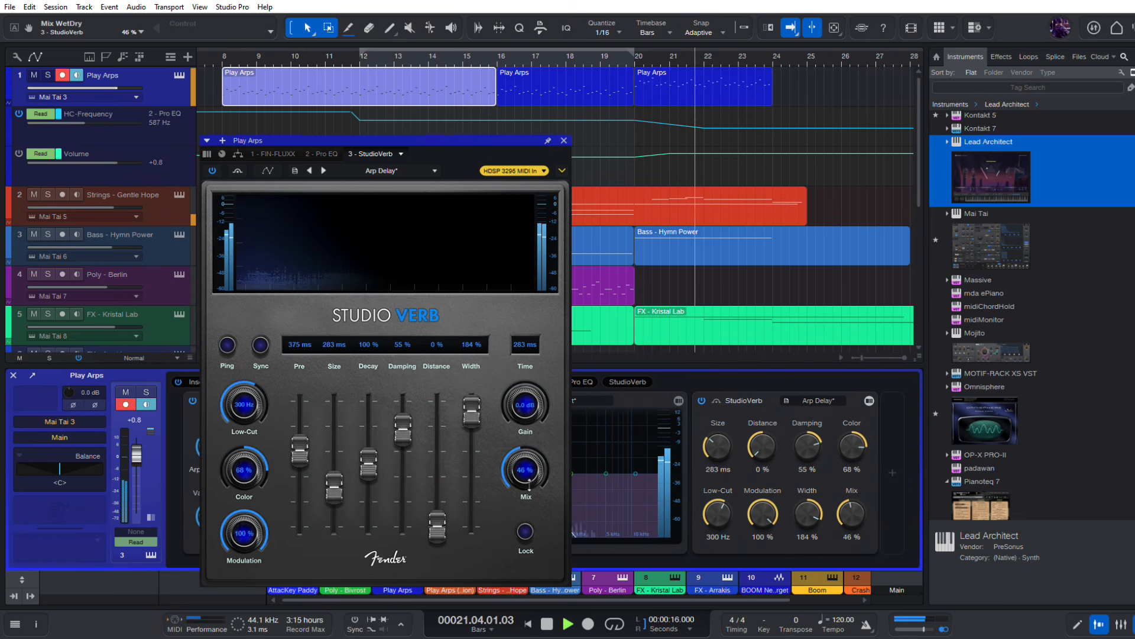